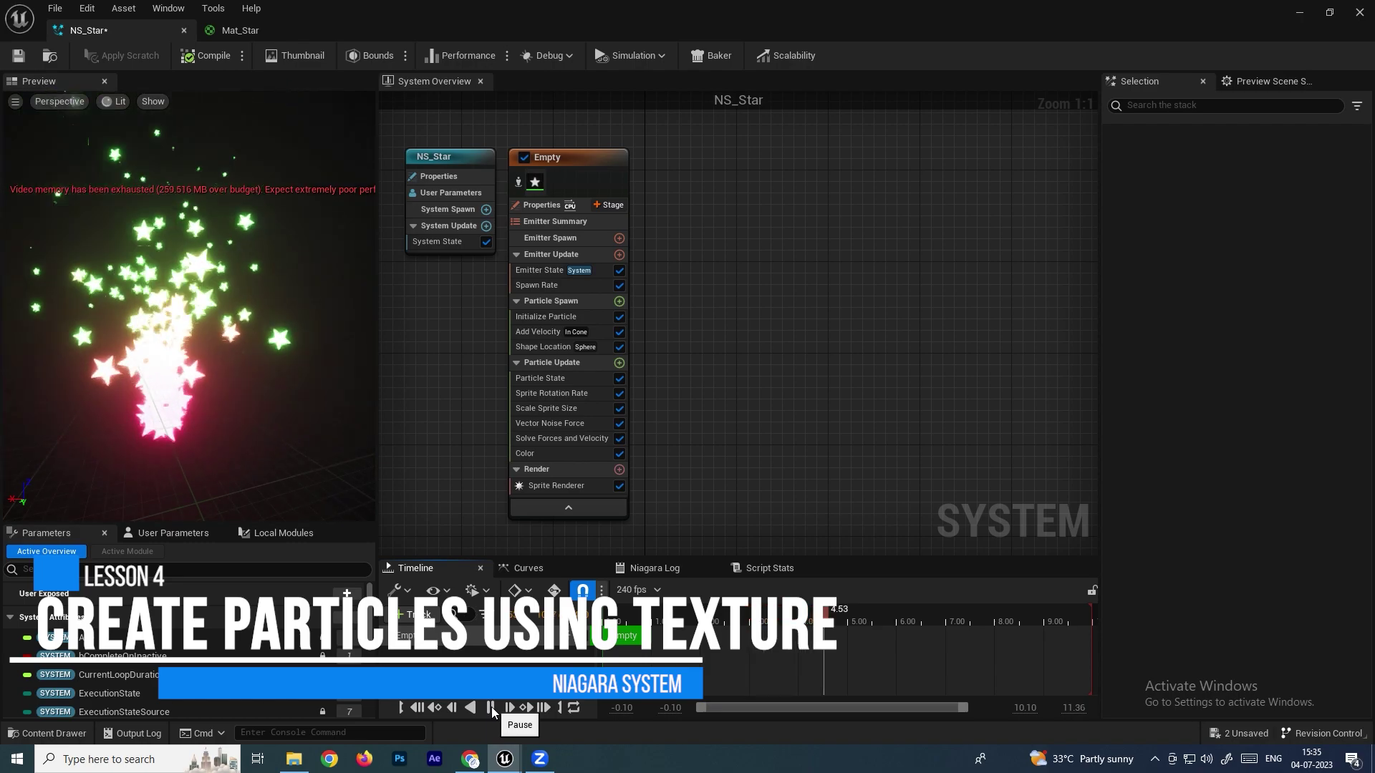
Pause the finished NS_Star effect's preview on the Niagara timeline.
left_click(491, 707)
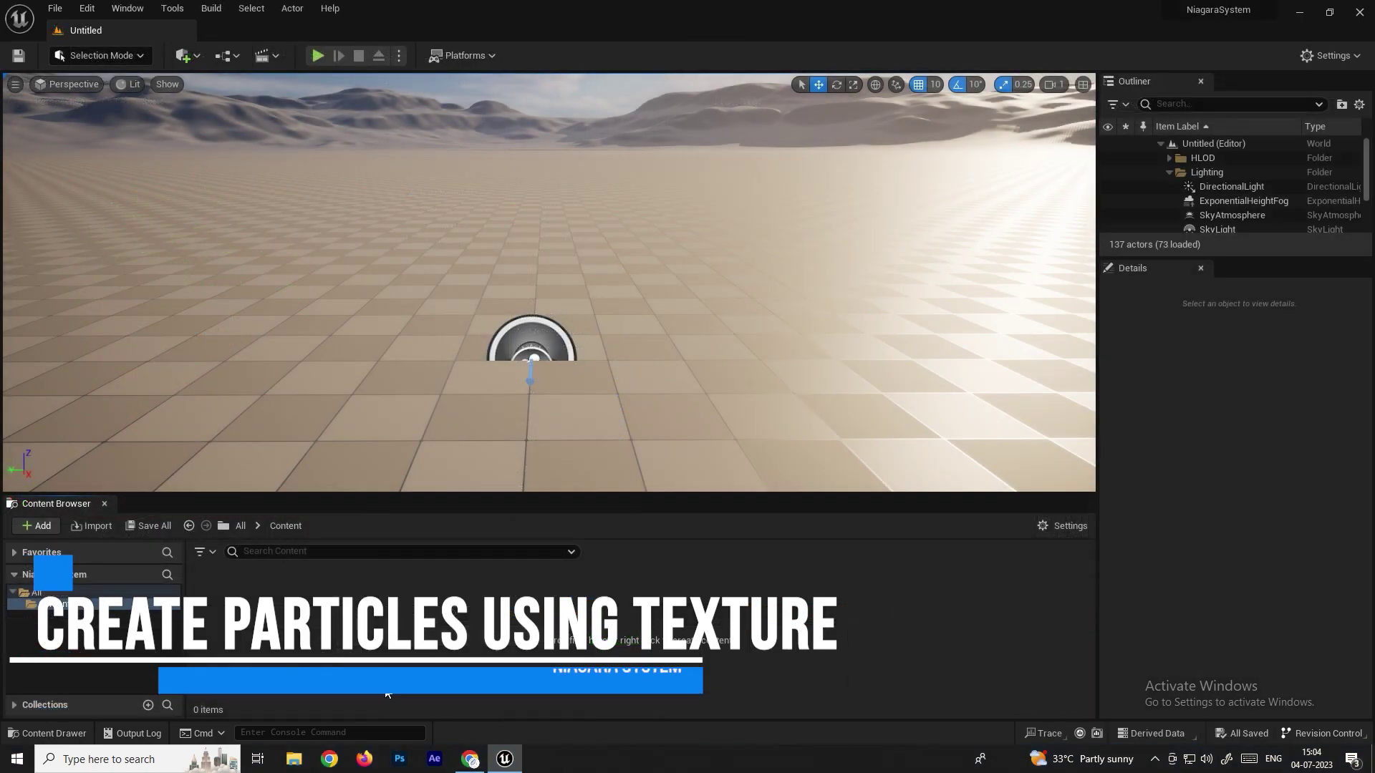
Create a Niagara System from the Empty emitter template in Content and name it NS_Star.
right_click(331, 616)
mouse_move(463, 459)
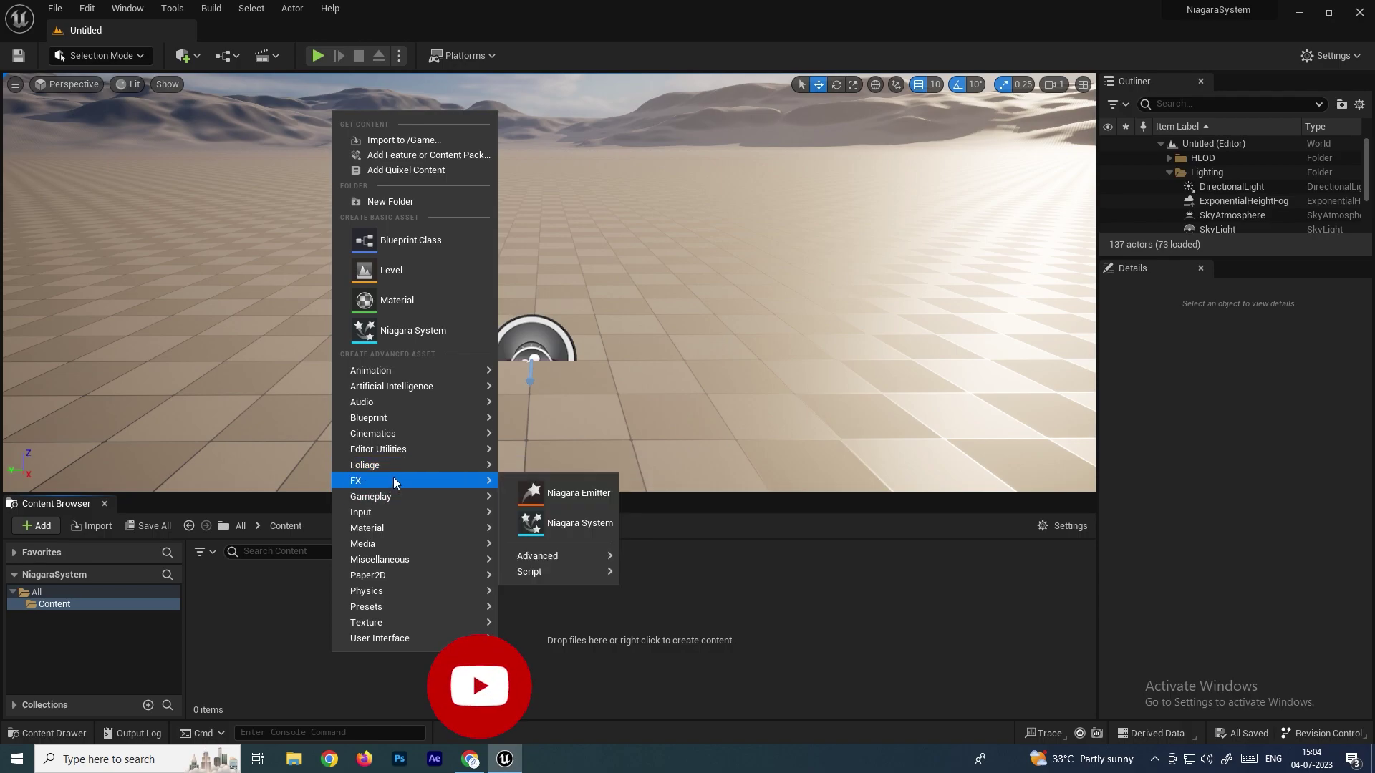
left_click(571, 524)
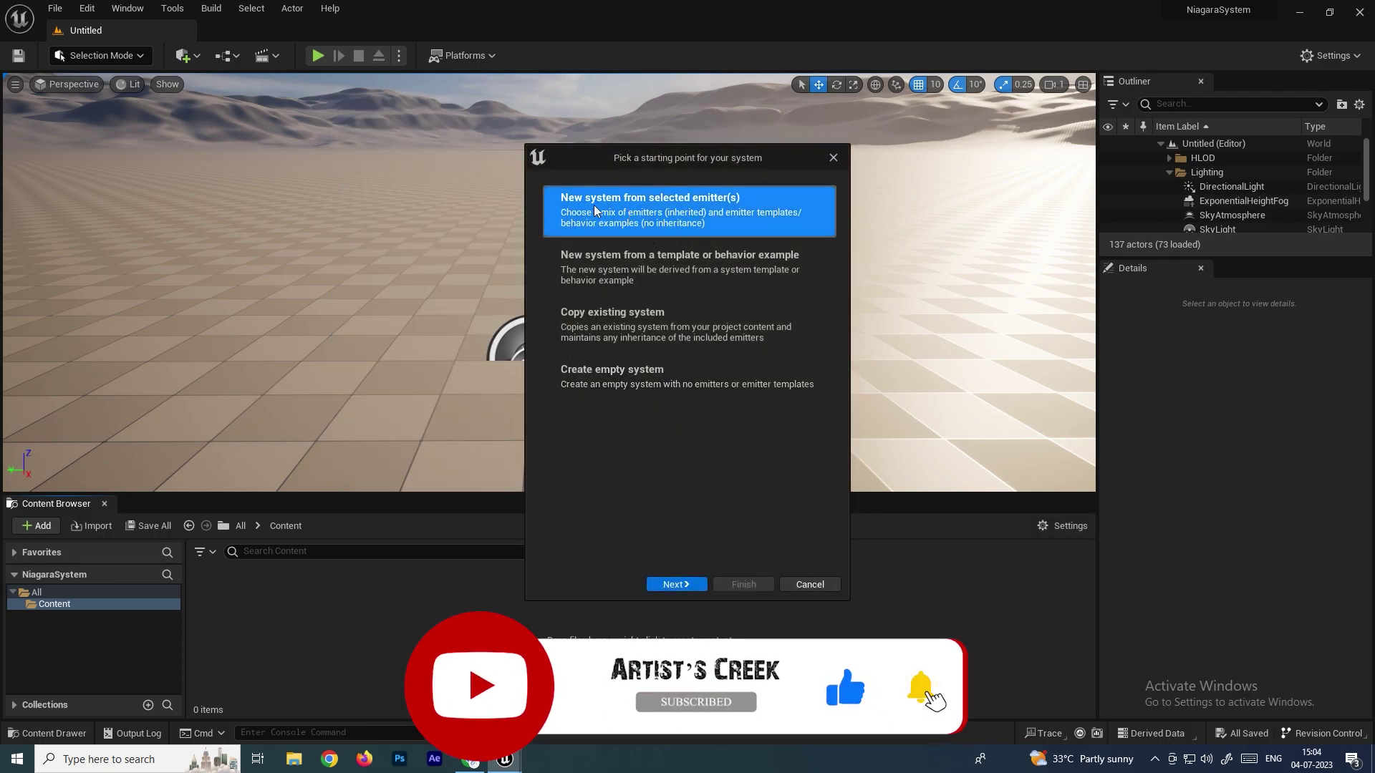
left_click(689, 584)
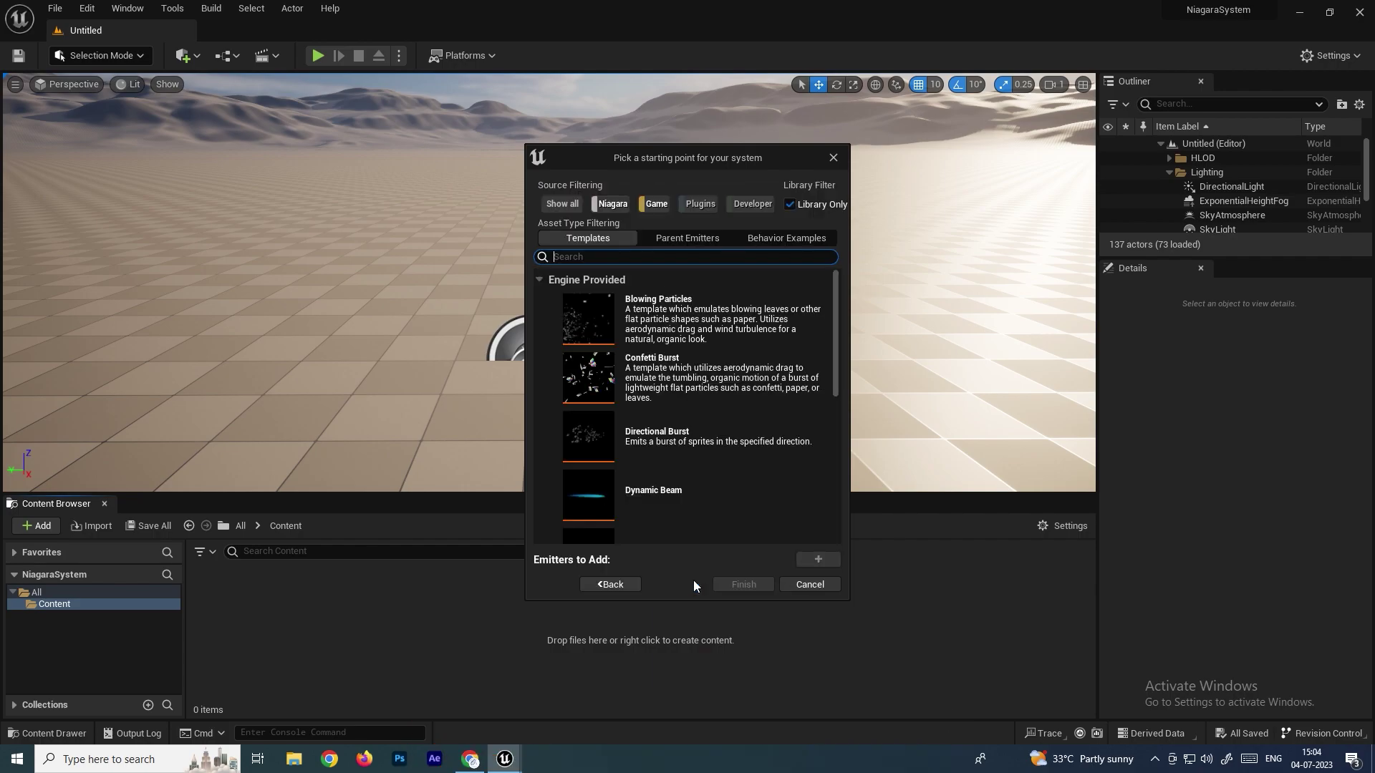
scroll(680, 401, "down", 2)
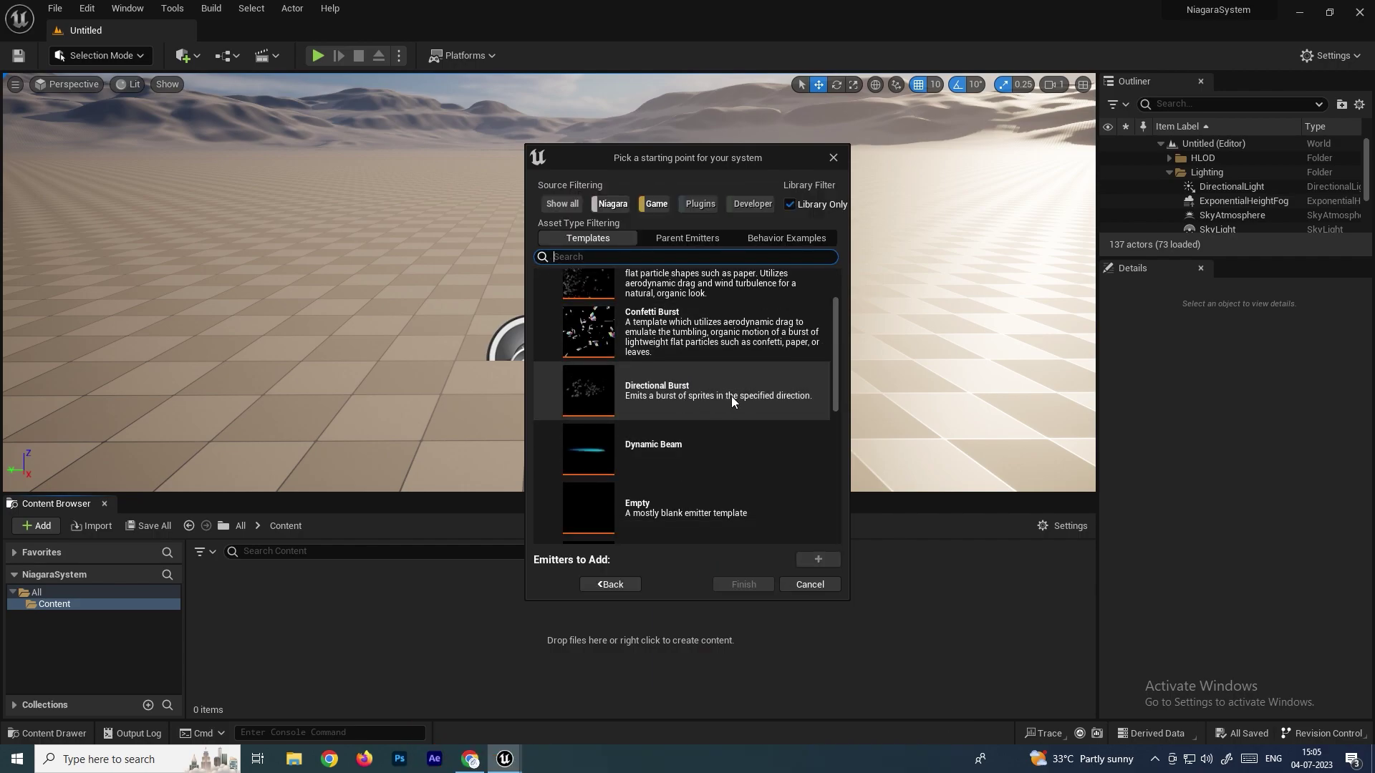
left_click(654, 509)
left_click(819, 559)
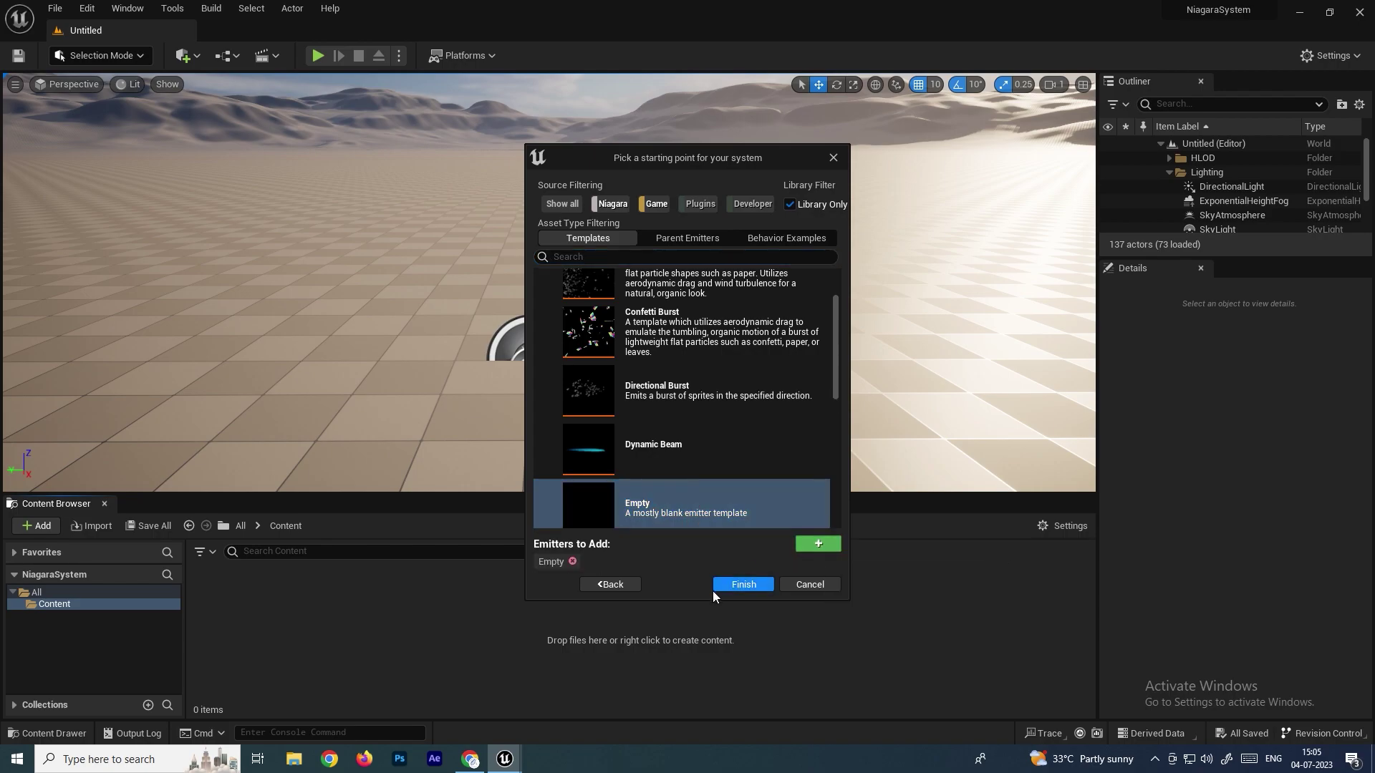
left_click(757, 587)
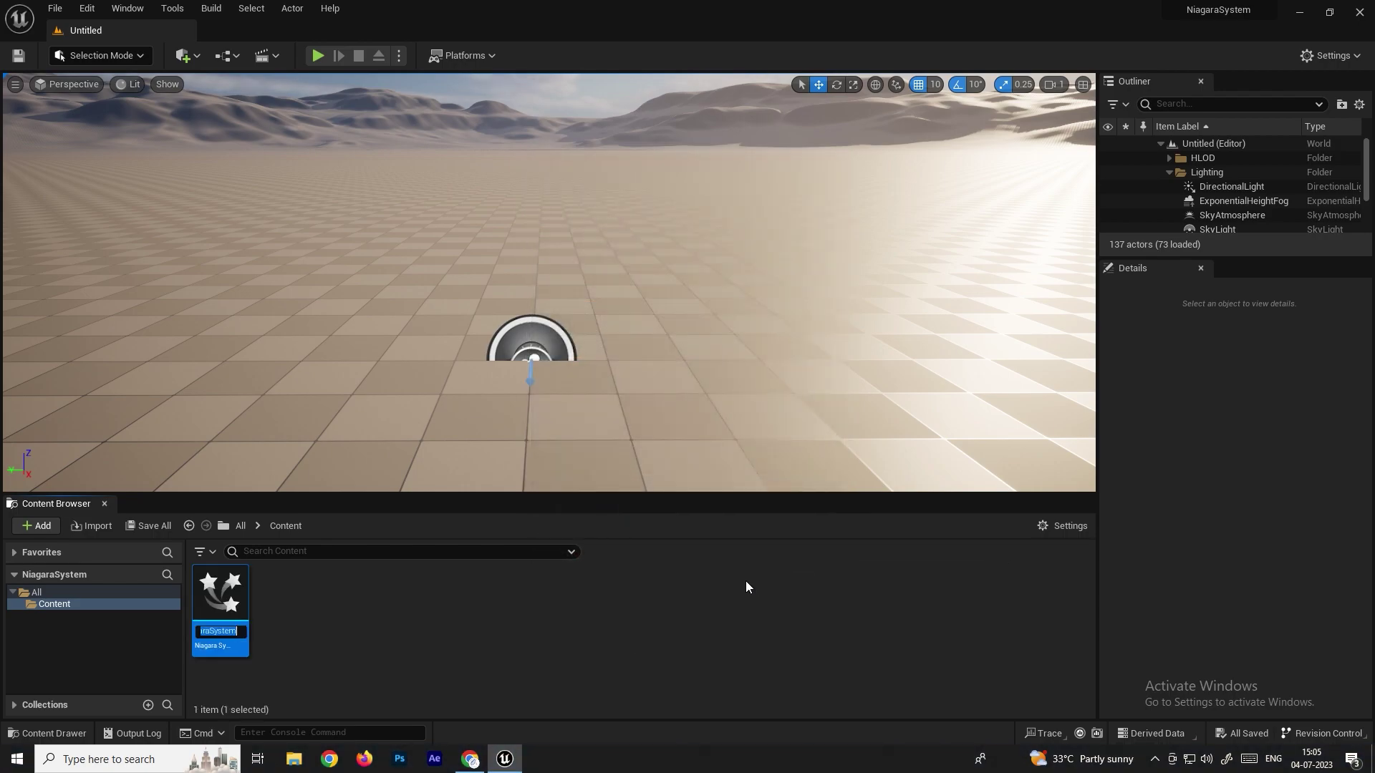
type("NS_Star")
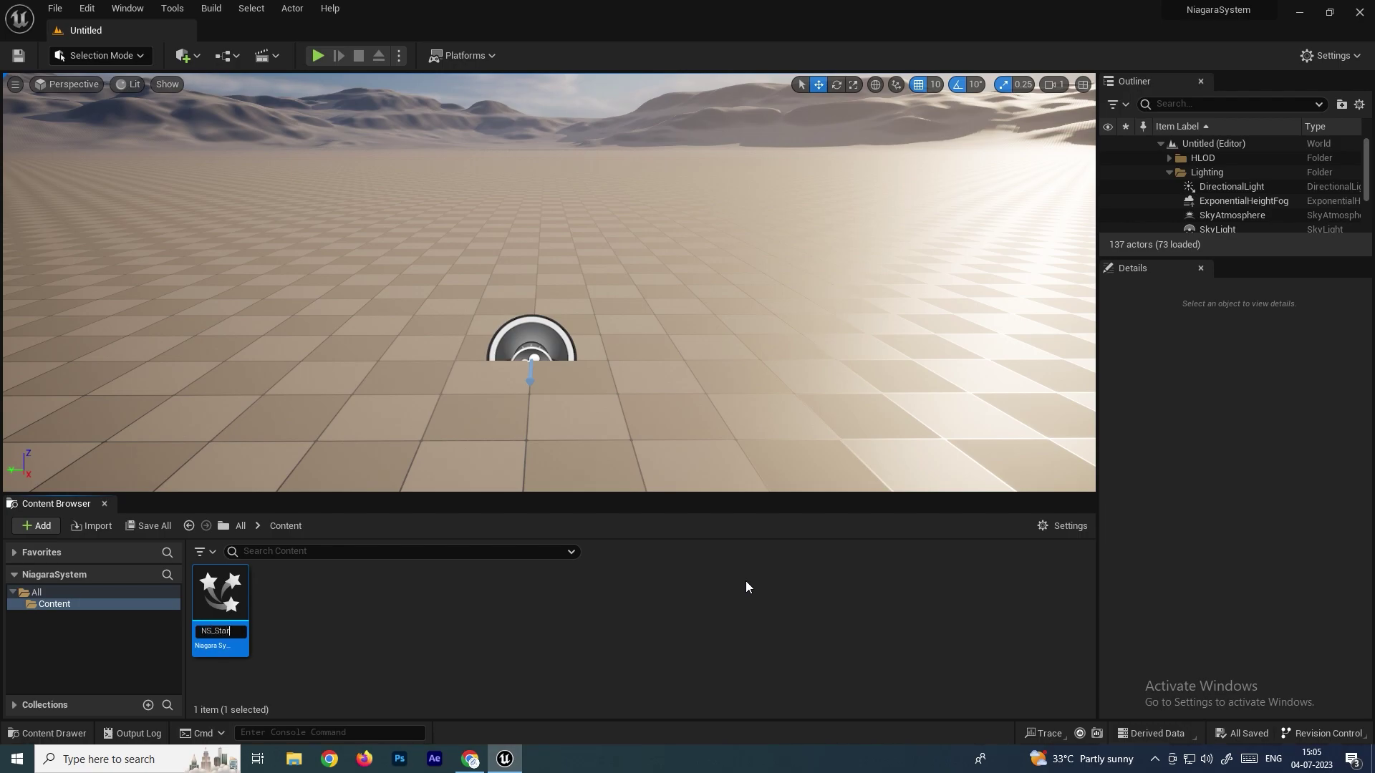
Open NS_Star and add a Spawn Rate module to Emitter Update with SpawnRate 10.
double_click(229, 598)
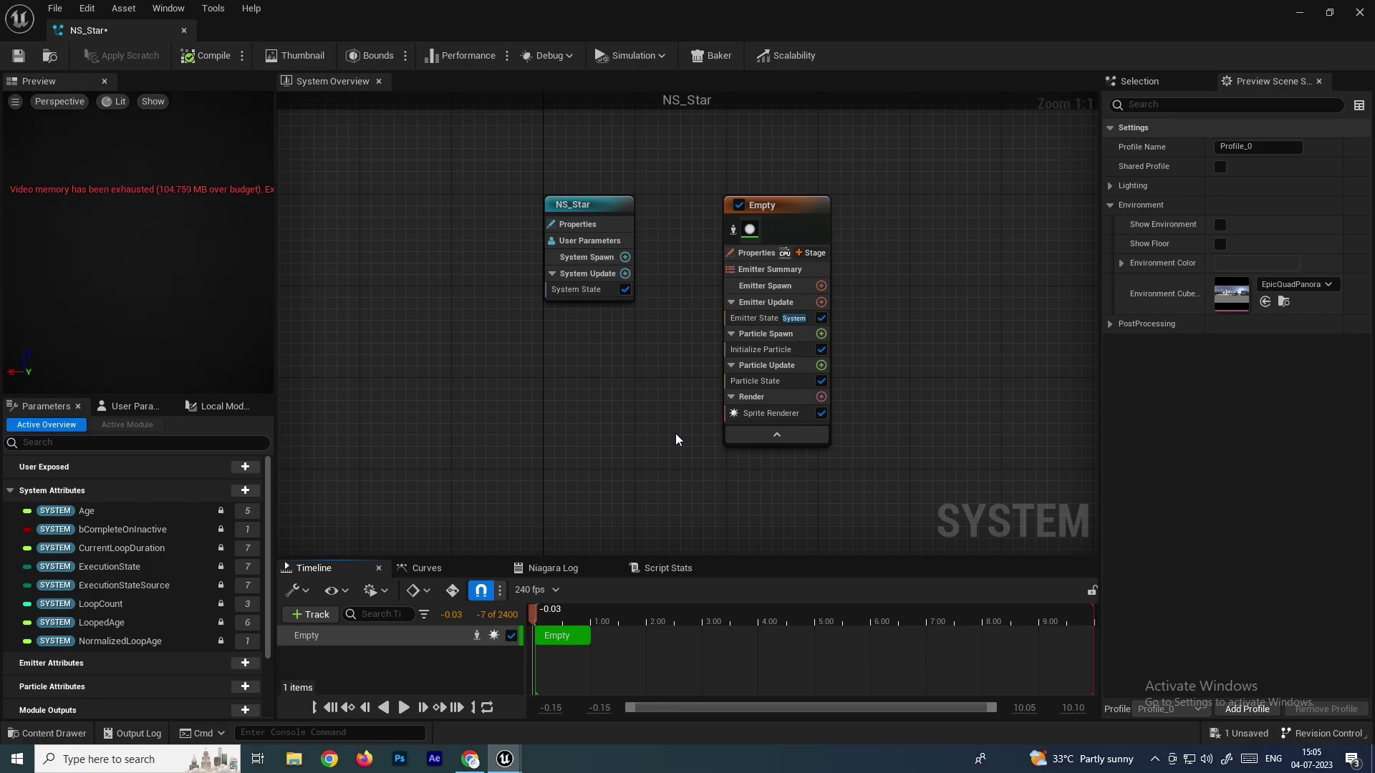
left_click(822, 303)
type("spa")
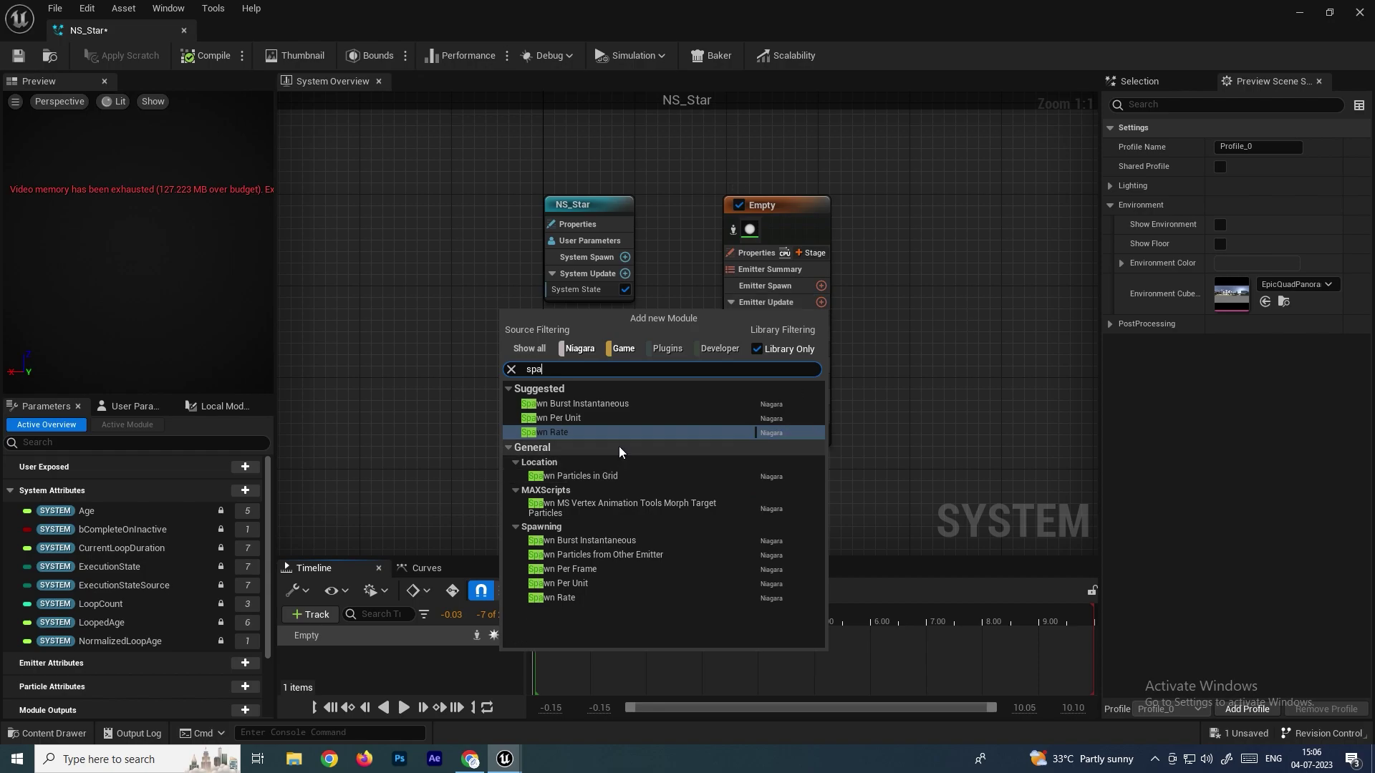
left_click(582, 433)
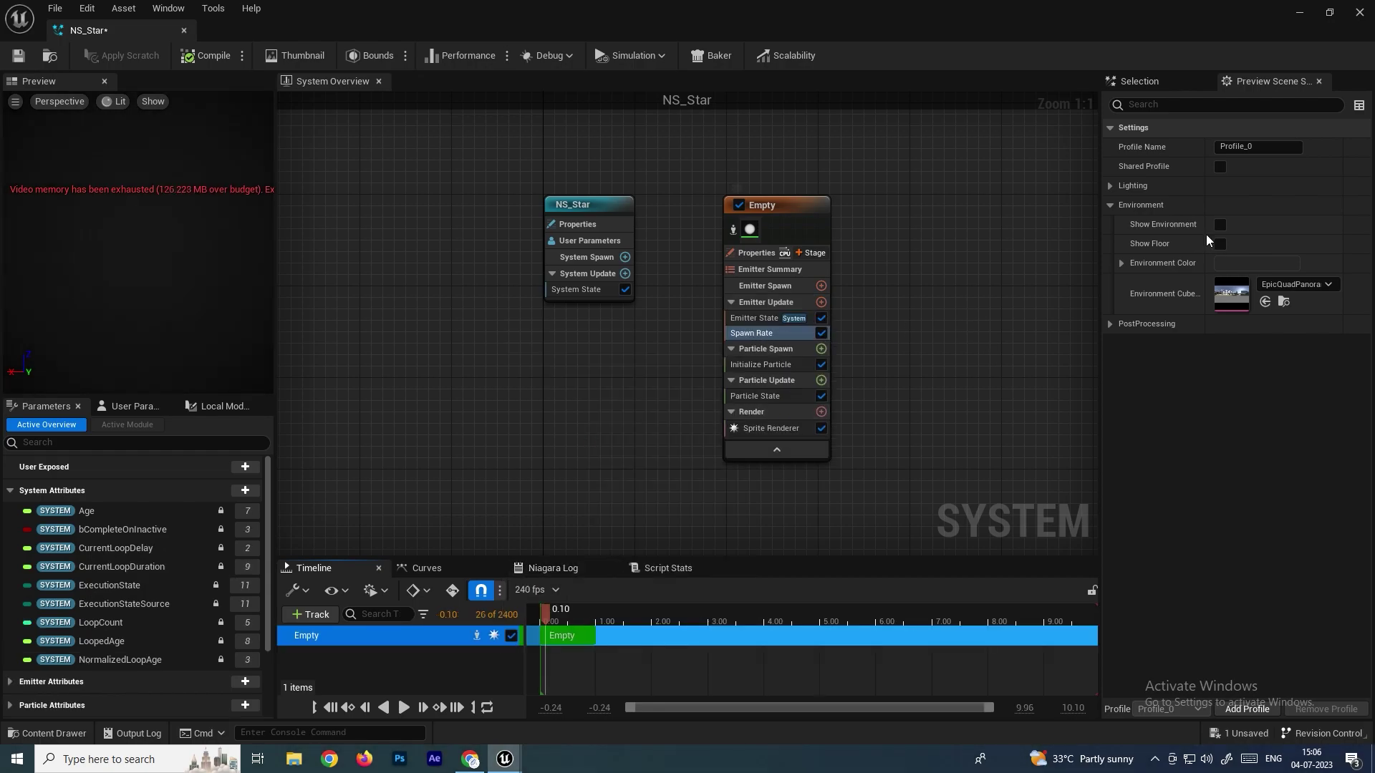
left_click(1151, 76)
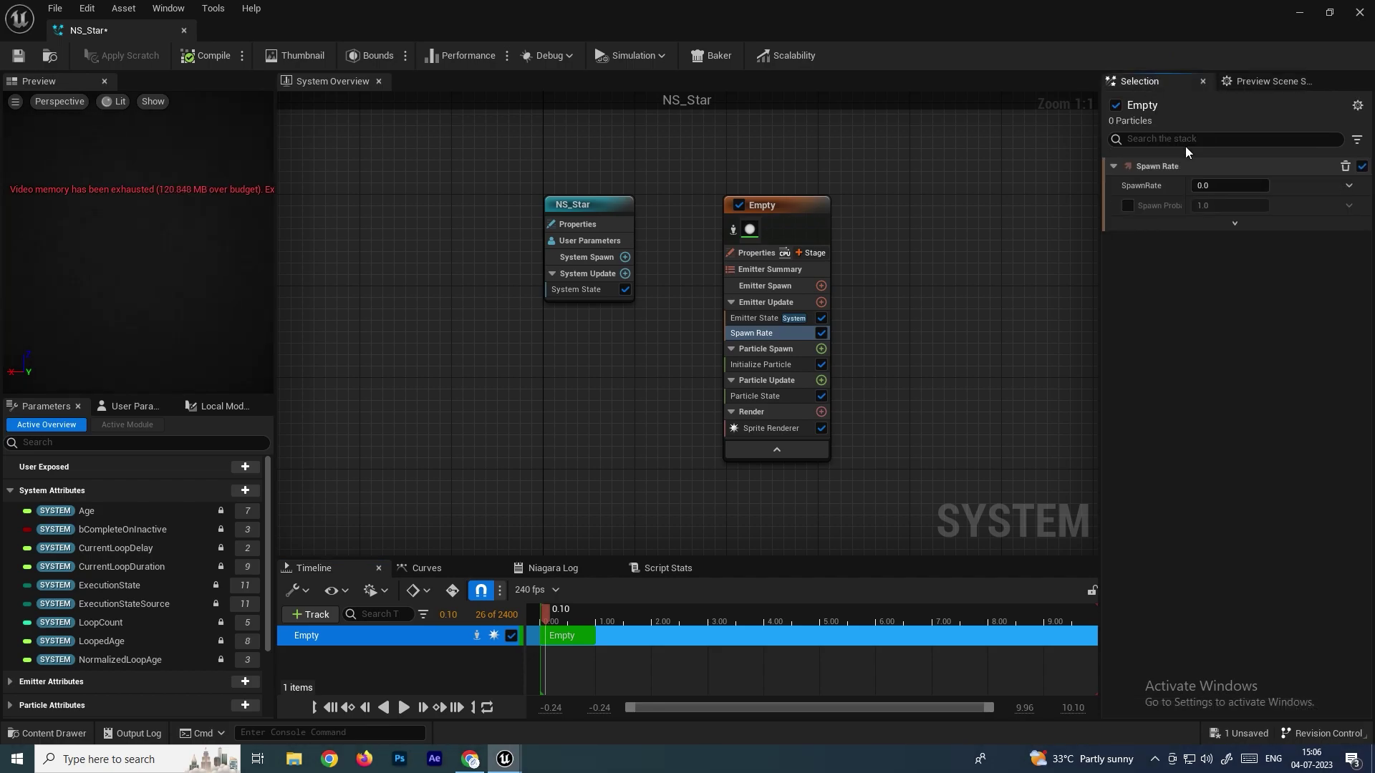
left_click(1220, 185)
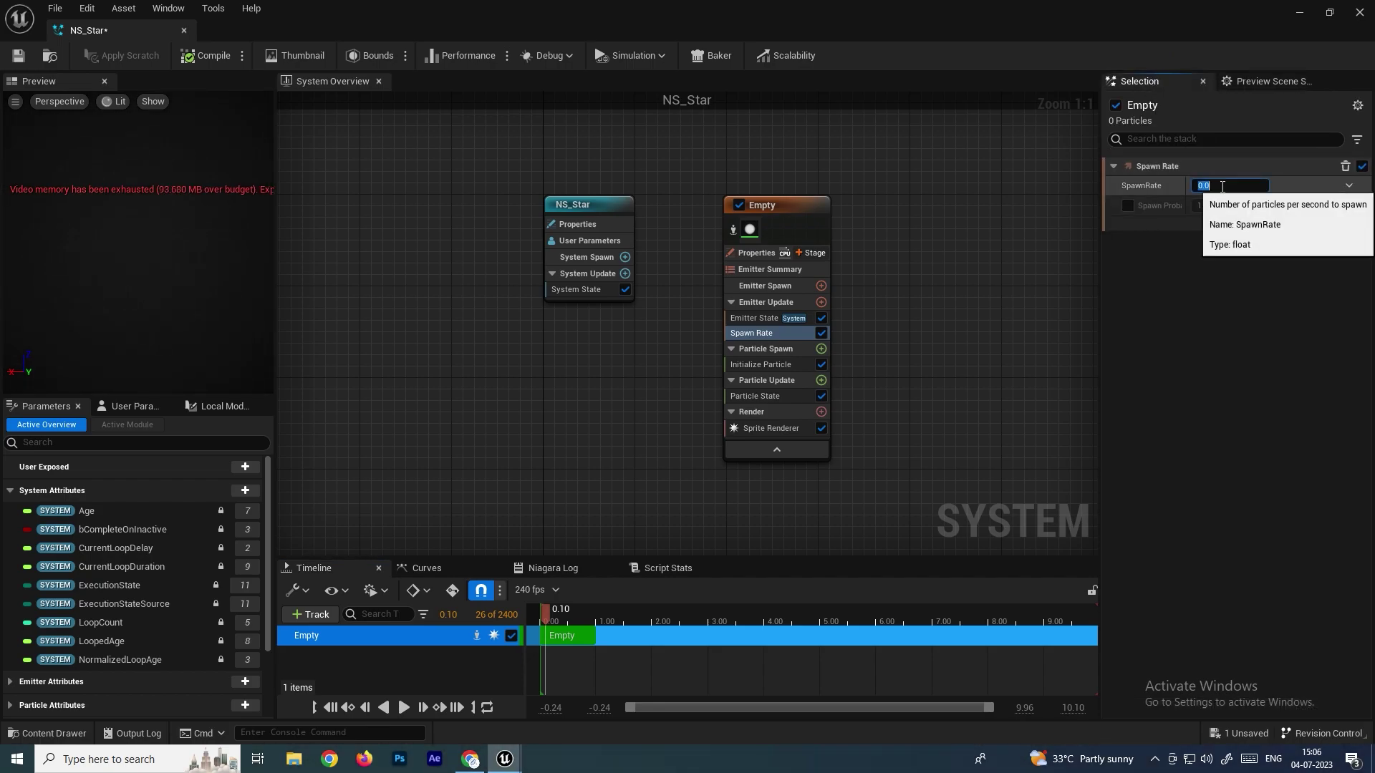
type("10")
key("Return")
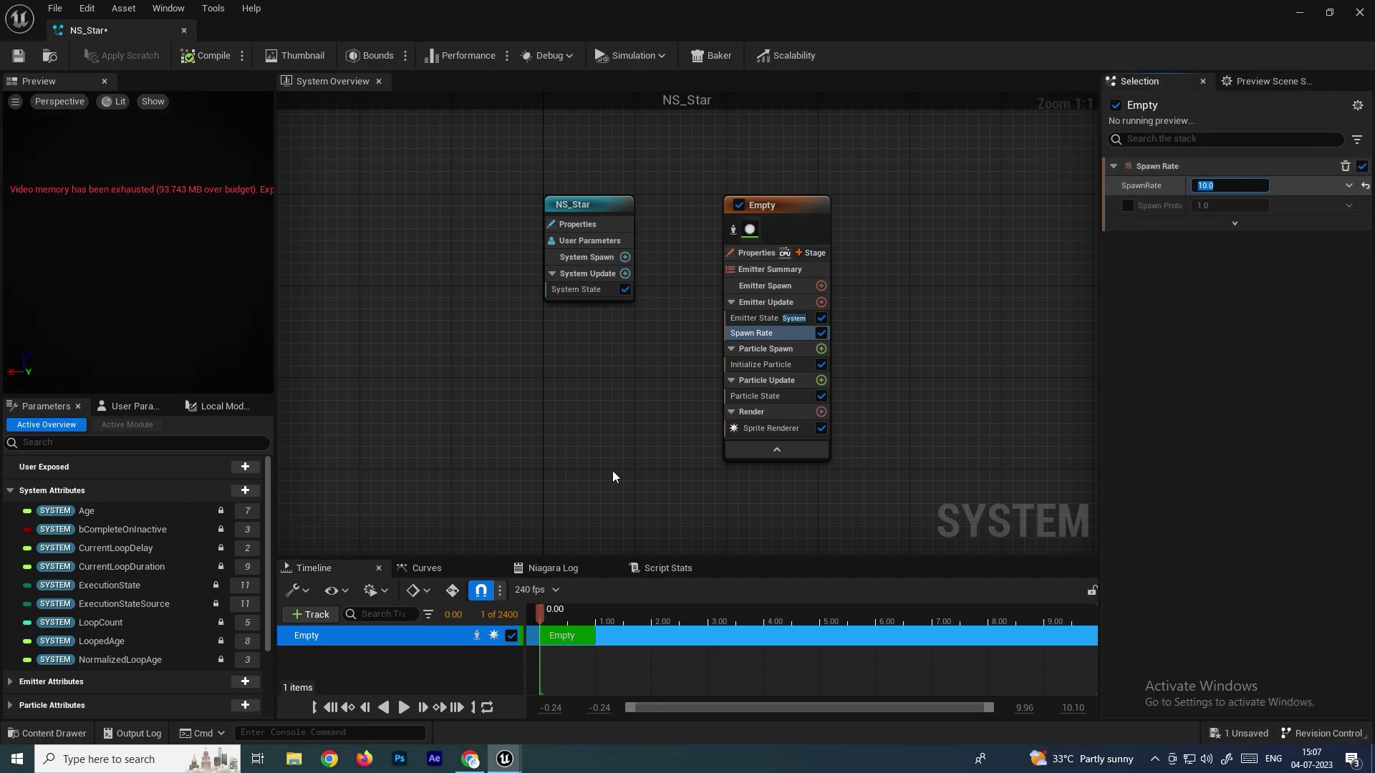
Briefly preview the glowing particles and select the Particle Spawn group.
left_click(404, 707)
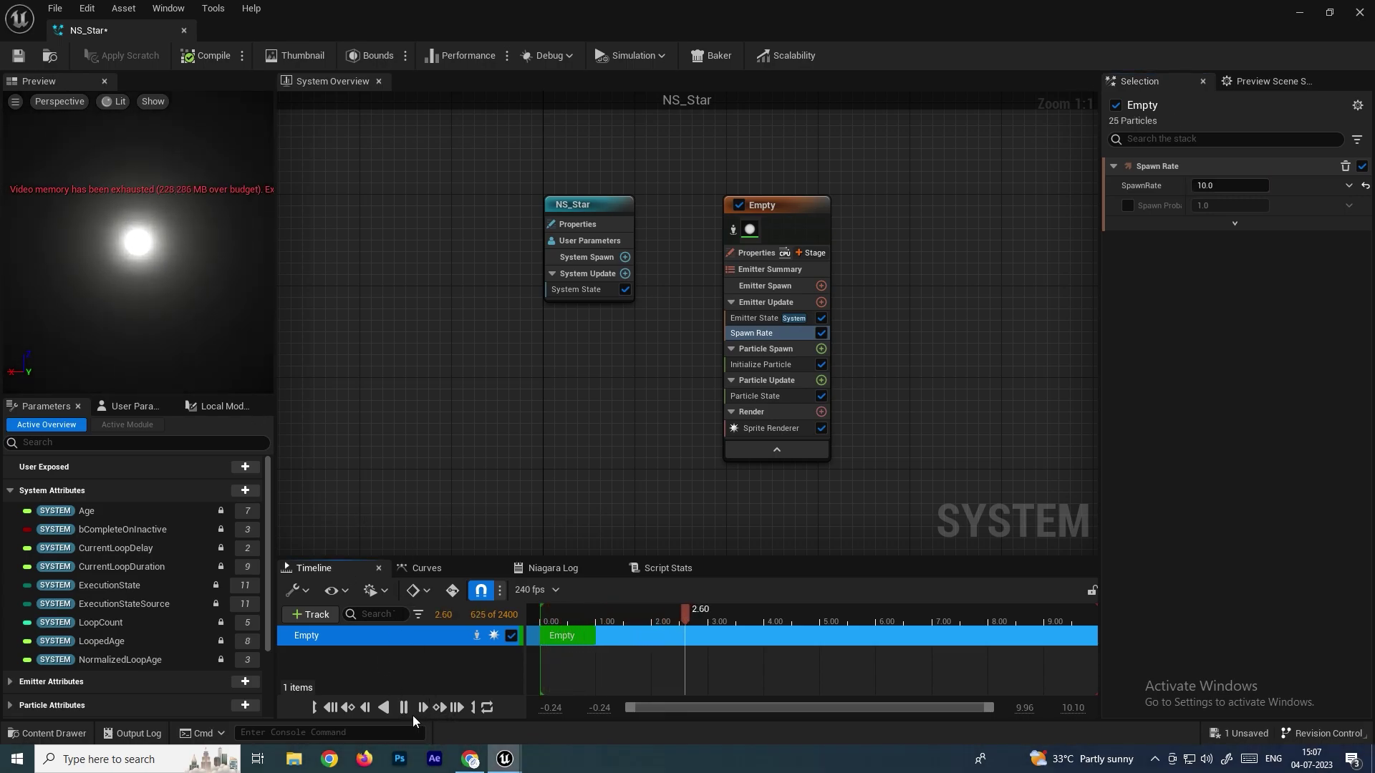
left_click(403, 708)
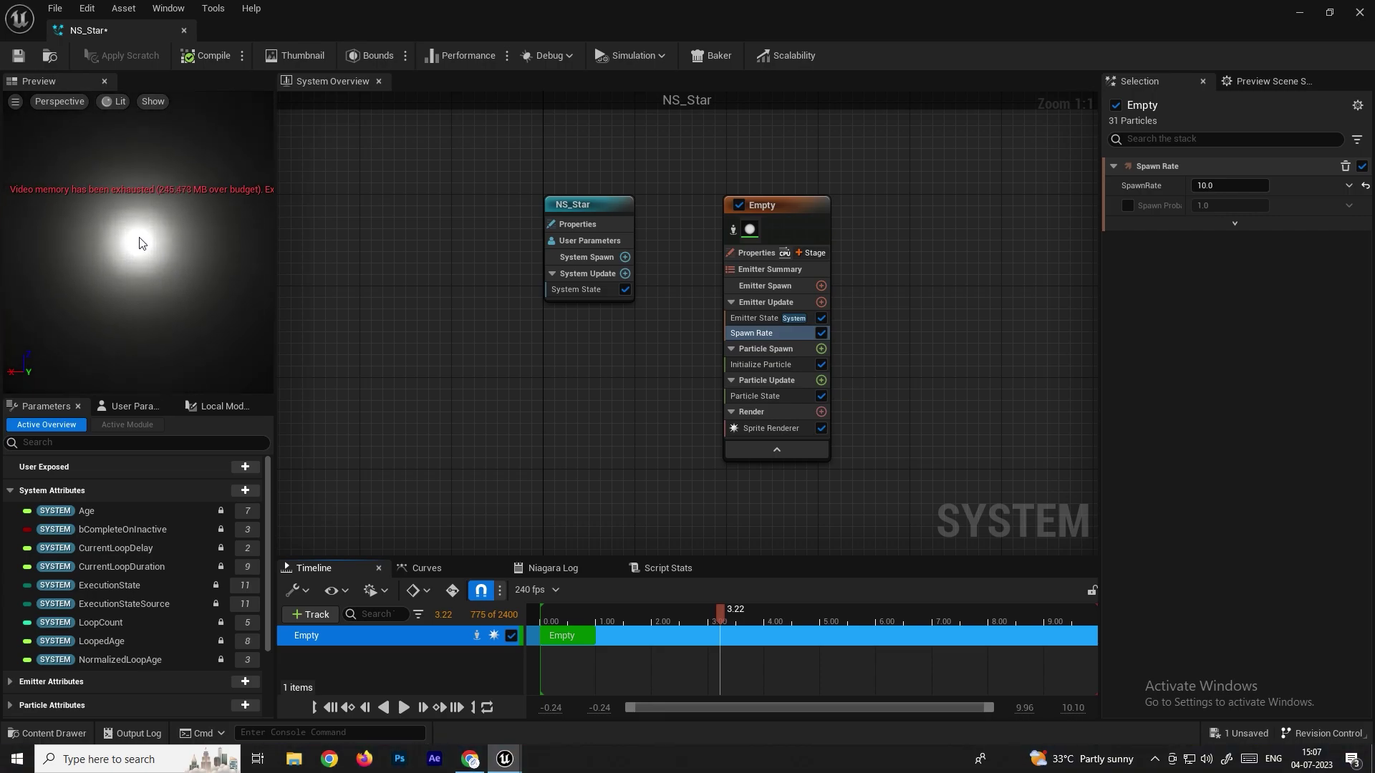
left_click(759, 350)
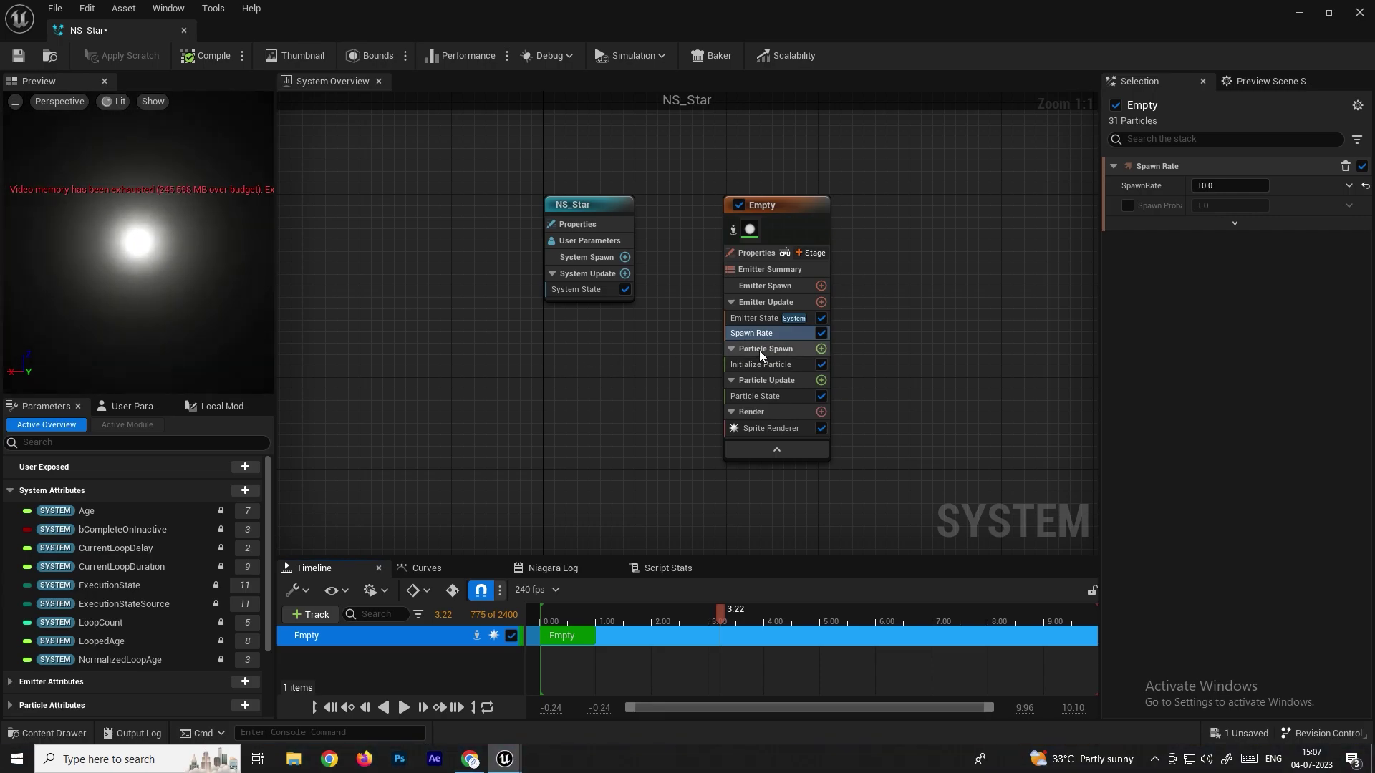
Add an Add Velocity module to Particle Spawn, adding its Solve Forces and Velocity dependency, and preview the rising particles.
left_click(821, 349)
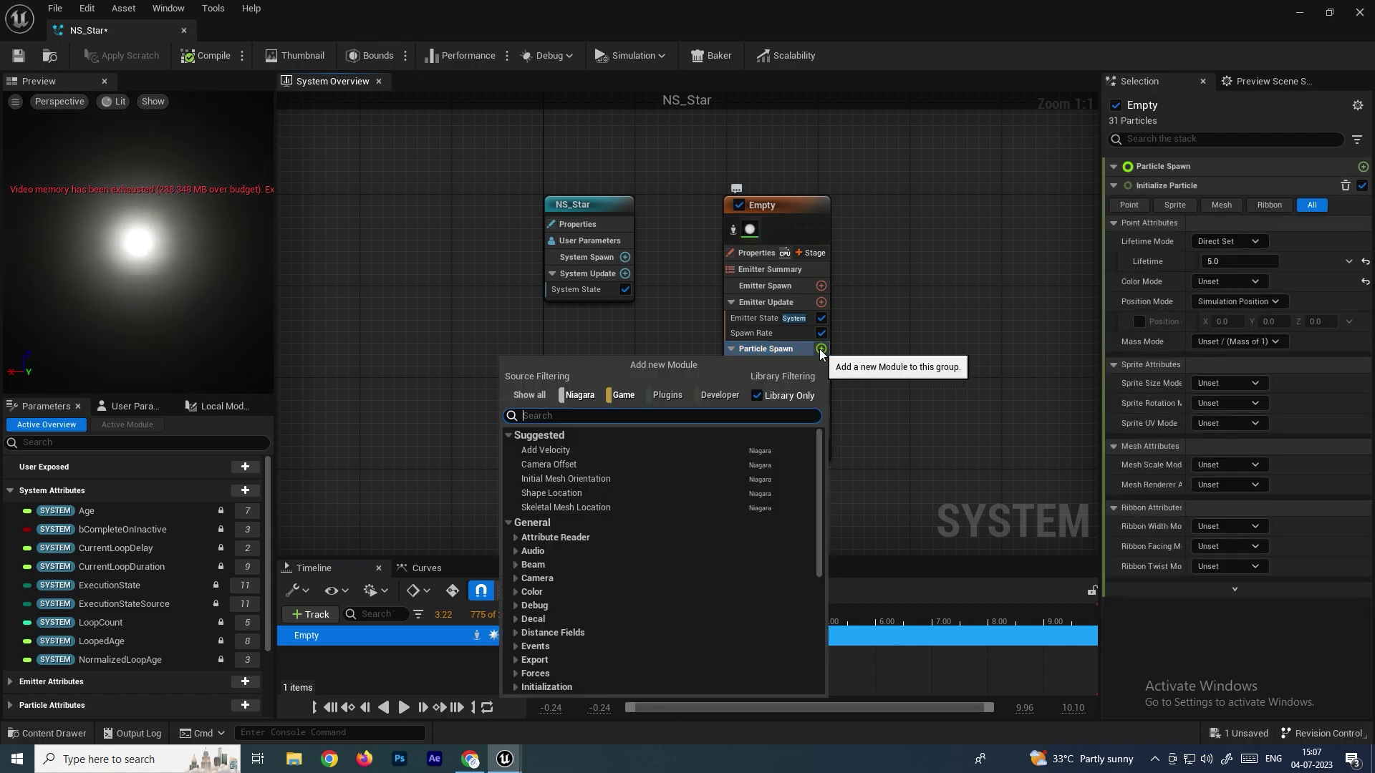
type("add ve")
key("Escape")
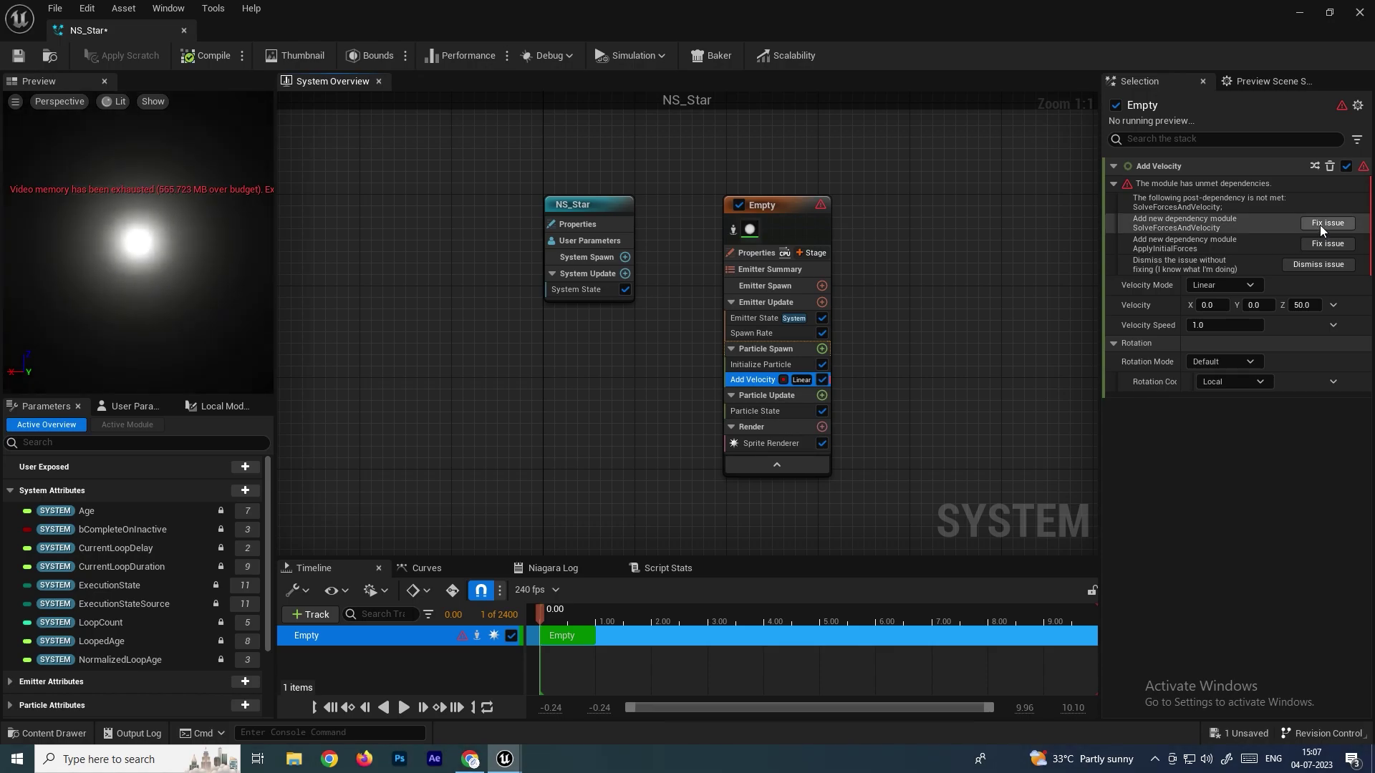
left_click(1321, 224)
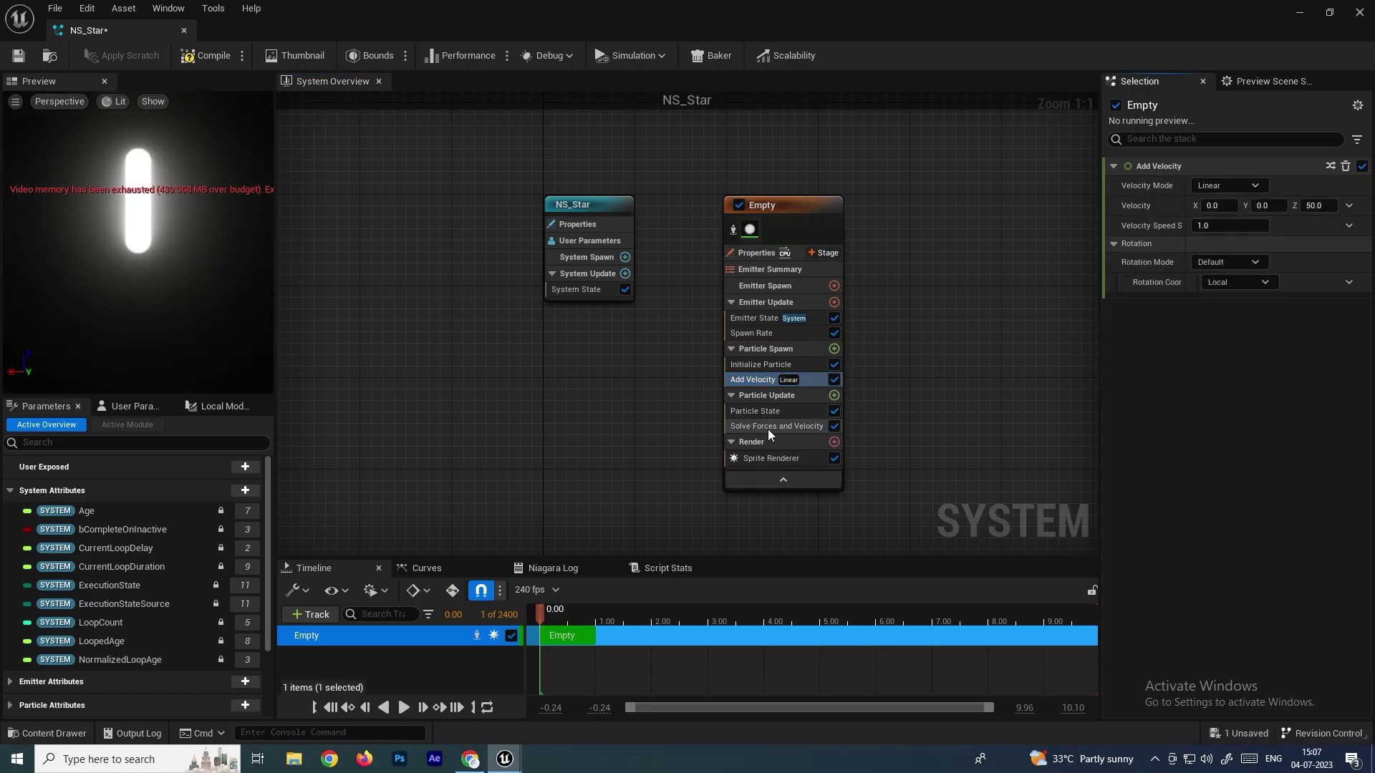
left_click(404, 708)
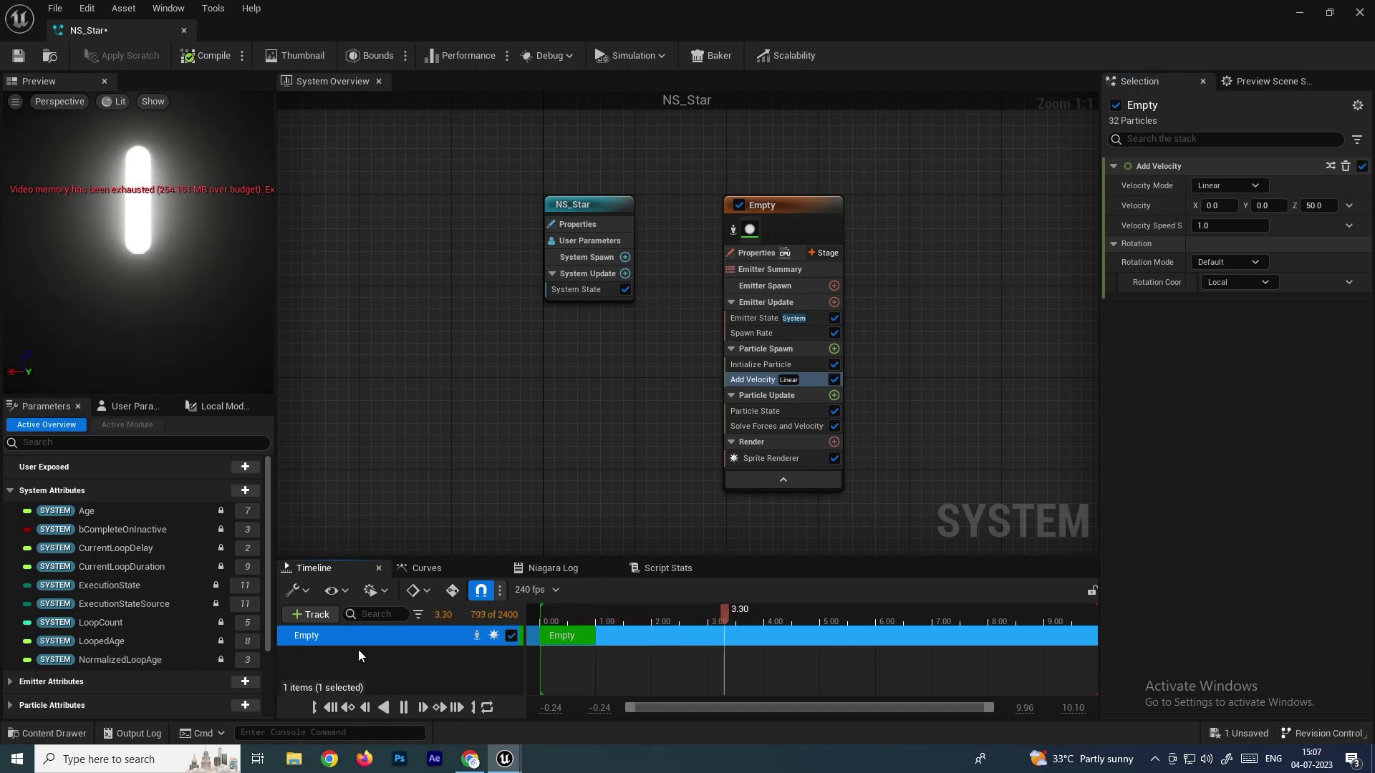
key("space")
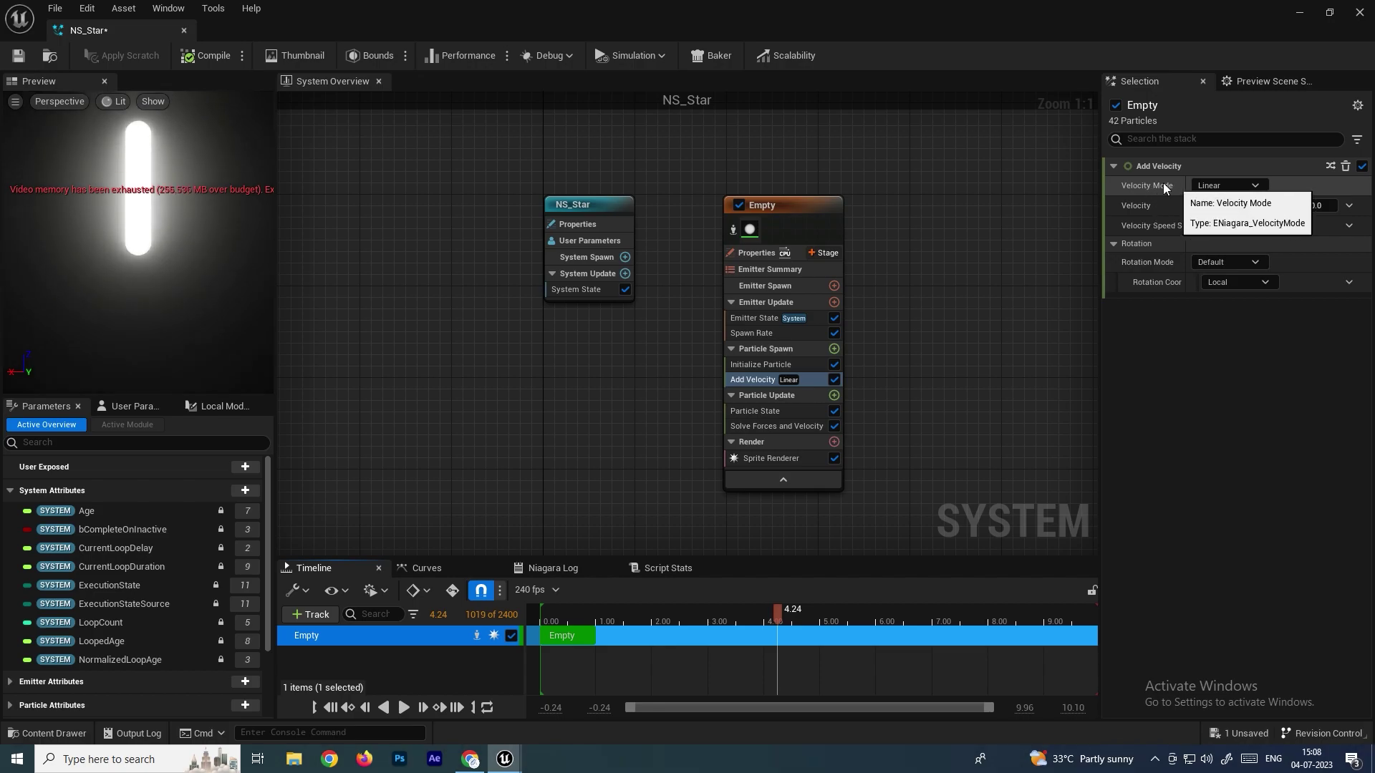
left_click(1225, 186)
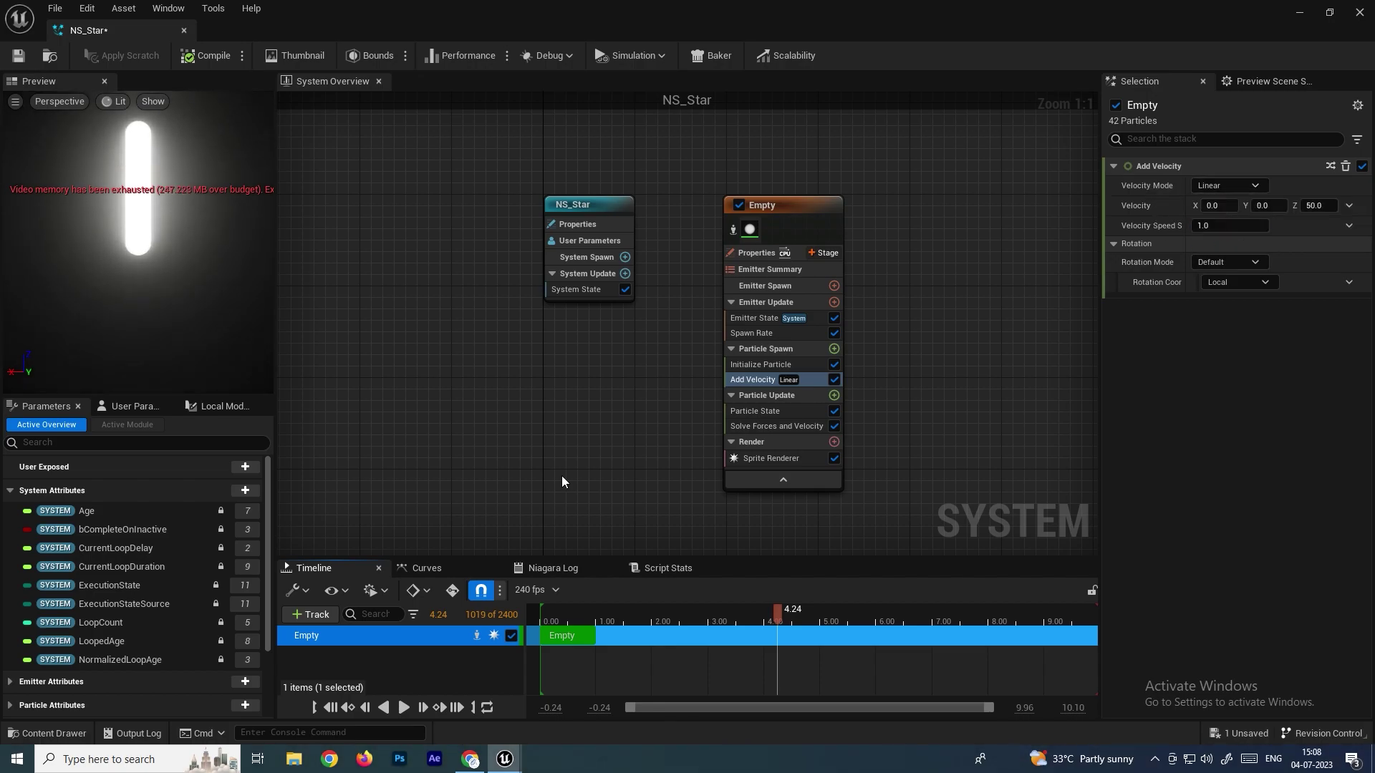
Make Add Velocity launch in a cone around Z at speed 50 with a 45-degree angle.
left_click(404, 707)
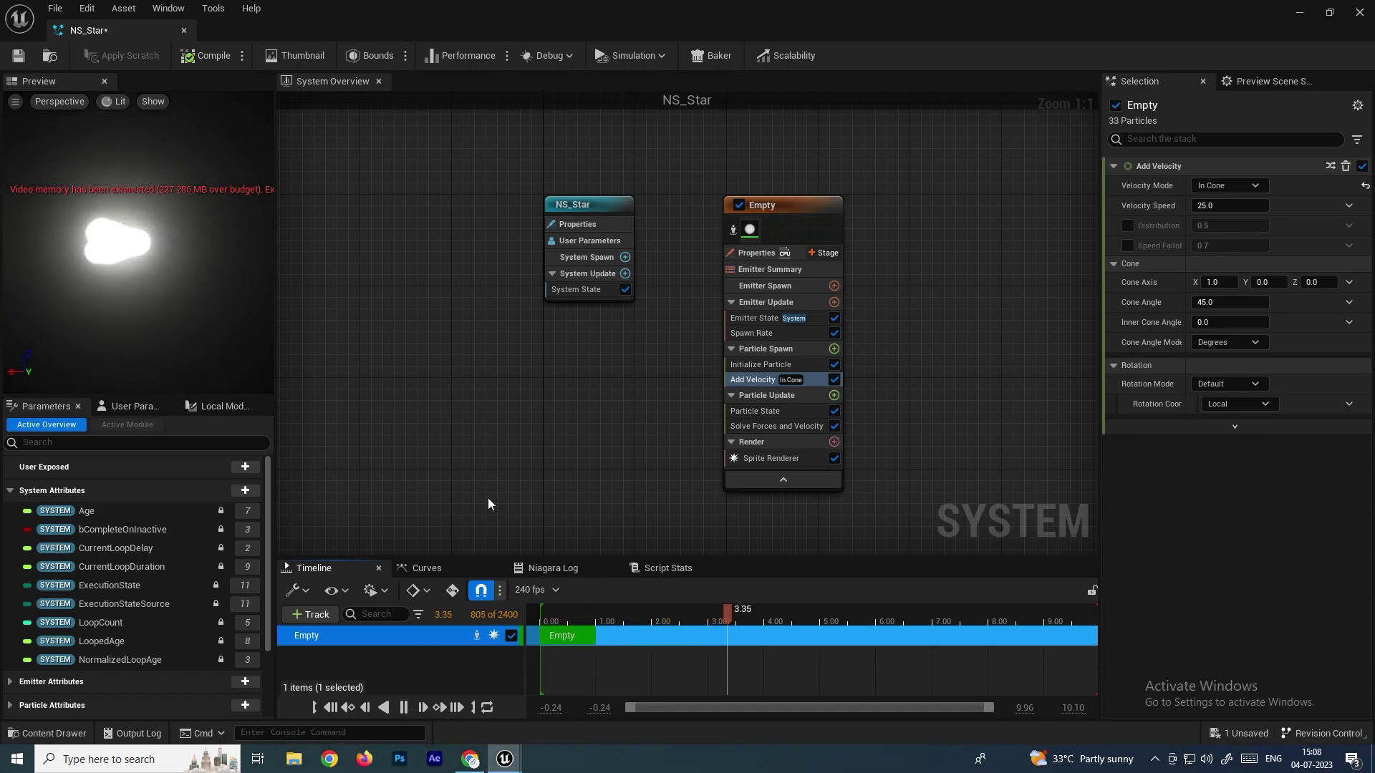
left_click(403, 708)
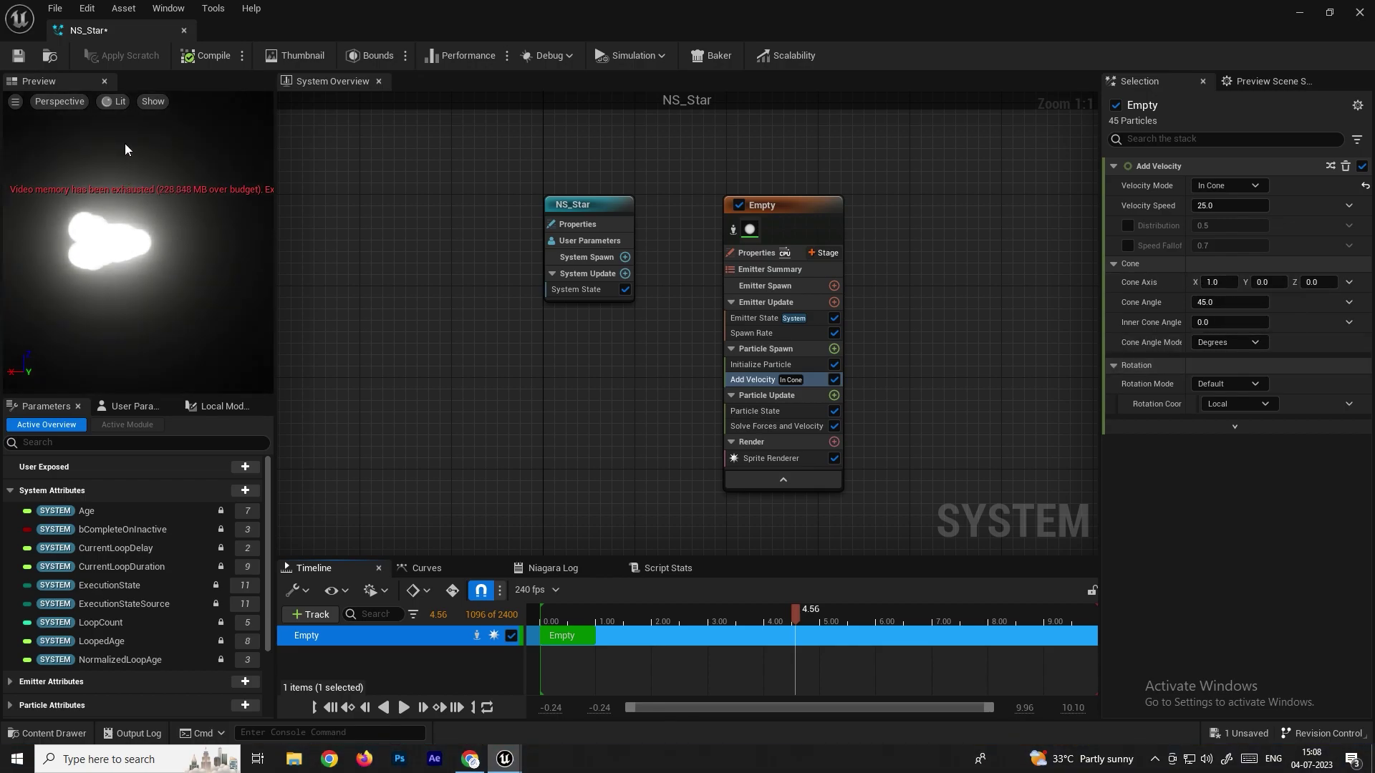
left_click(1216, 282)
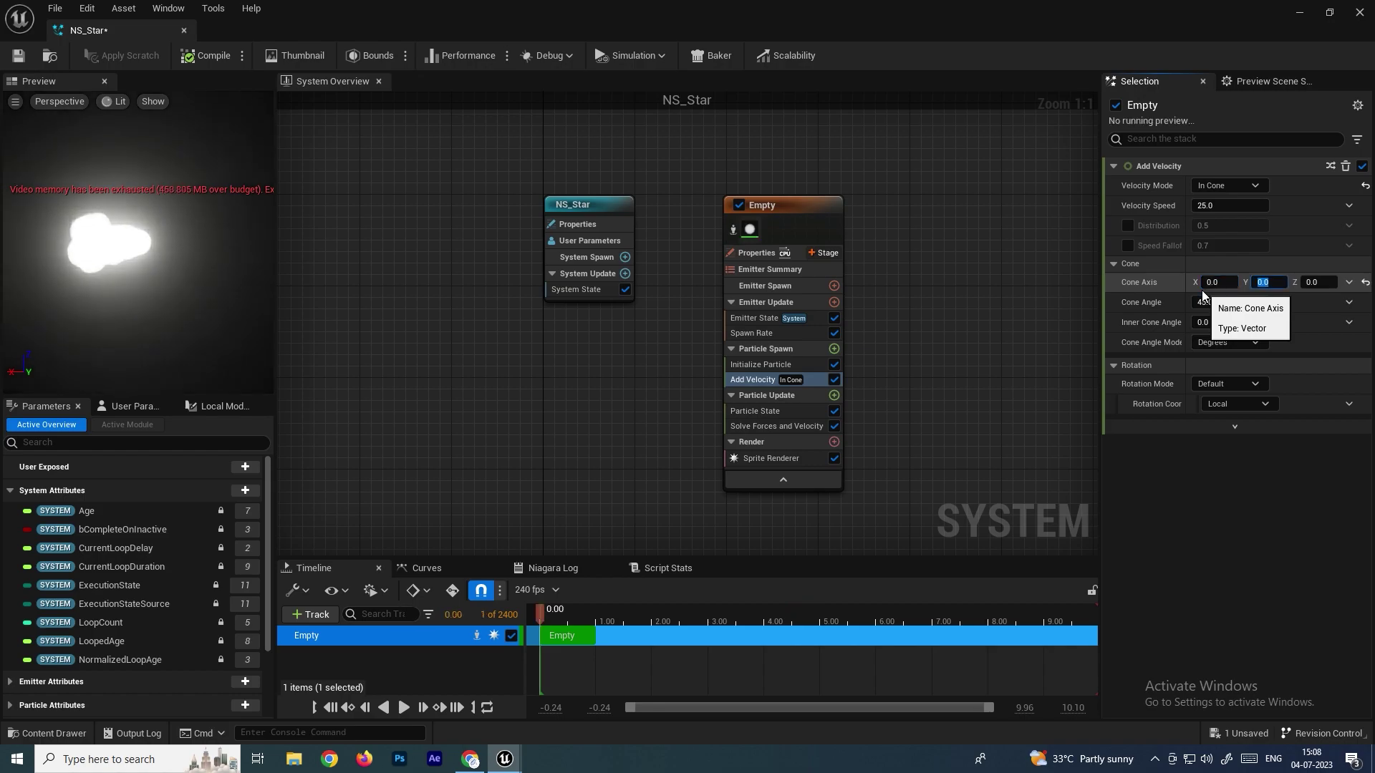
key("Tab")
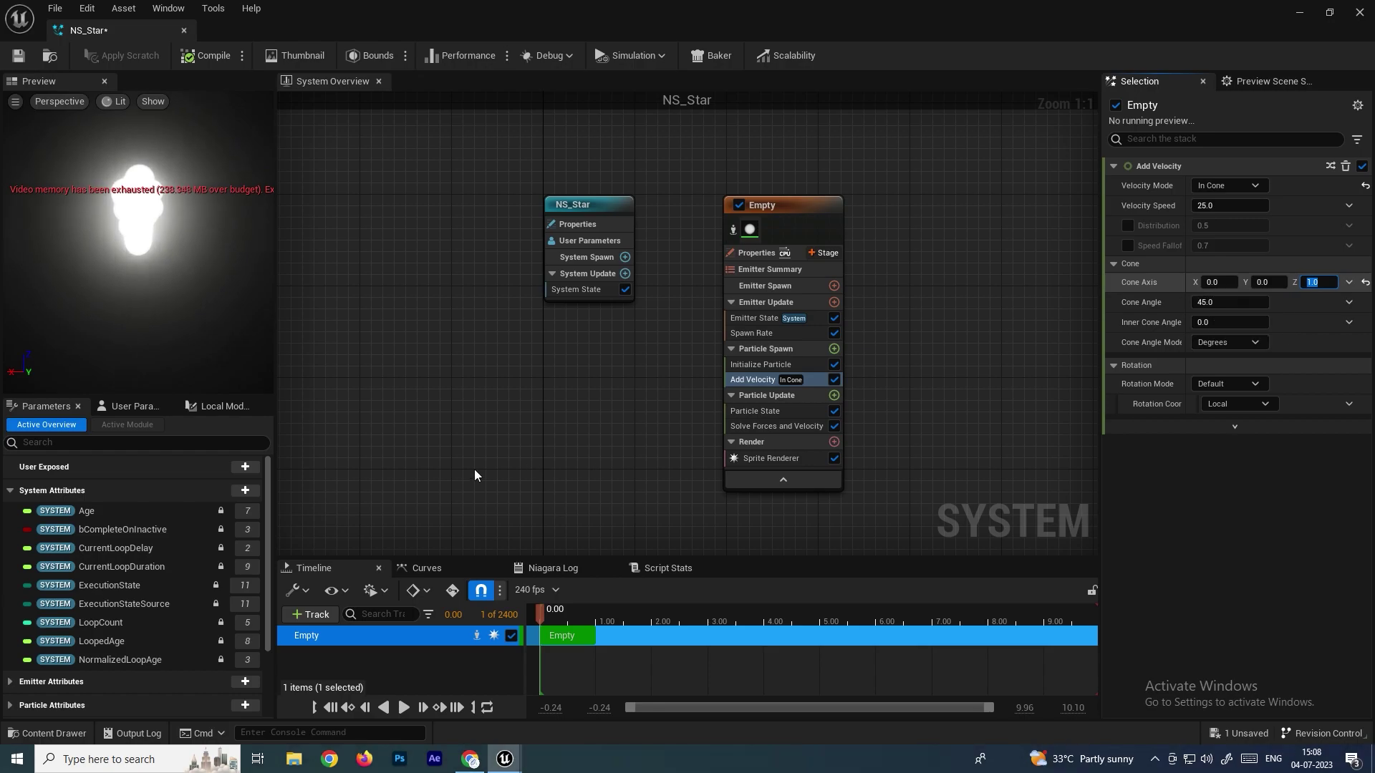
key("Return")
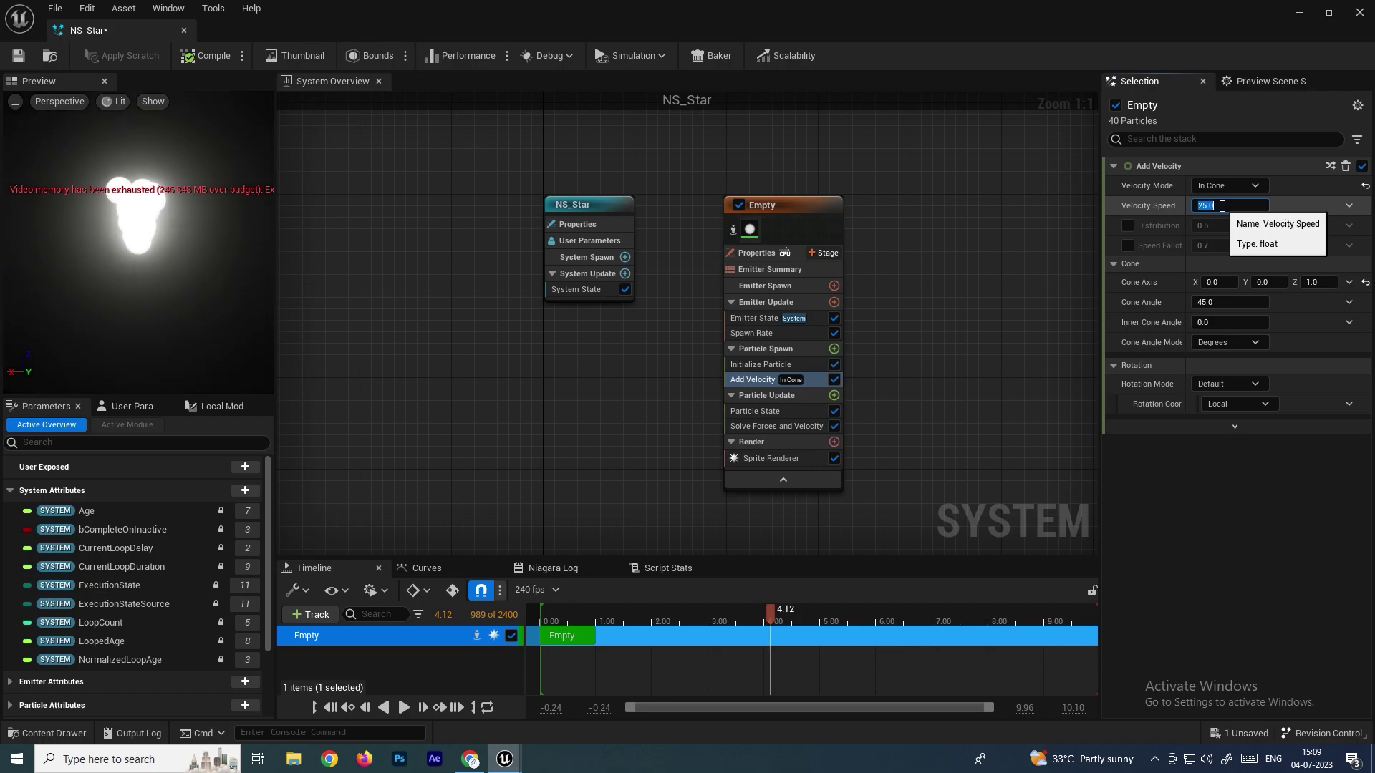
type("0")
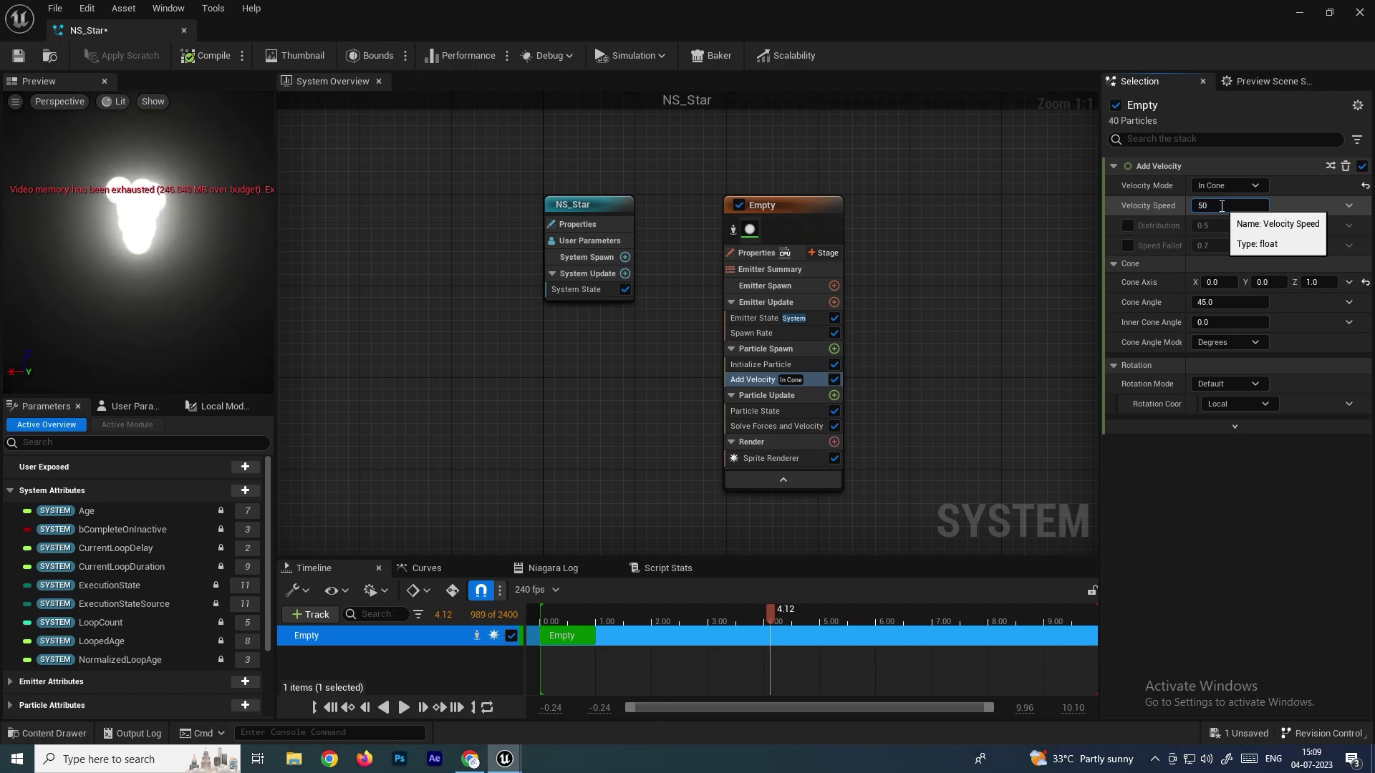
key("Return")
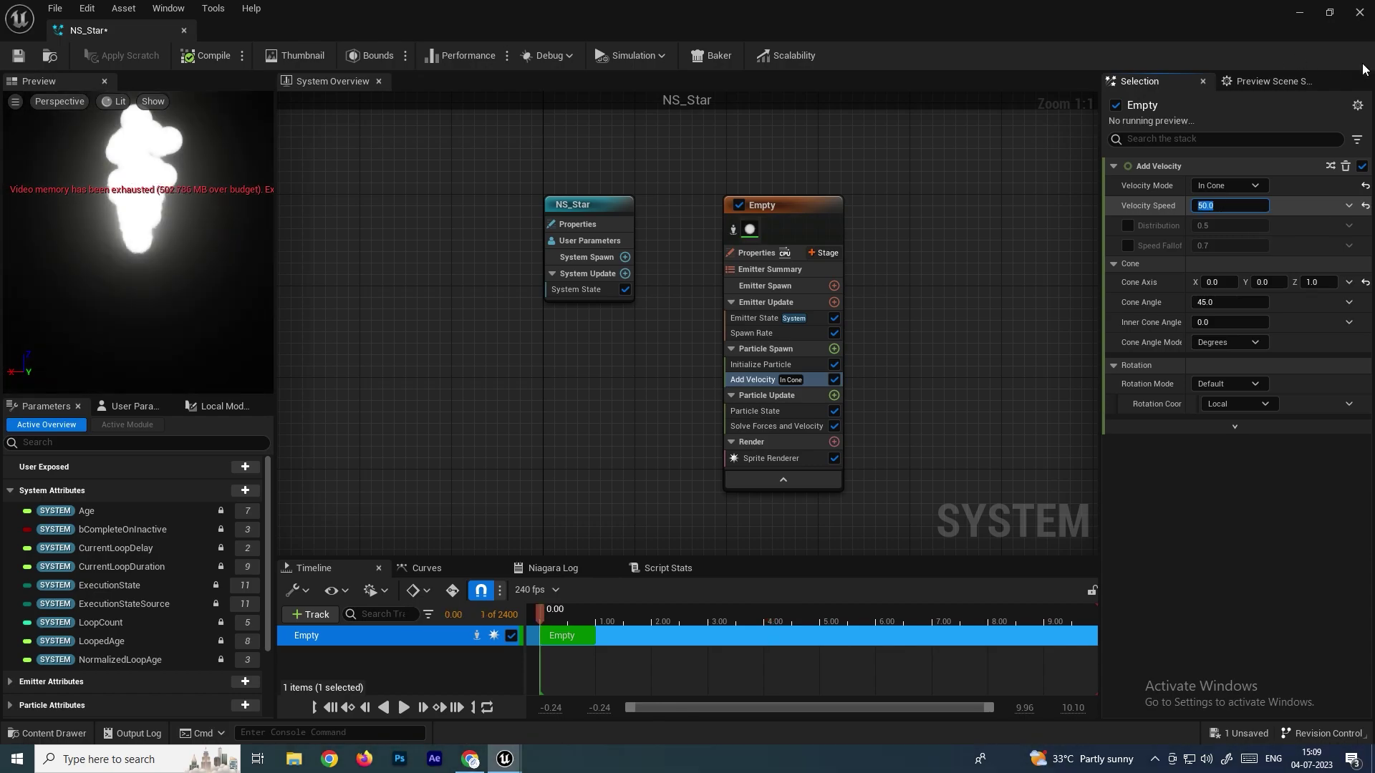
left_click(404, 713)
key("space")
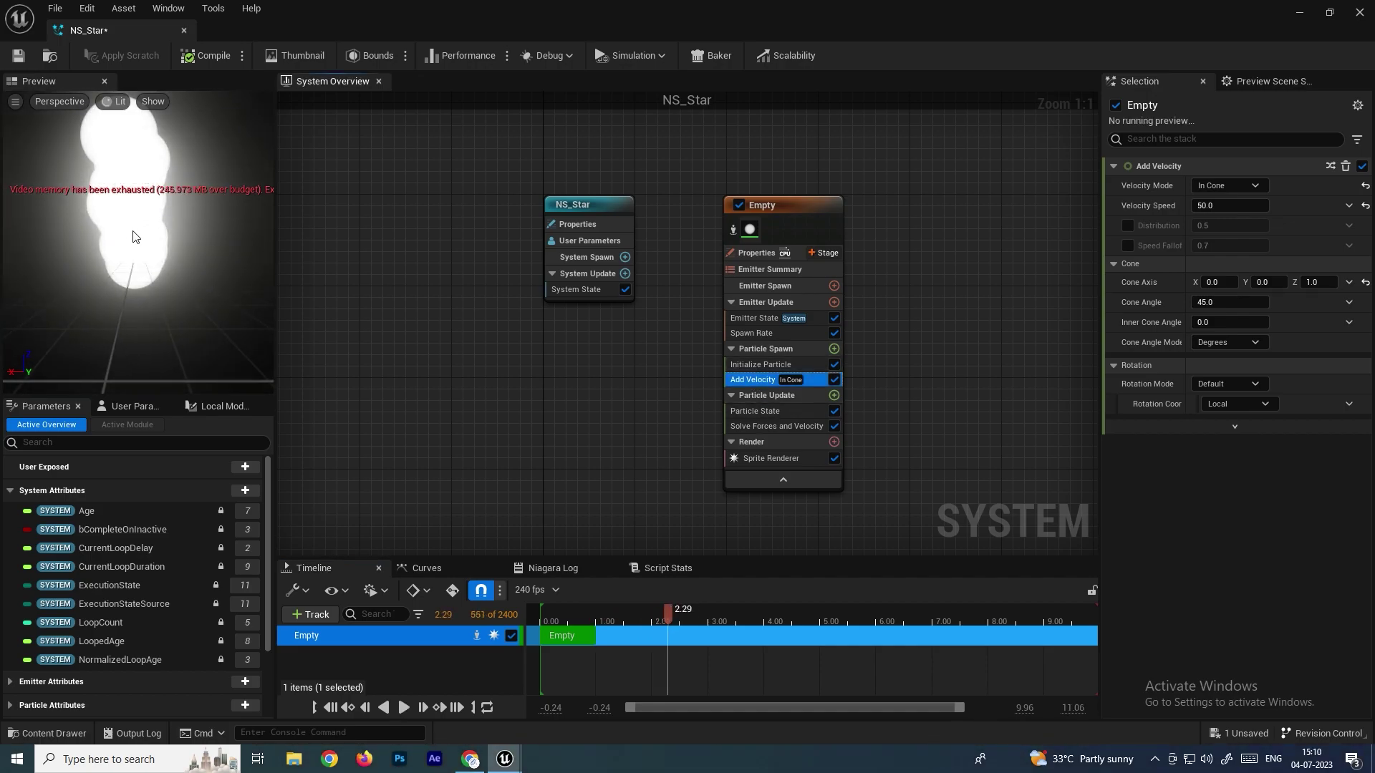
In Initialize Particle, use random uniform sprite size 5–10 and random lifetime 1–2.
left_click(767, 365)
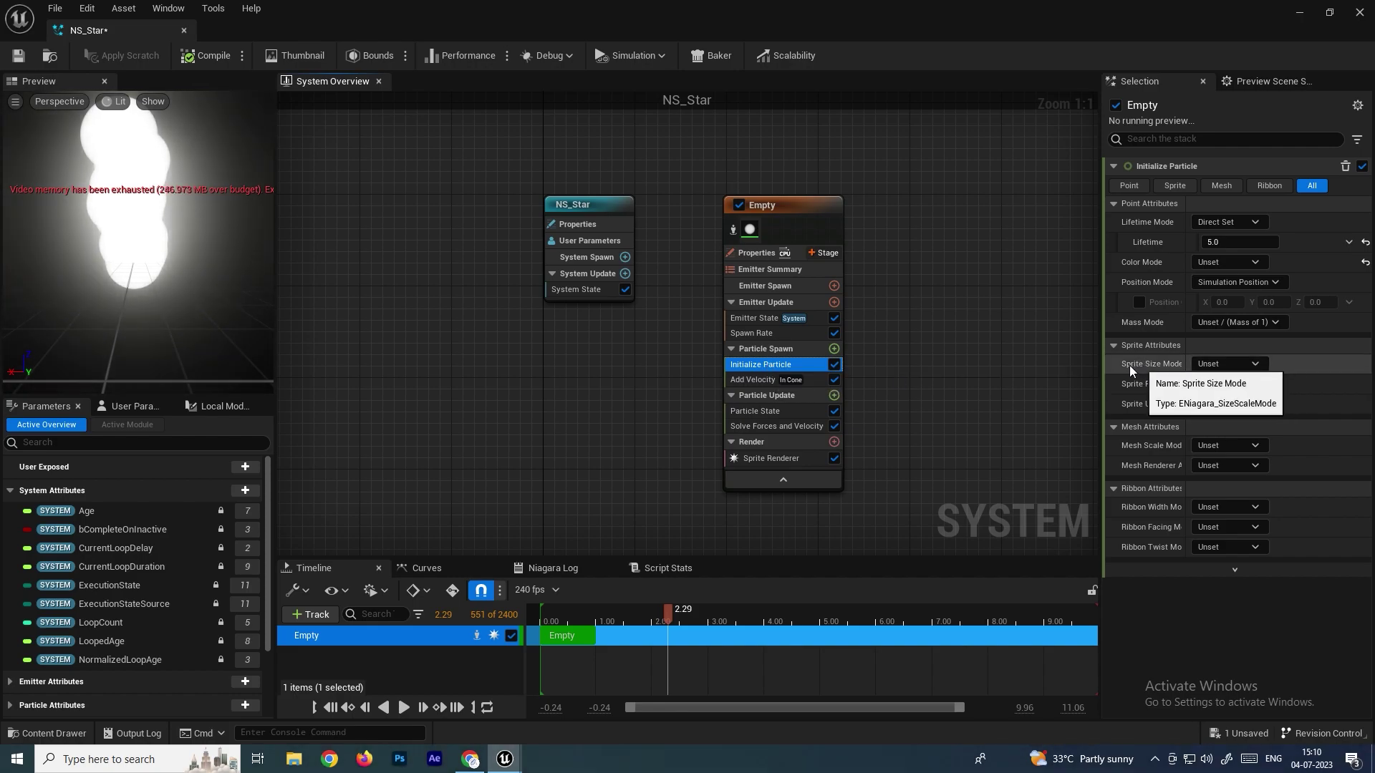
left_click(1226, 365)
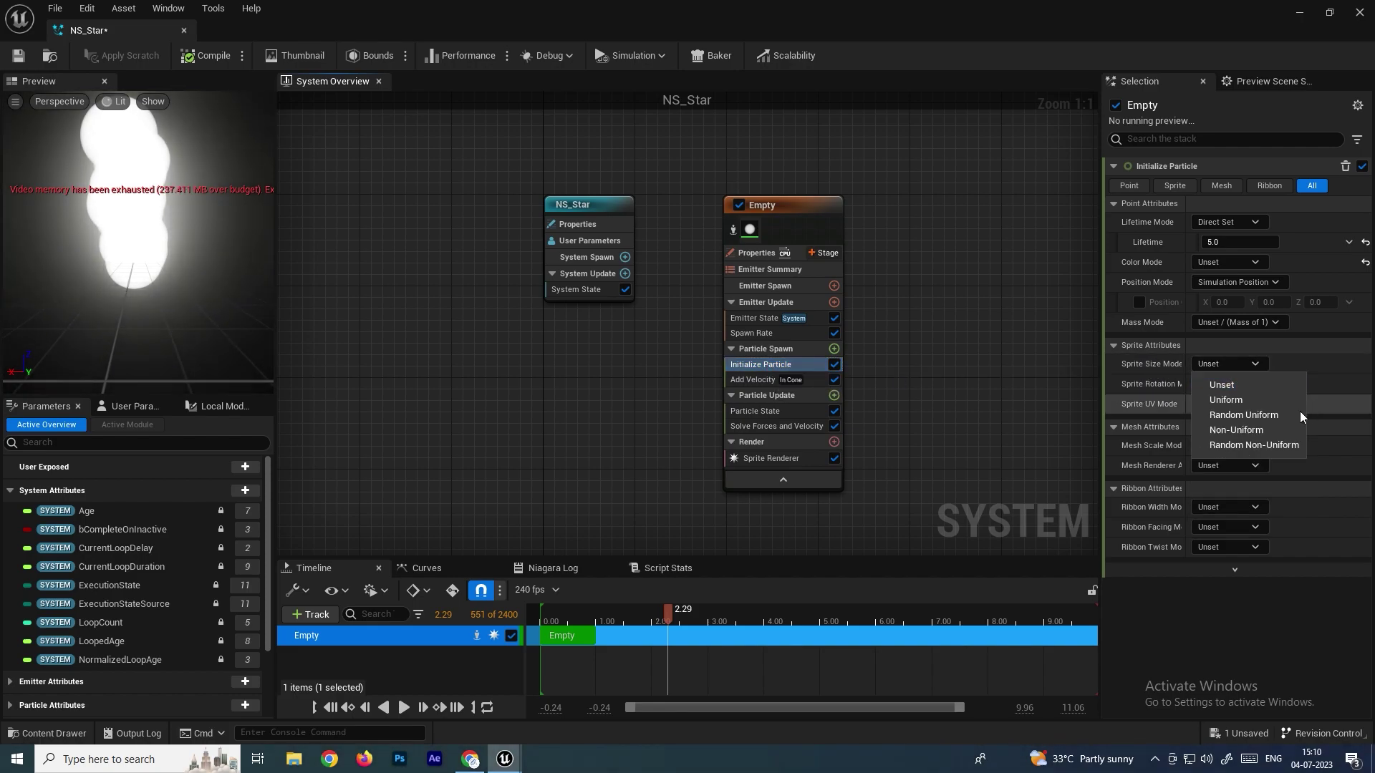
left_click(1242, 415)
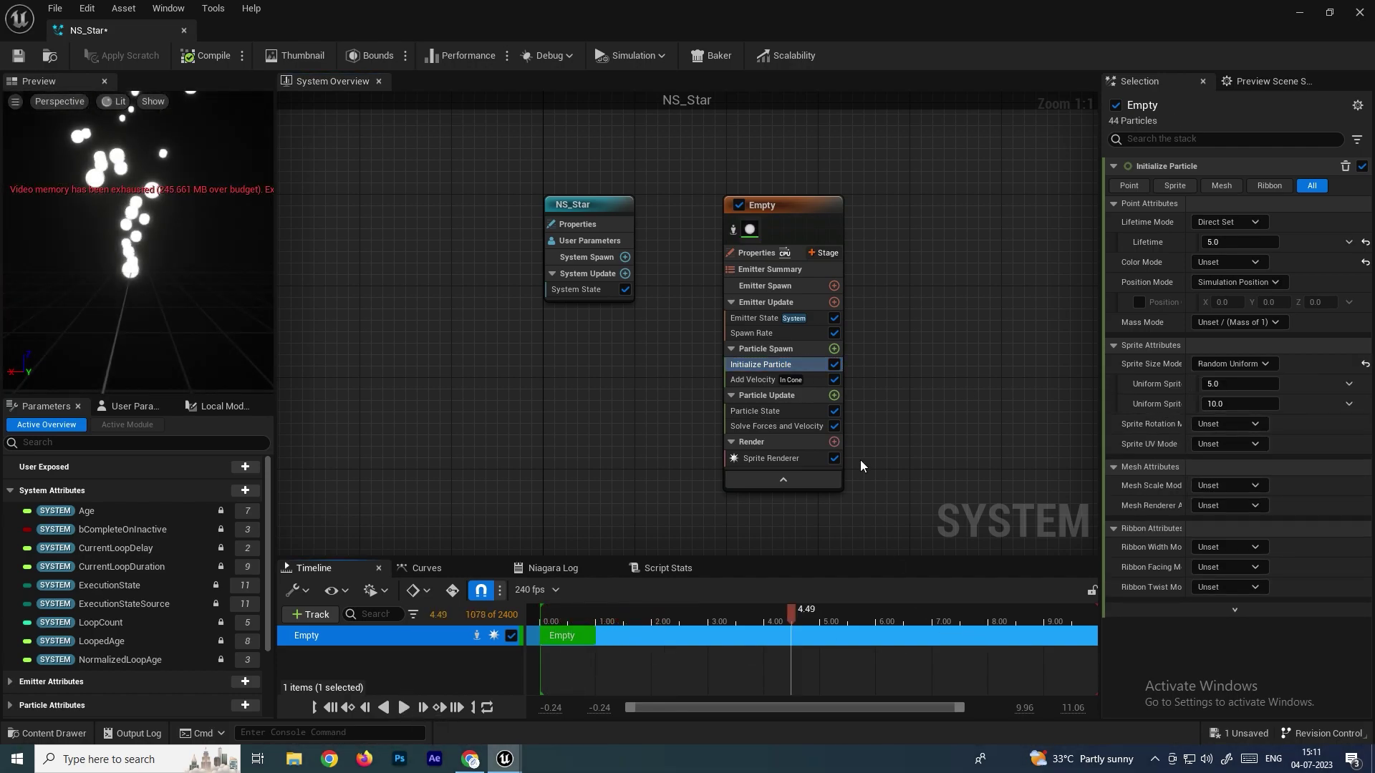
left_click(1227, 222)
left_click(1215, 222)
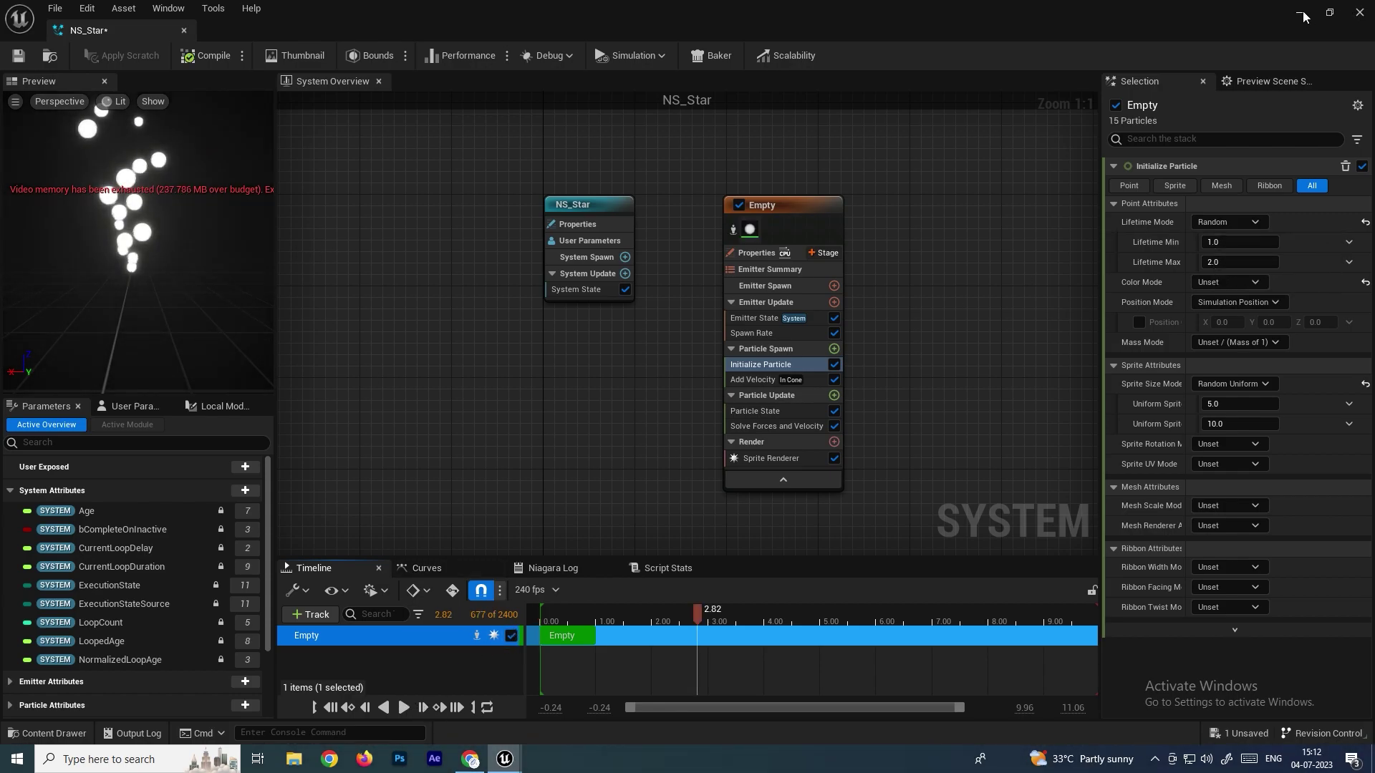
key("alt+Tab")
Create a new Material asset named Mat_Star and open it in the material editor.
right_click(321, 620)
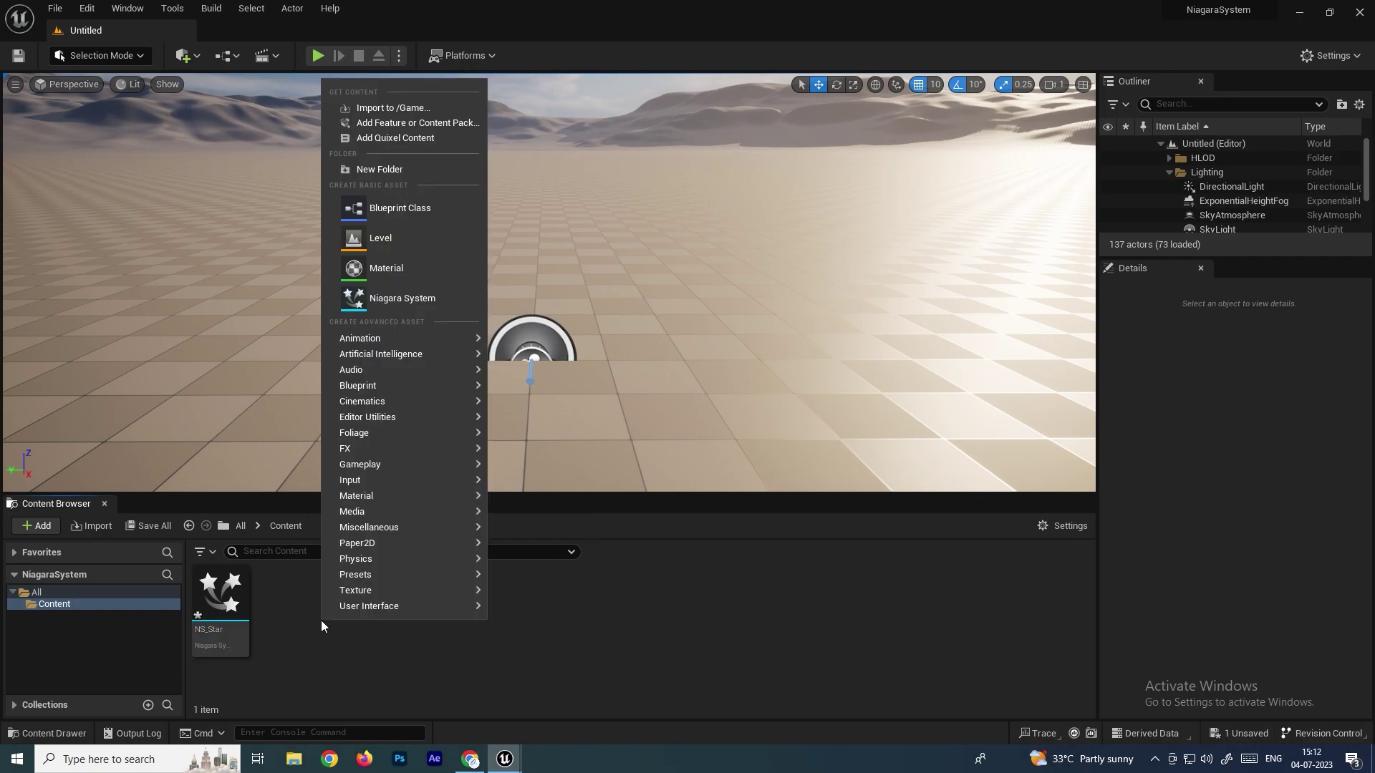
mouse_move(354, 609)
left_click(383, 268)
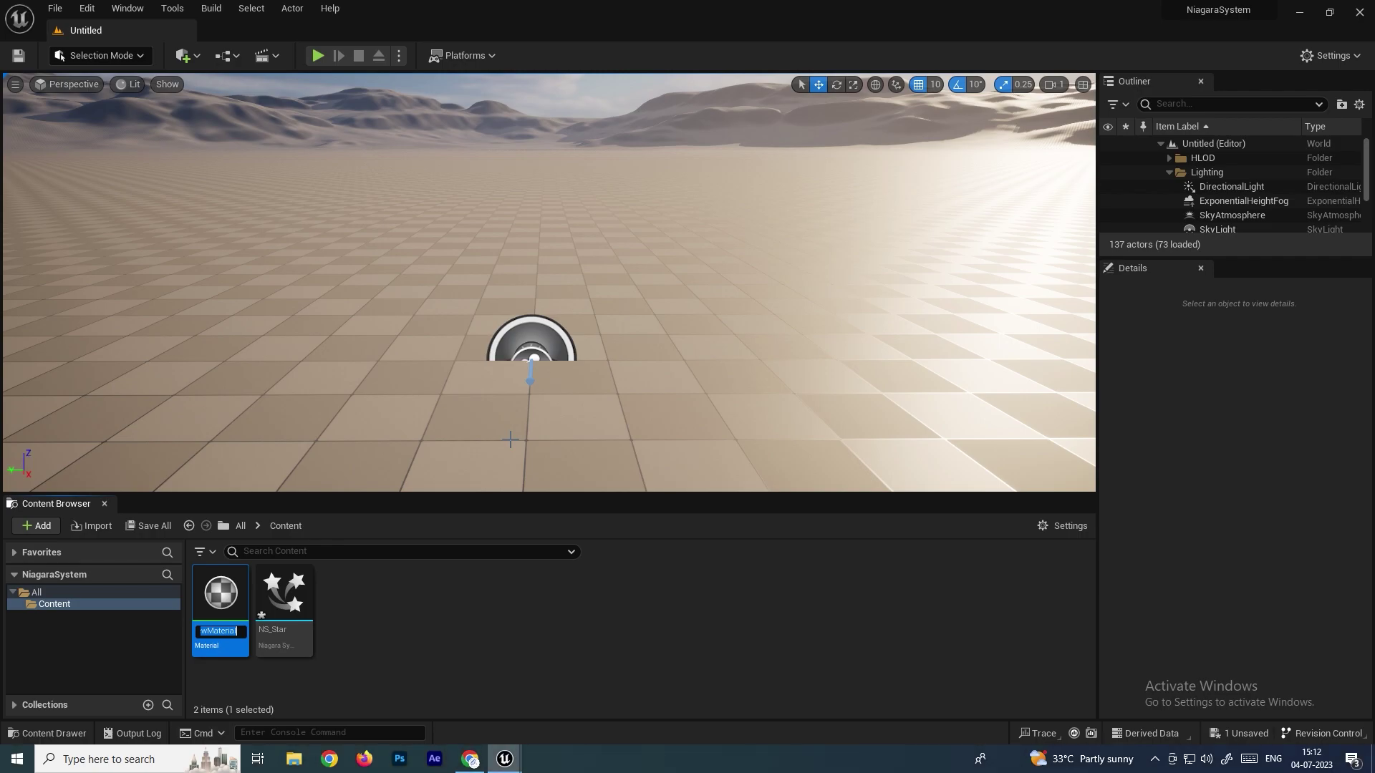
type("MA")
double_click(230, 597)
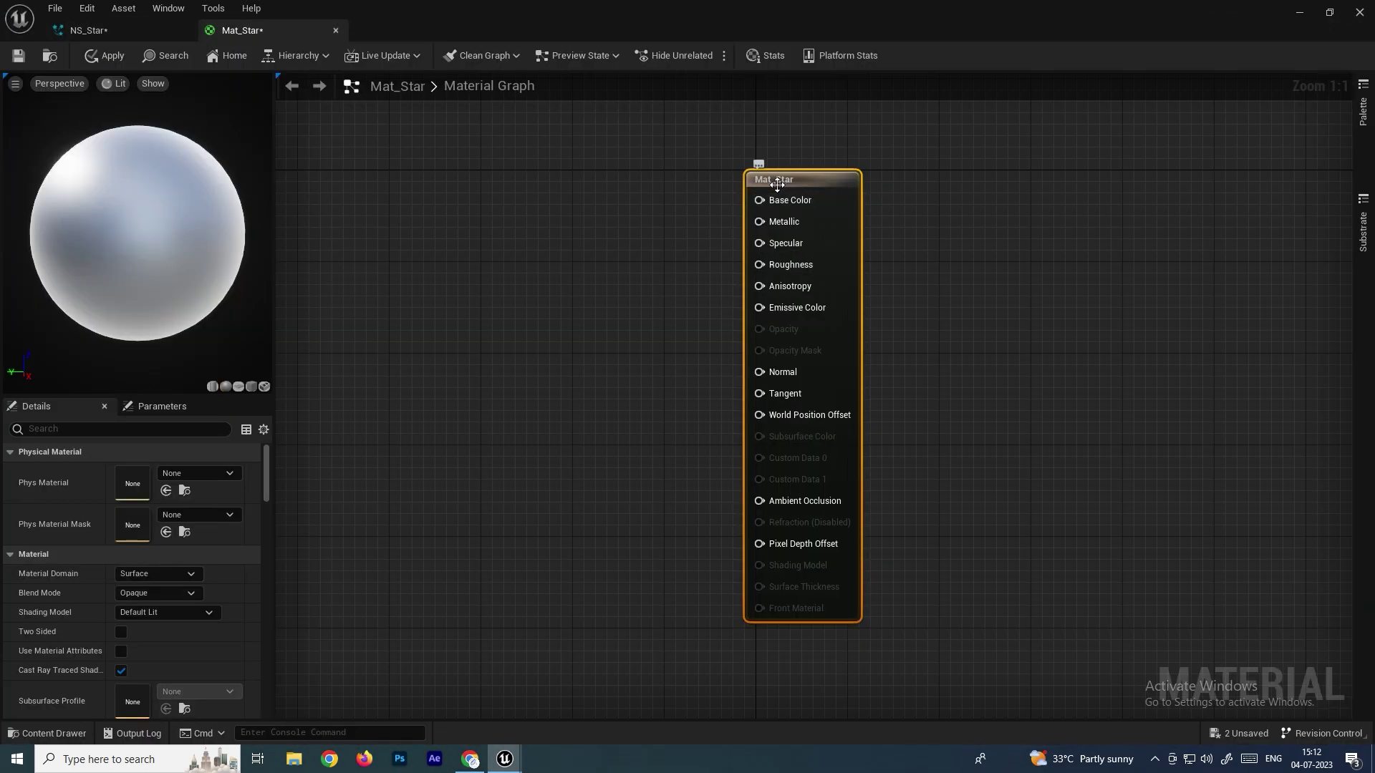
Give Mat_Star Translucent blend mode and Unlit shading model, then return to the level editor.
left_click(186, 593)
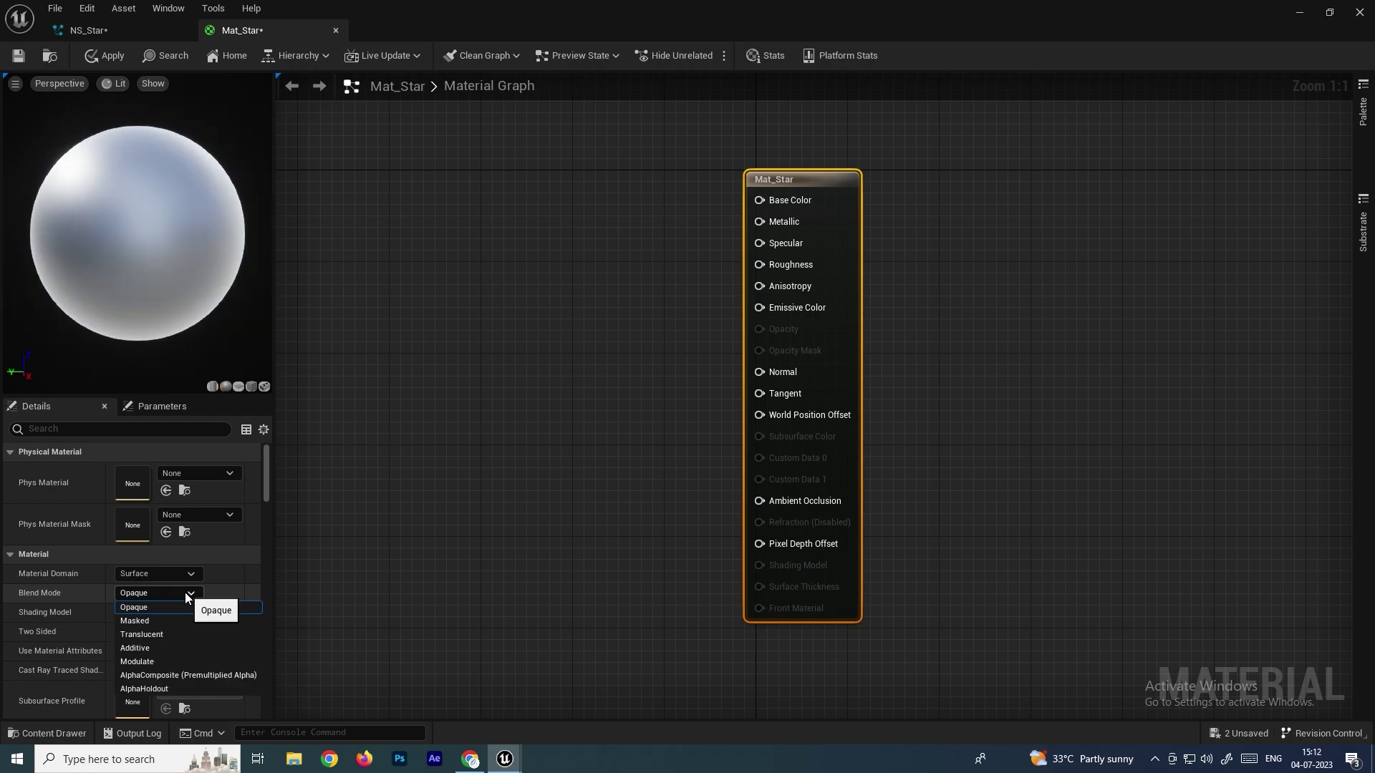
left_click(155, 634)
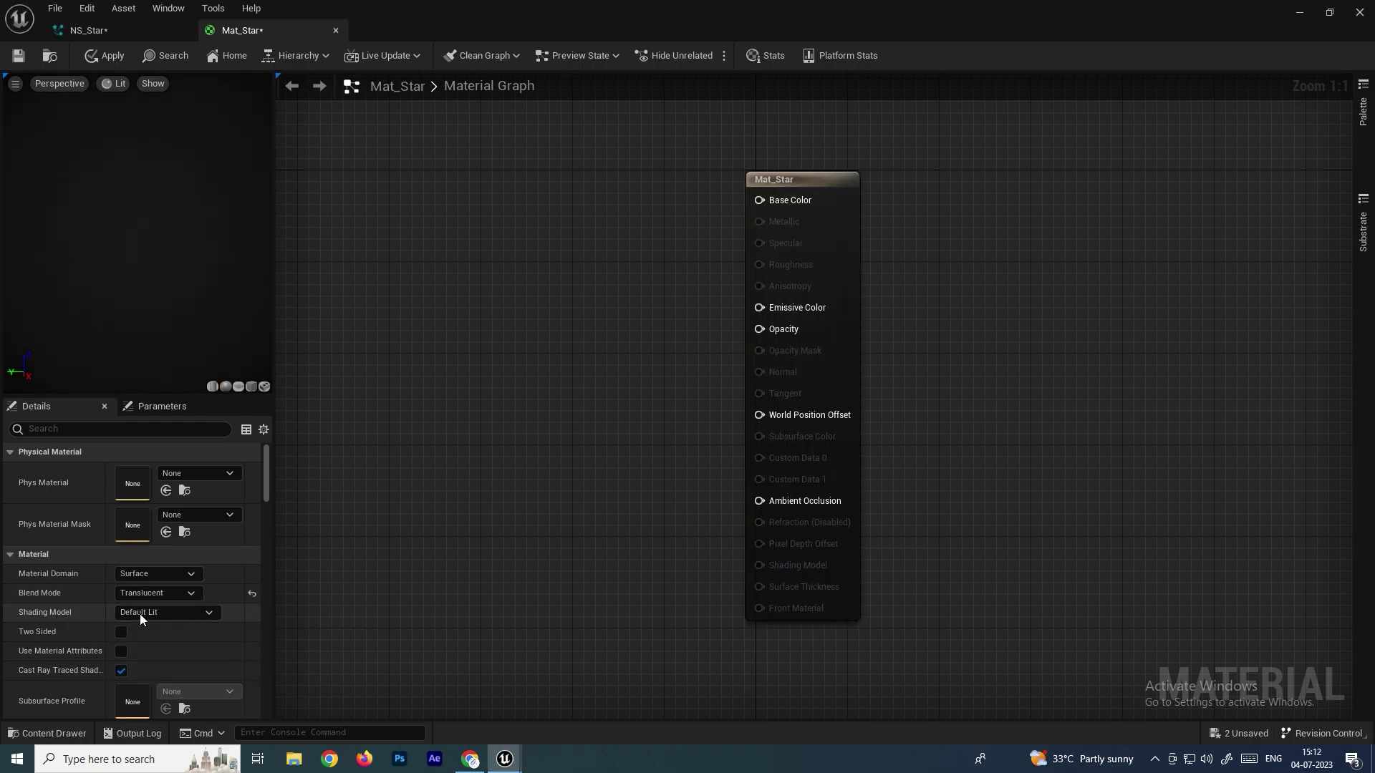
left_click(139, 613)
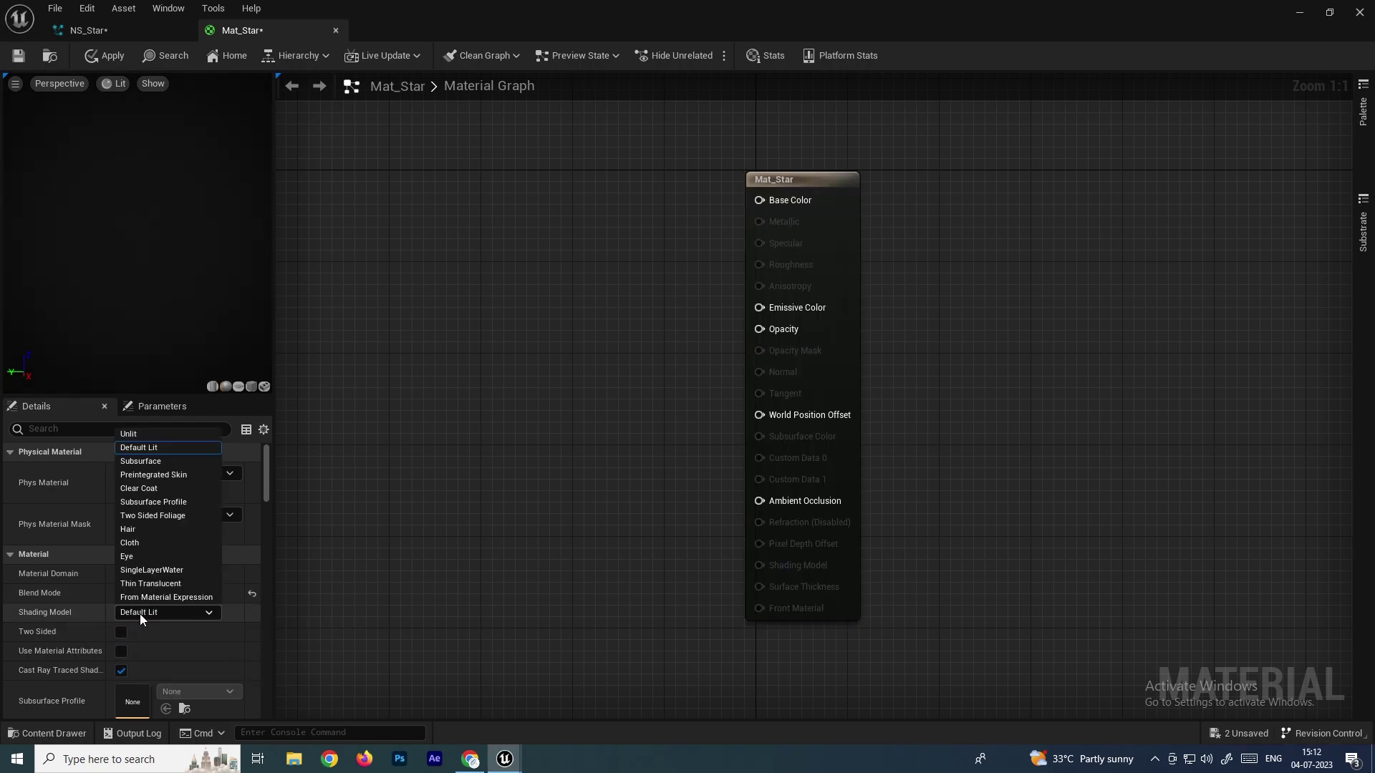
left_click(145, 436)
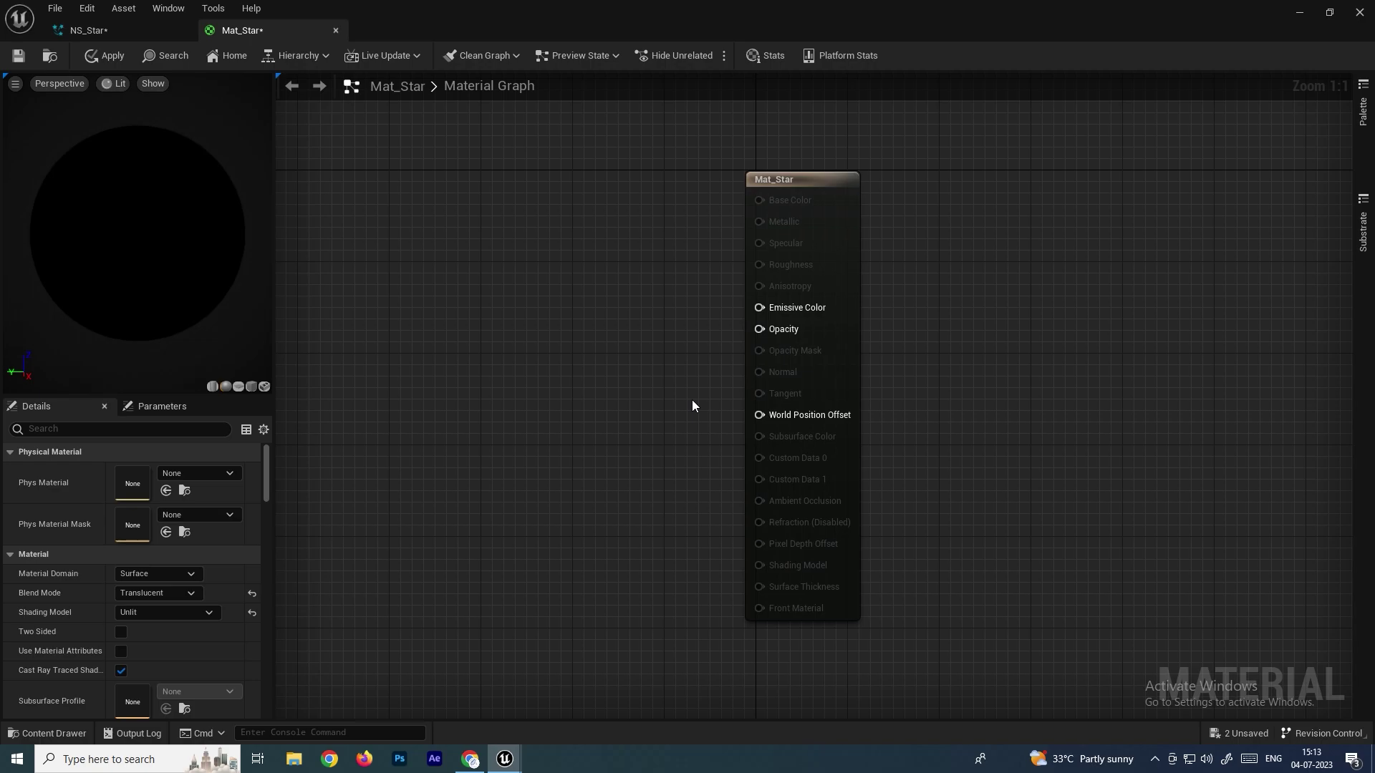
left_click(1299, 13)
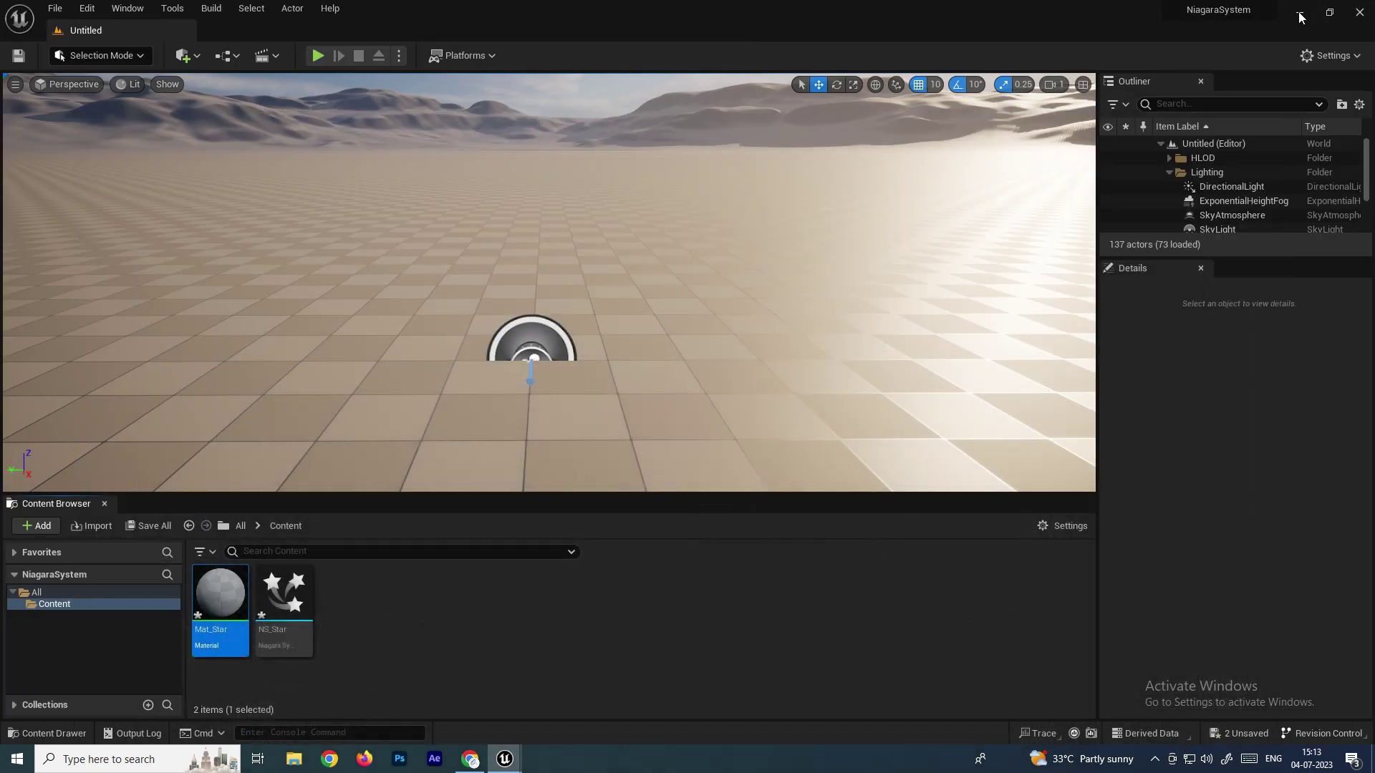
left_click(444, 647)
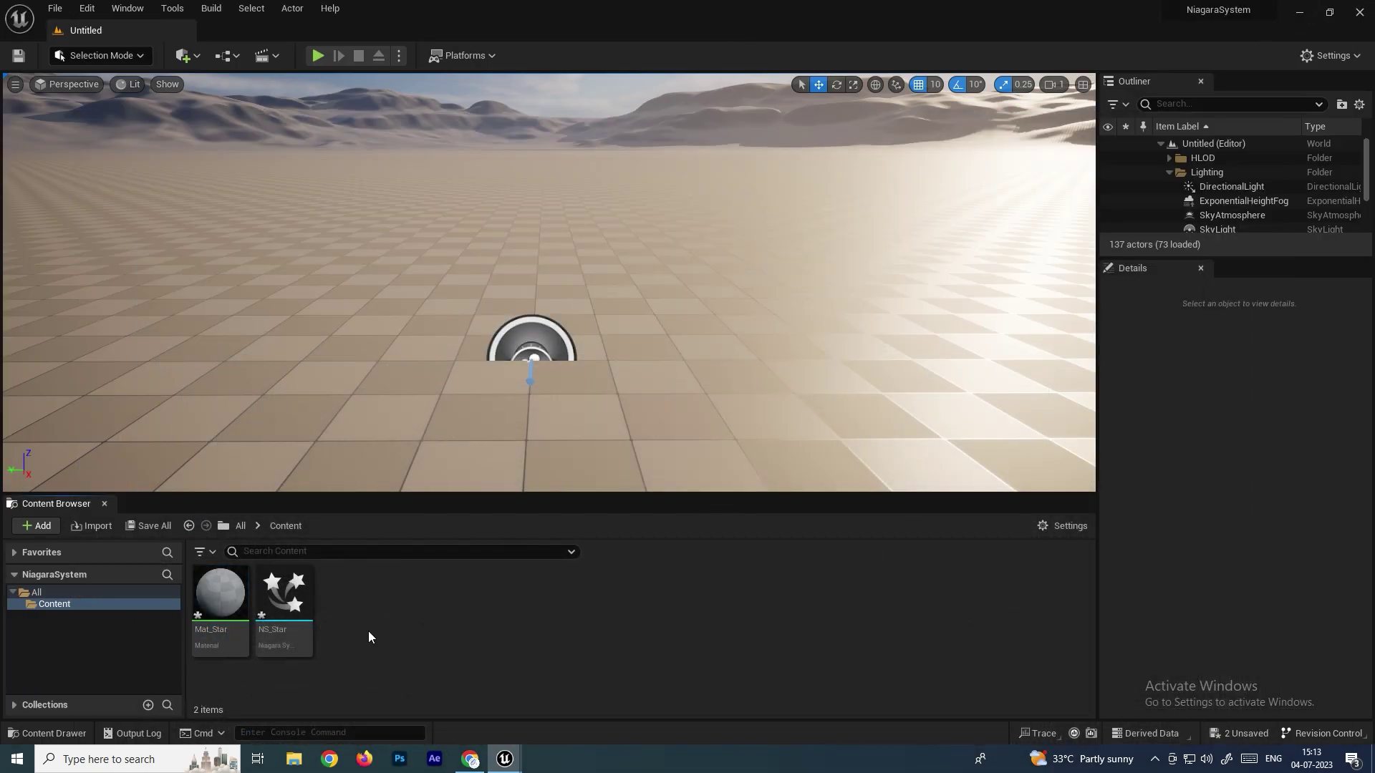
Import the Star image from the Source Files folder into the Content folder as a texture.
left_click(294, 759)
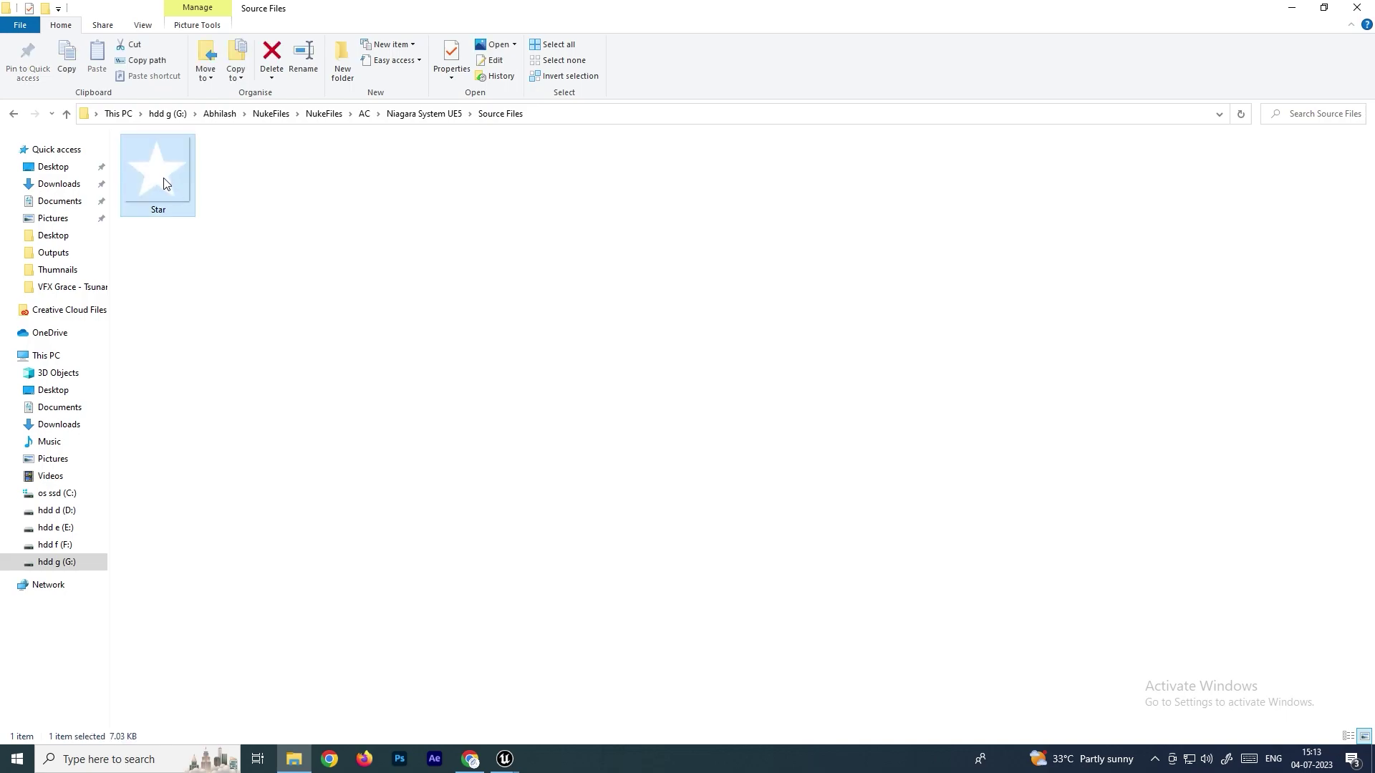
left_click_drag(515, 763, 398, 613)
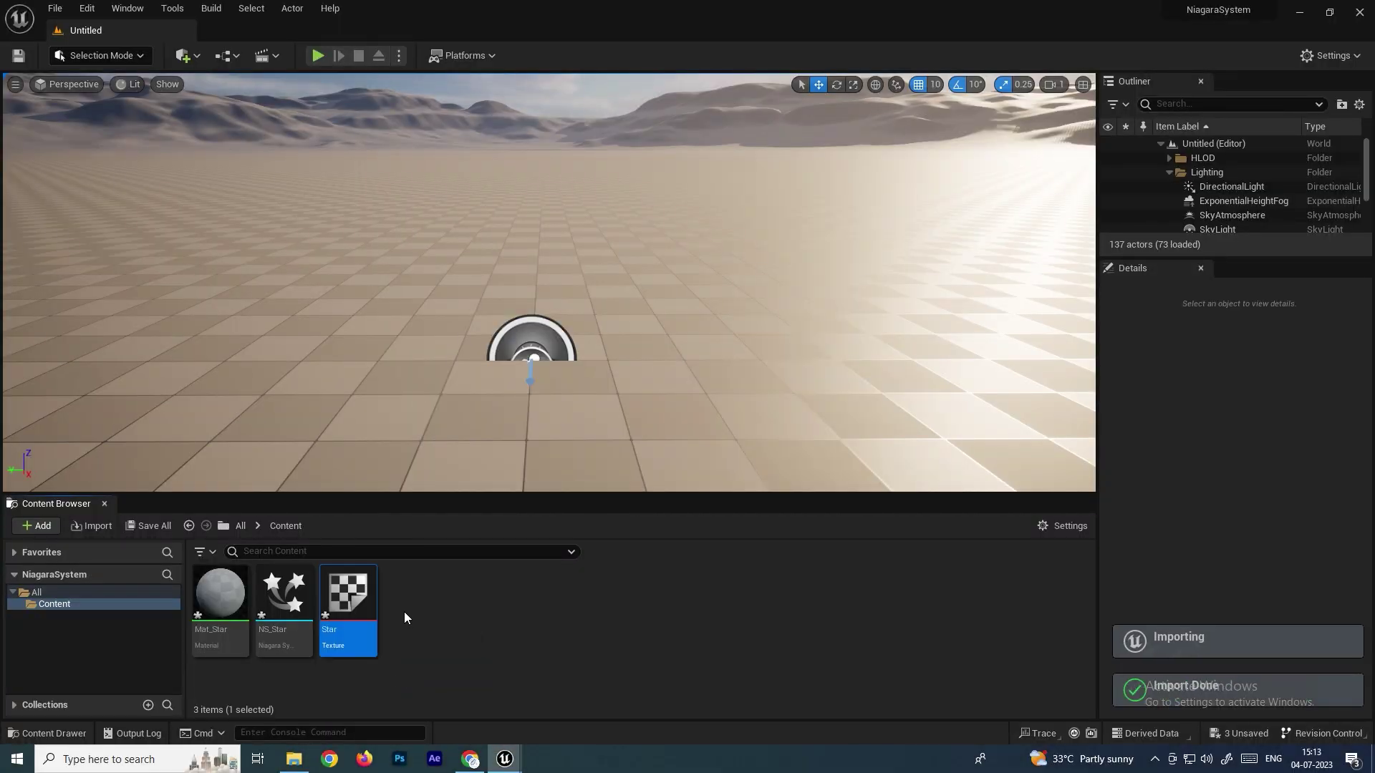
Inspect the 256x256 Star texture, then close the asset editor windows.
double_click(362, 595)
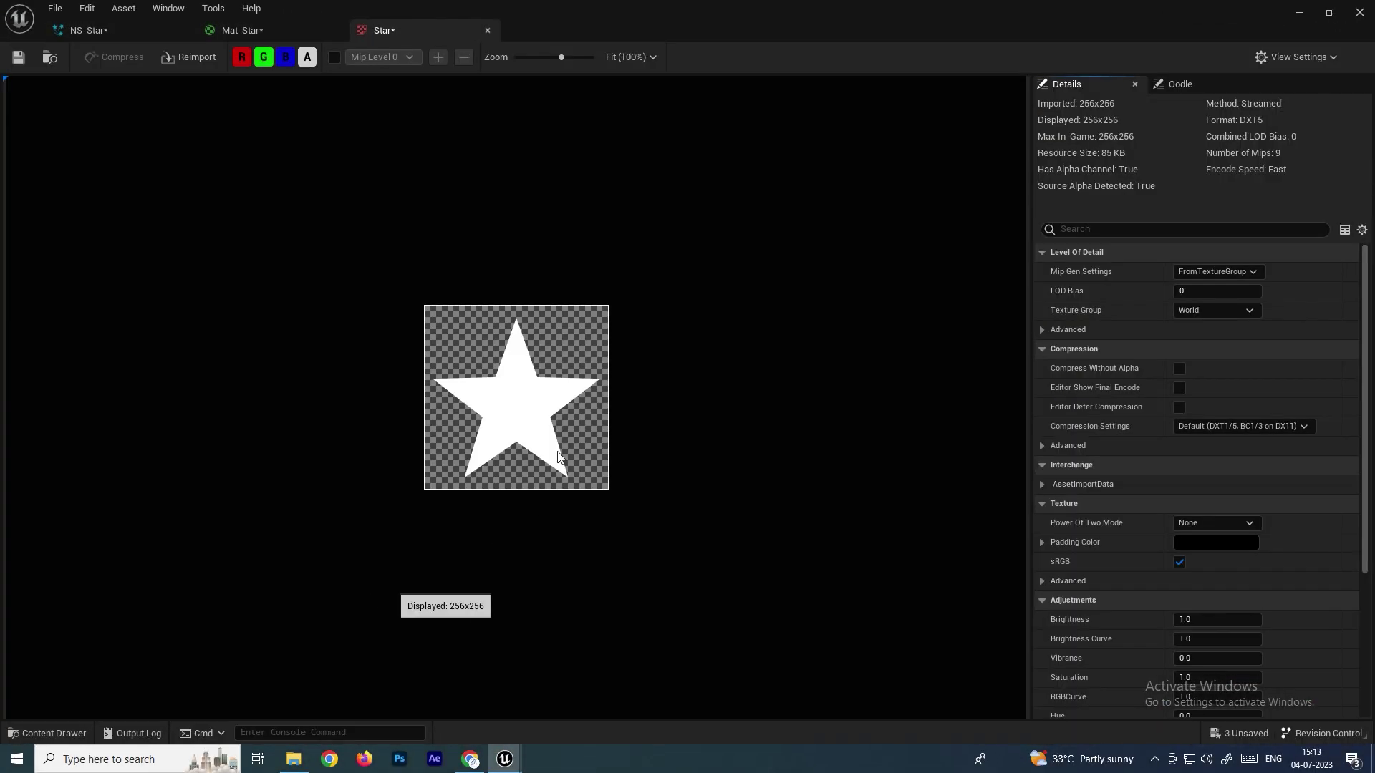
scroll(528, 405, "up", 2)
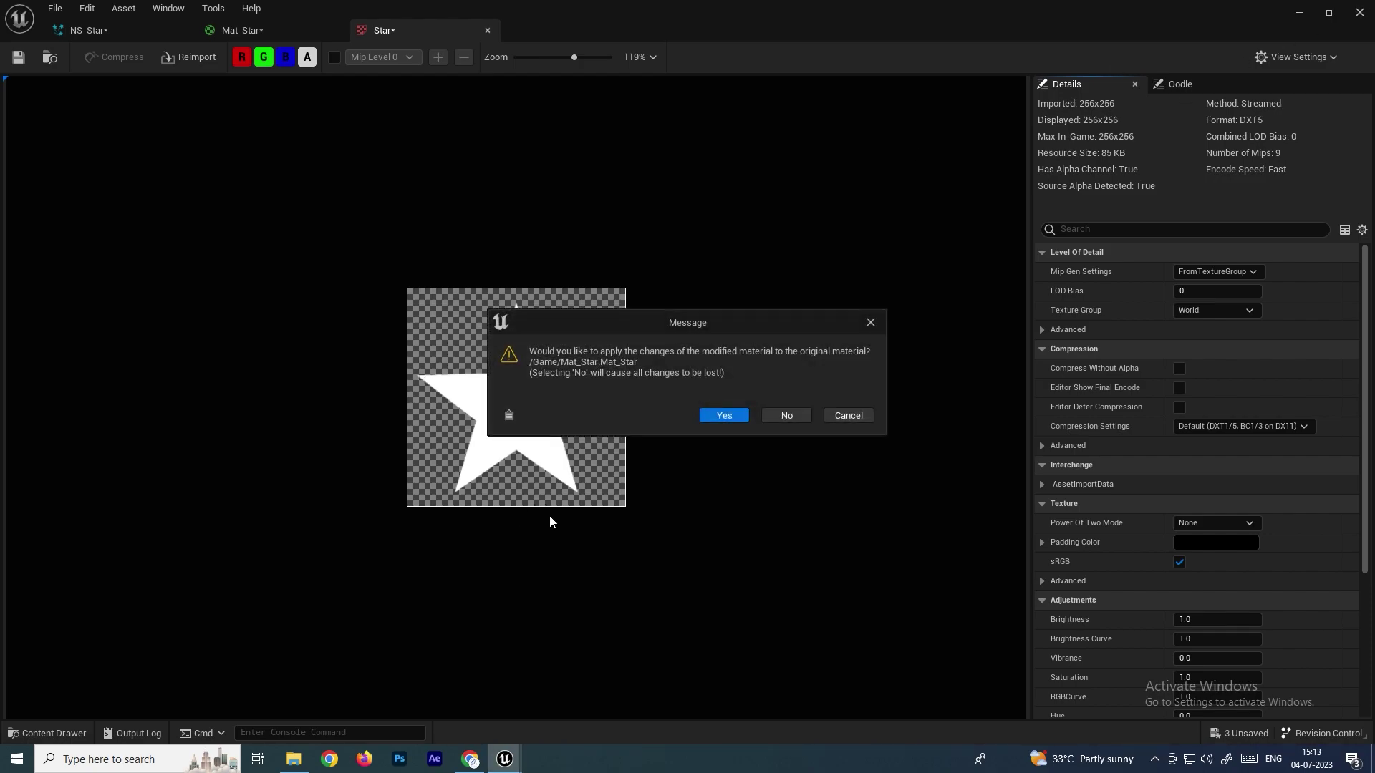
left_click(713, 401)
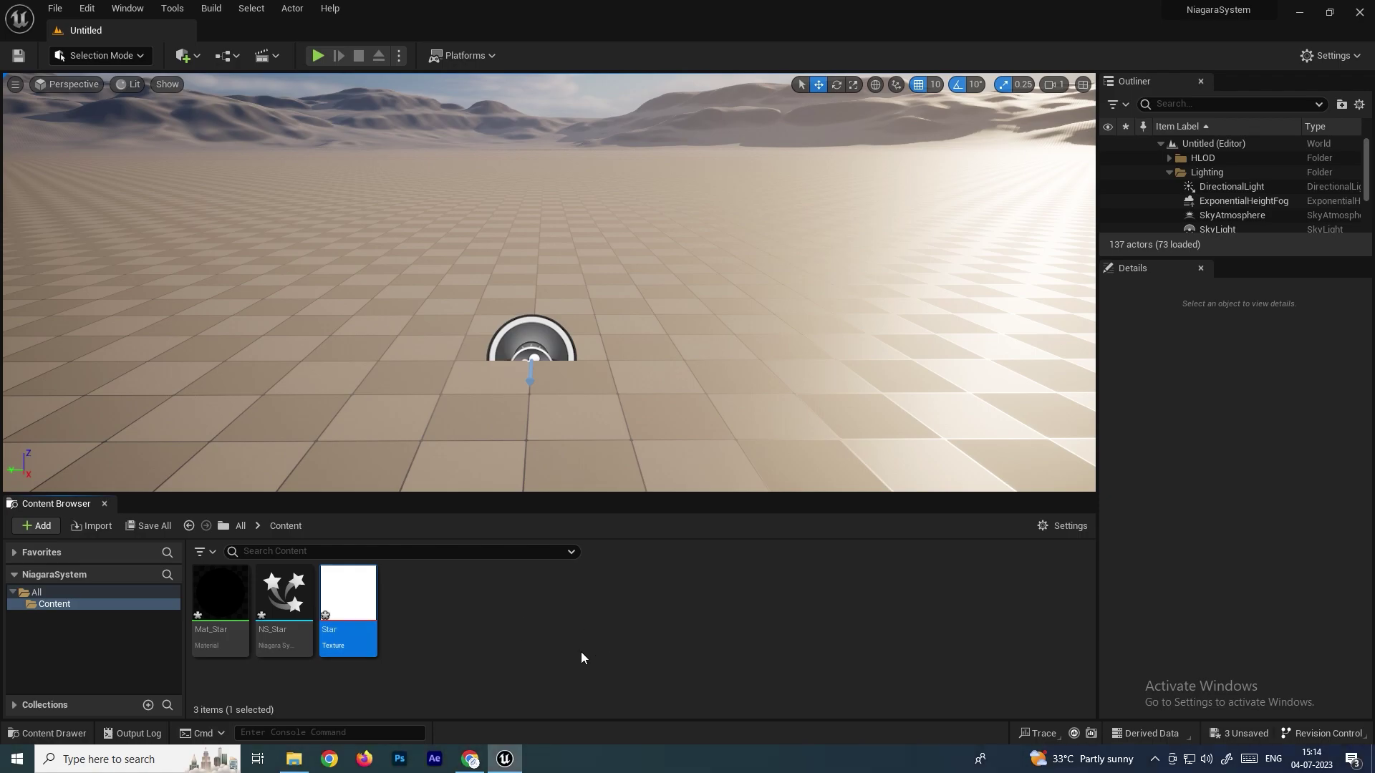
Add the Star texture to Mat_Star, wiring RGB to Emissive Color and alpha to Opacity.
double_click(228, 600)
left_click_drag(627, 21, 915, 178)
left_click_drag(886, 427, 888, 430)
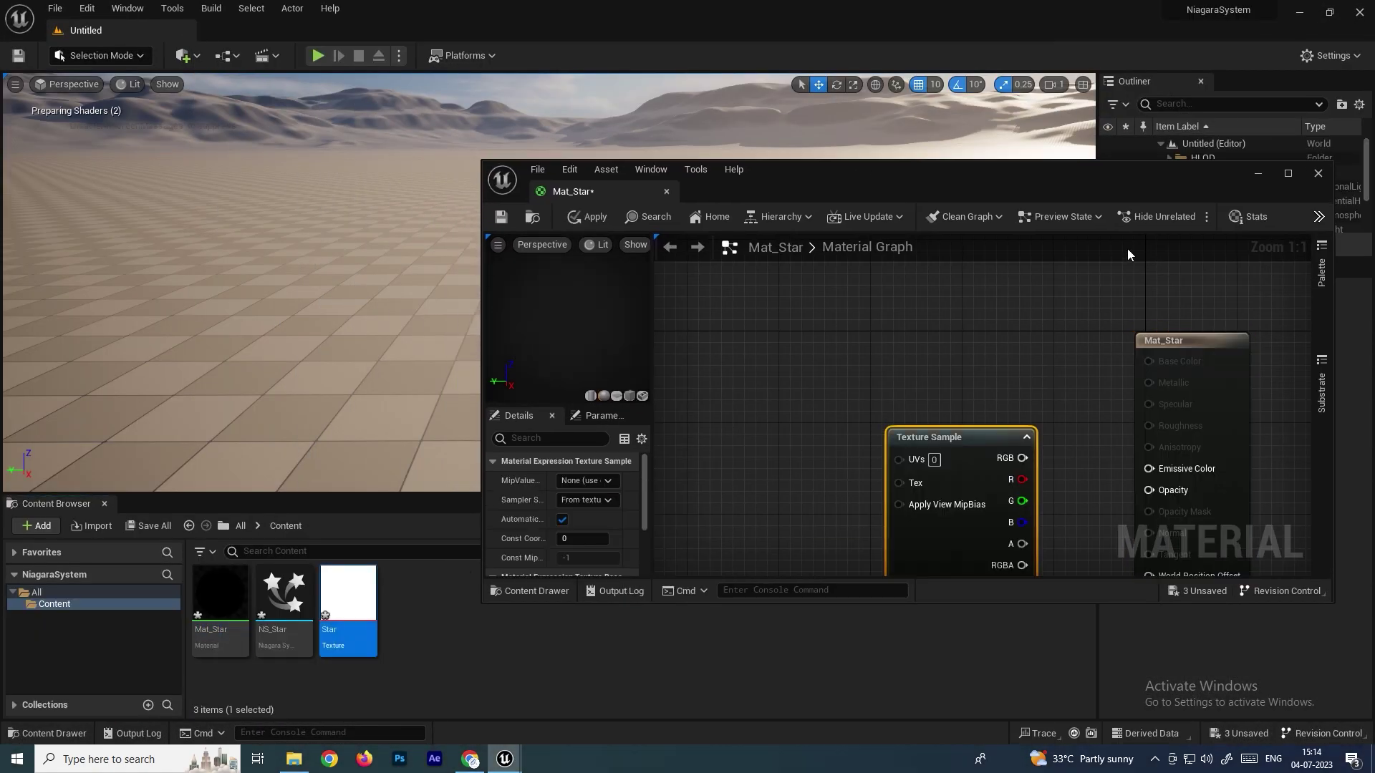
left_click(1287, 173)
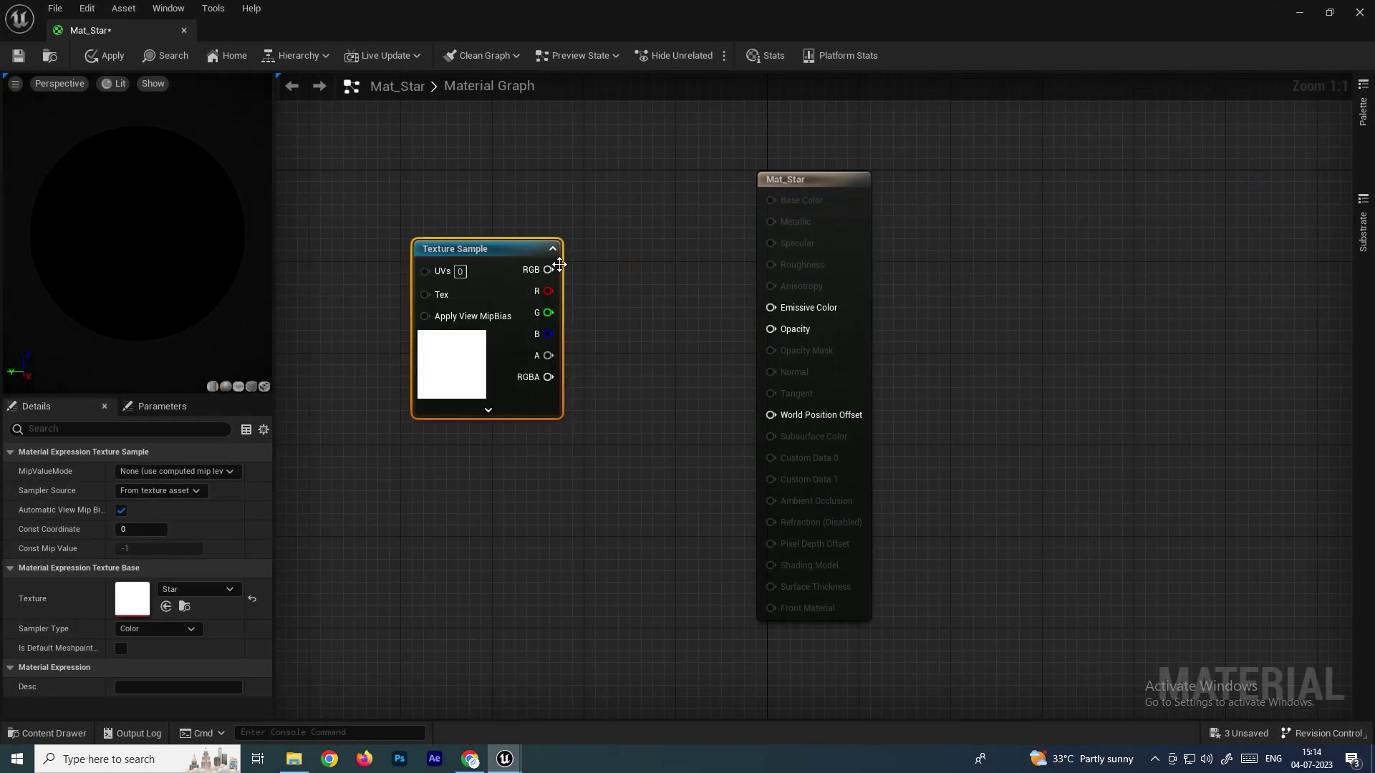
left_click_drag(548, 269, 718, 311)
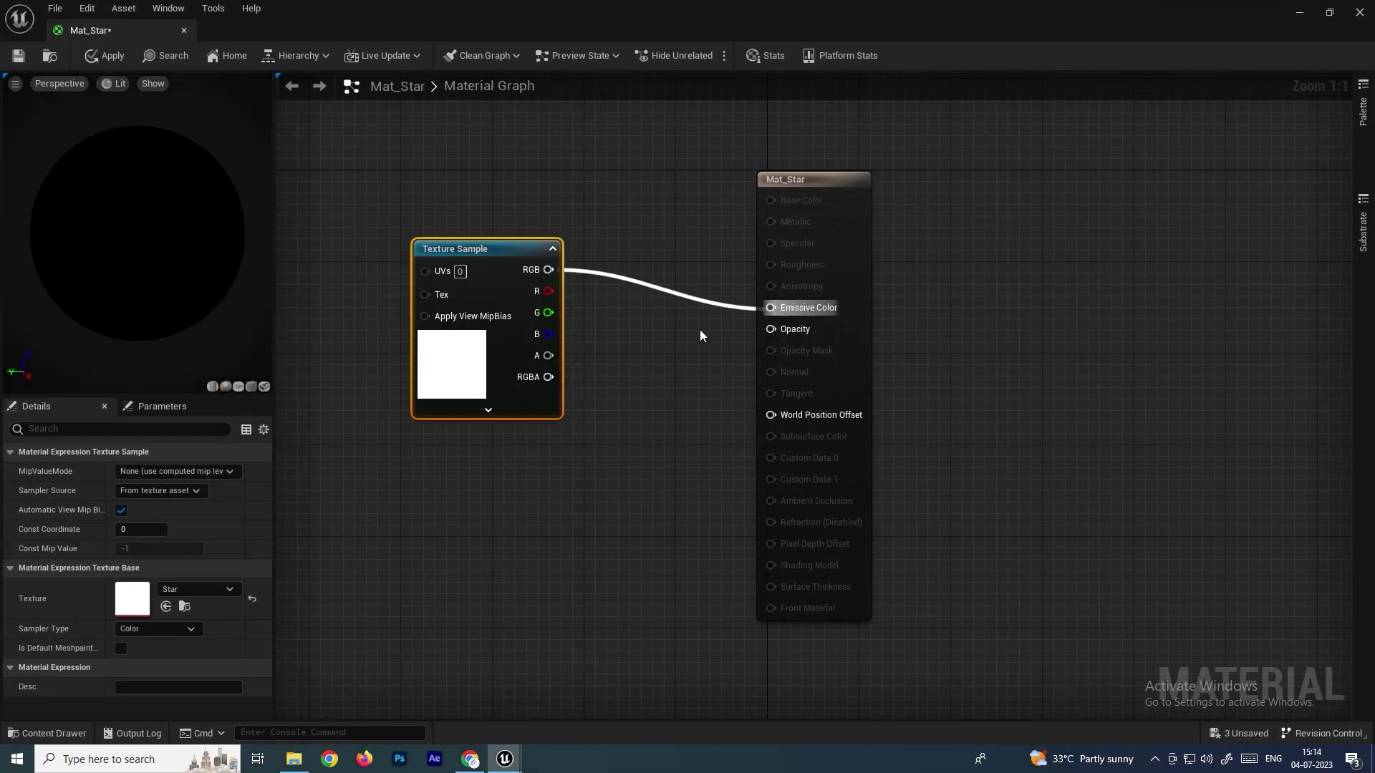
left_click_drag(763, 332, 768, 332)
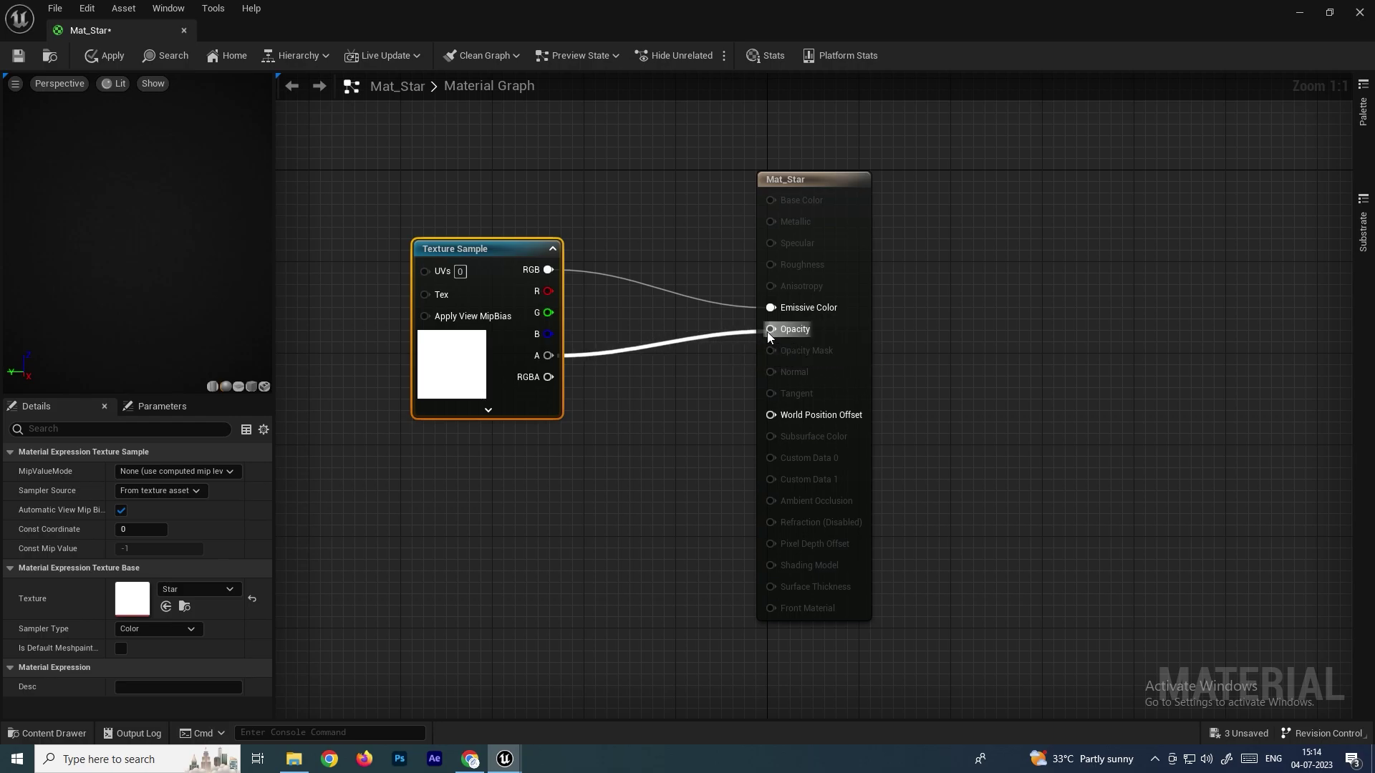
Preview Mat_Star on a camera-facing plane and save the material.
mouse_move(123, 250)
left_mouse_down()
mouse_move(89, 236)
mouse_move(123, 251)
left_mouse_up()
left_click_drag(137, 236, 193, 236)
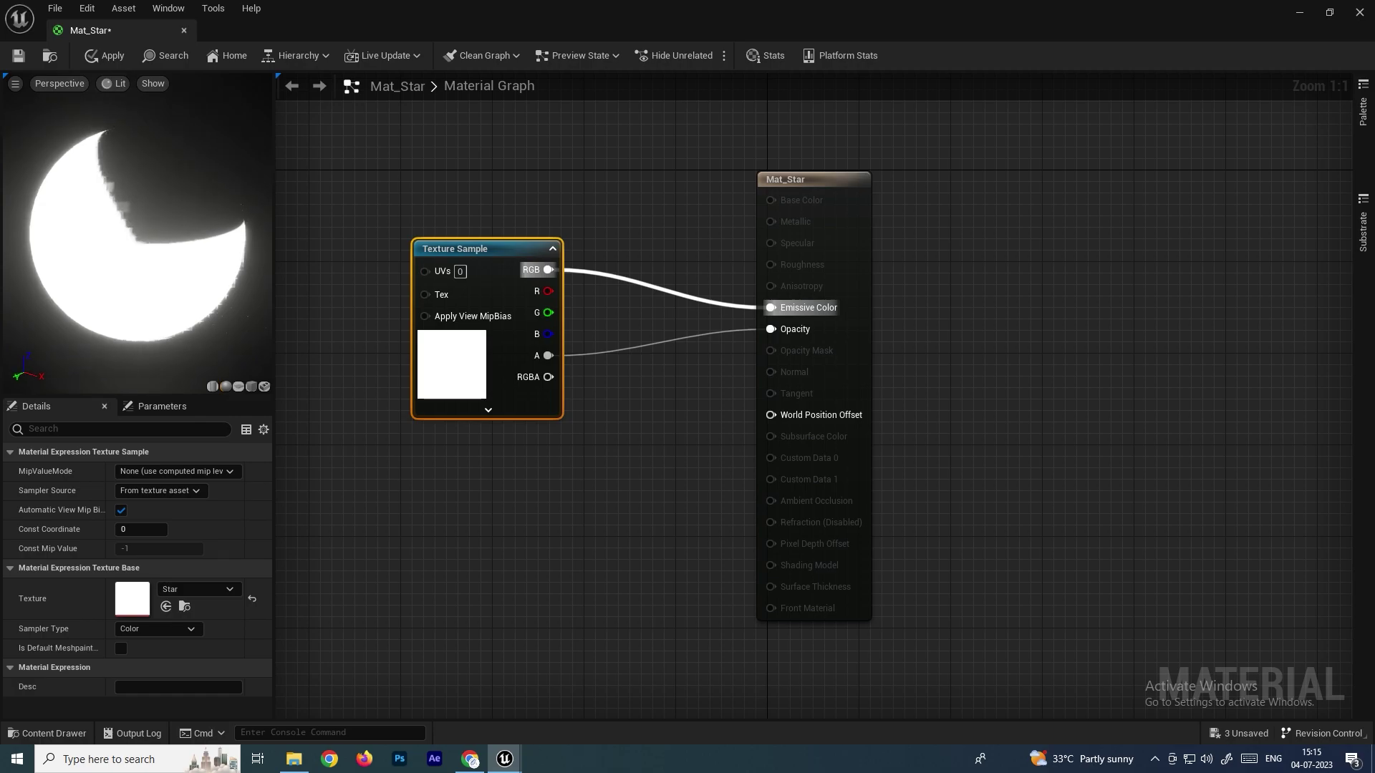
left_click(239, 387)
left_click_drag(172, 270, 203, 271)
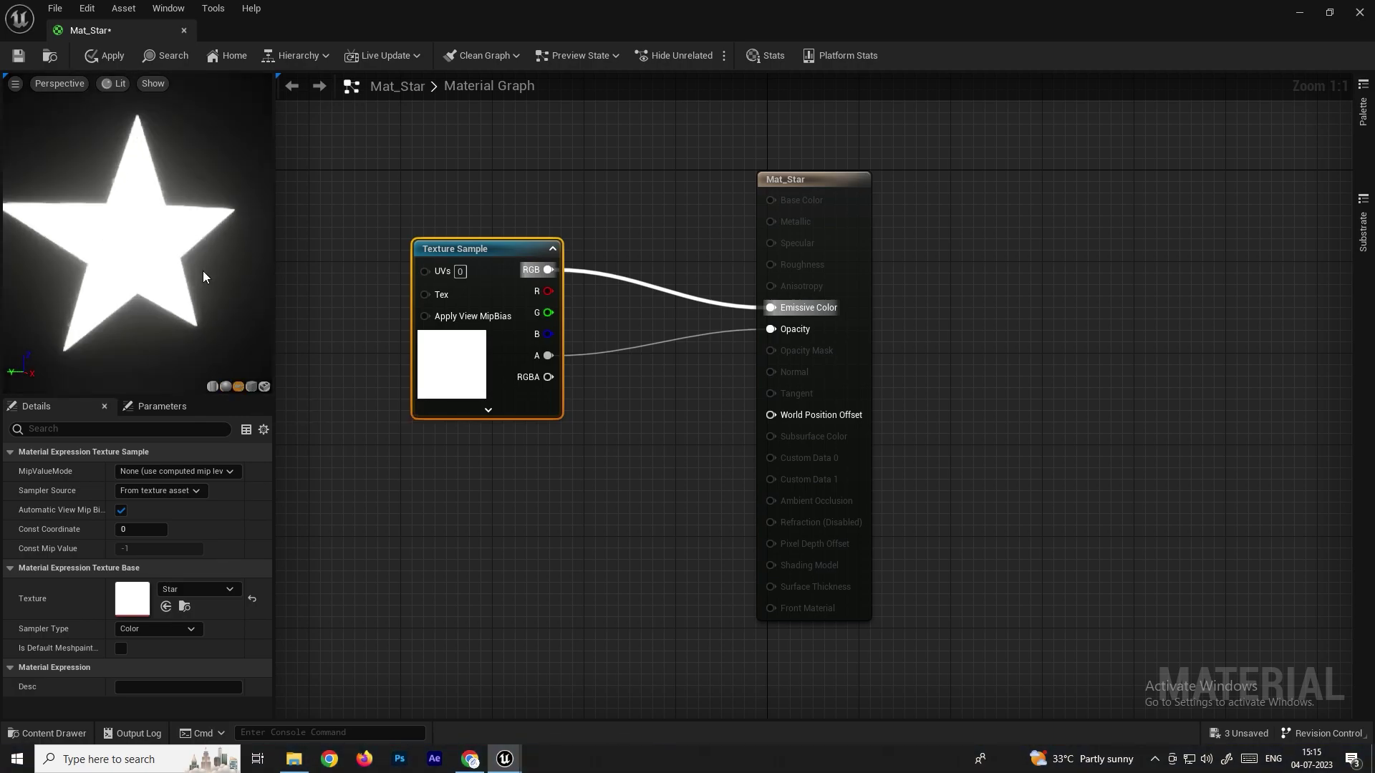
left_click(18, 62)
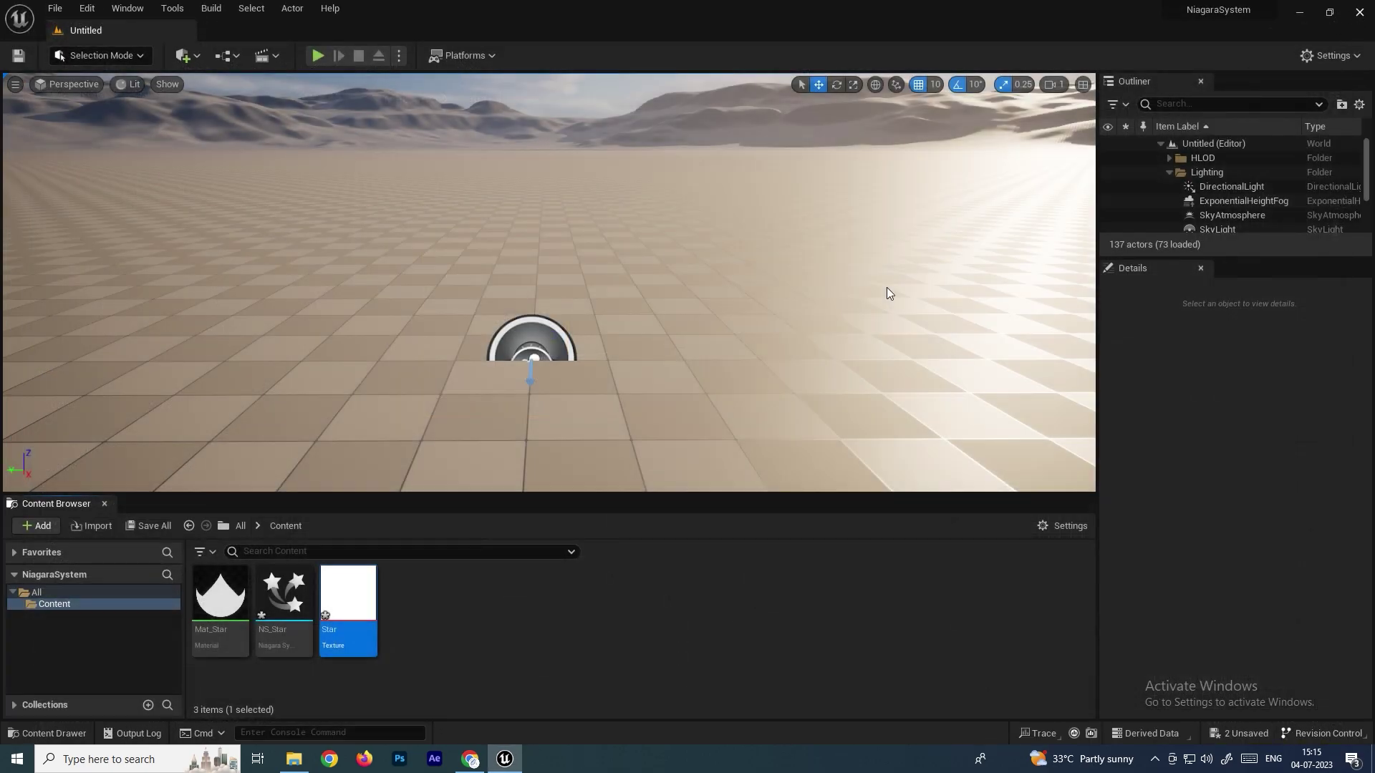
Set the NS_Star Sprite Renderer material to Mat_Star, found by searching 'star'.
double_click(273, 595)
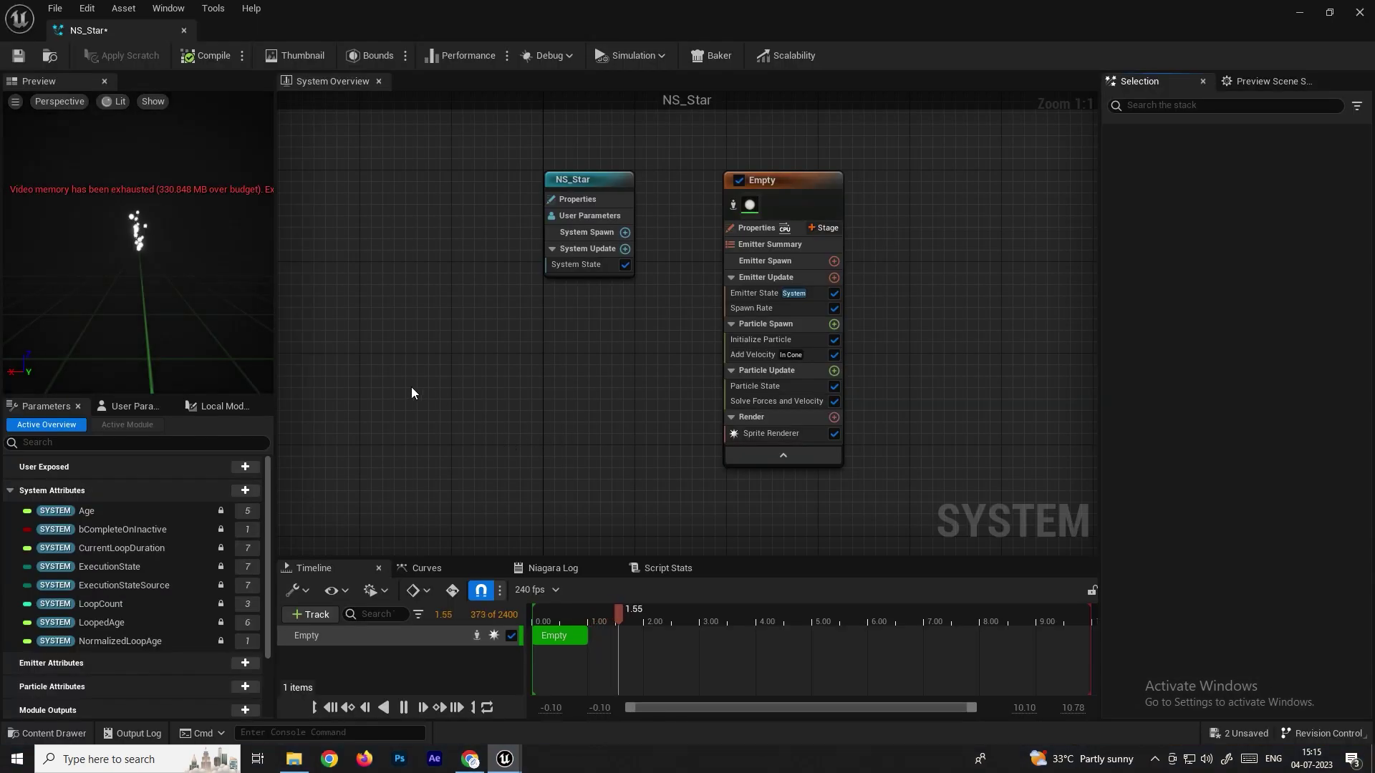
left_click_drag(767, 175, 738, 183)
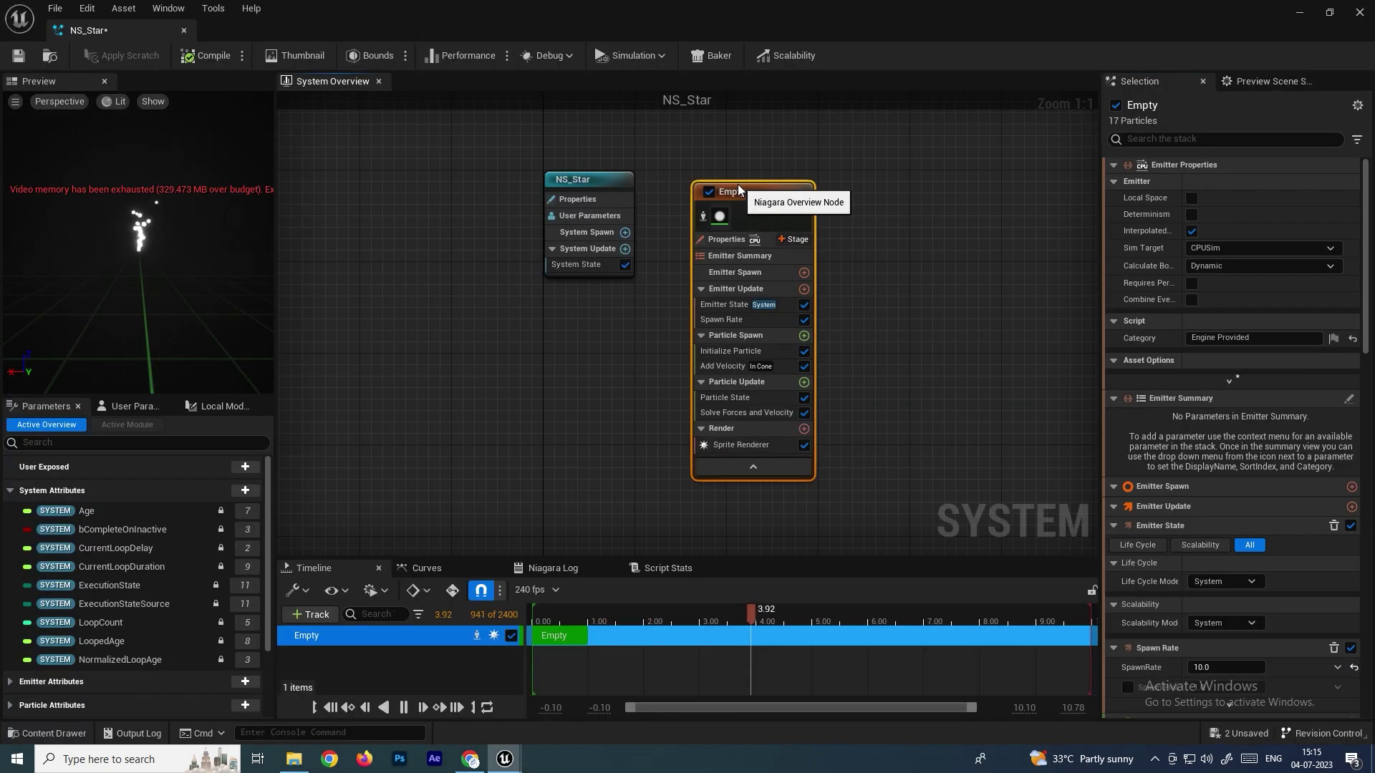
left_click(737, 446)
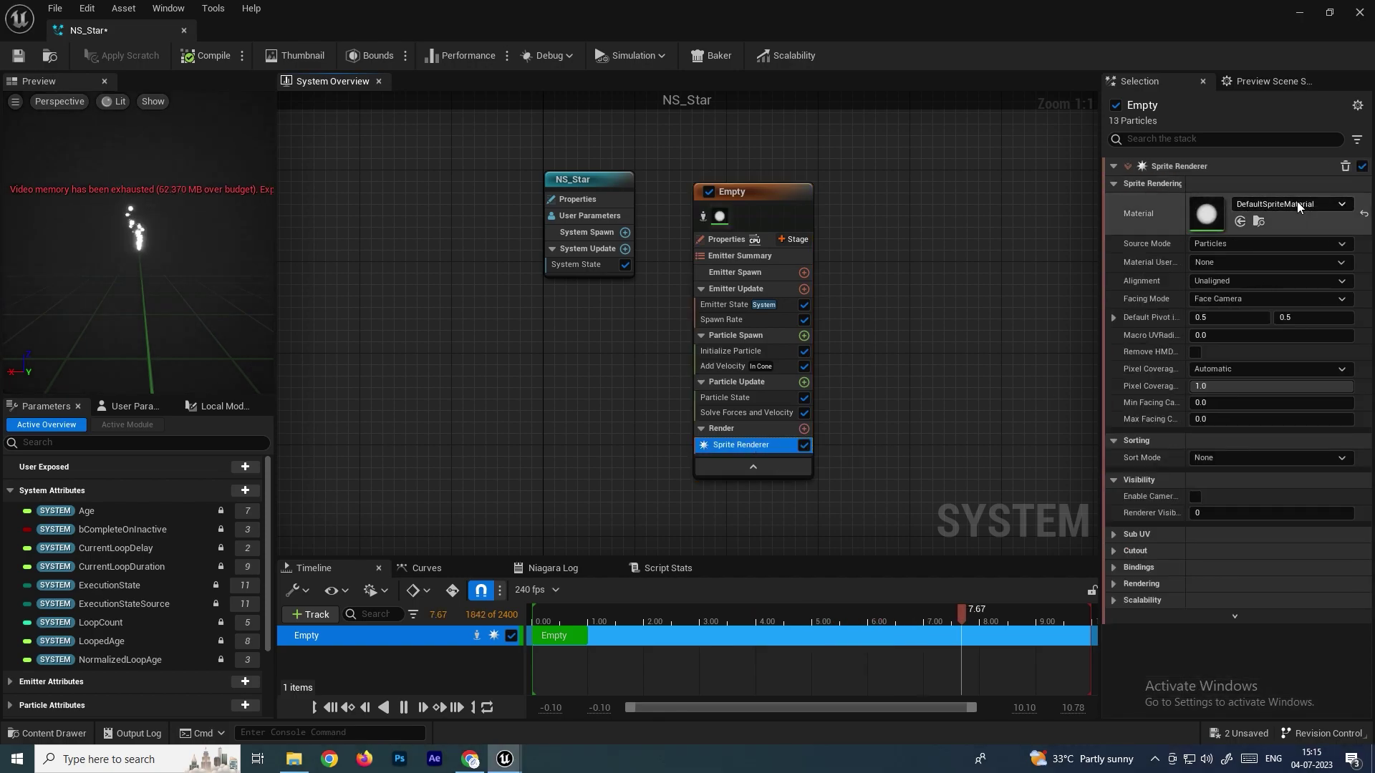
left_click(1296, 201)
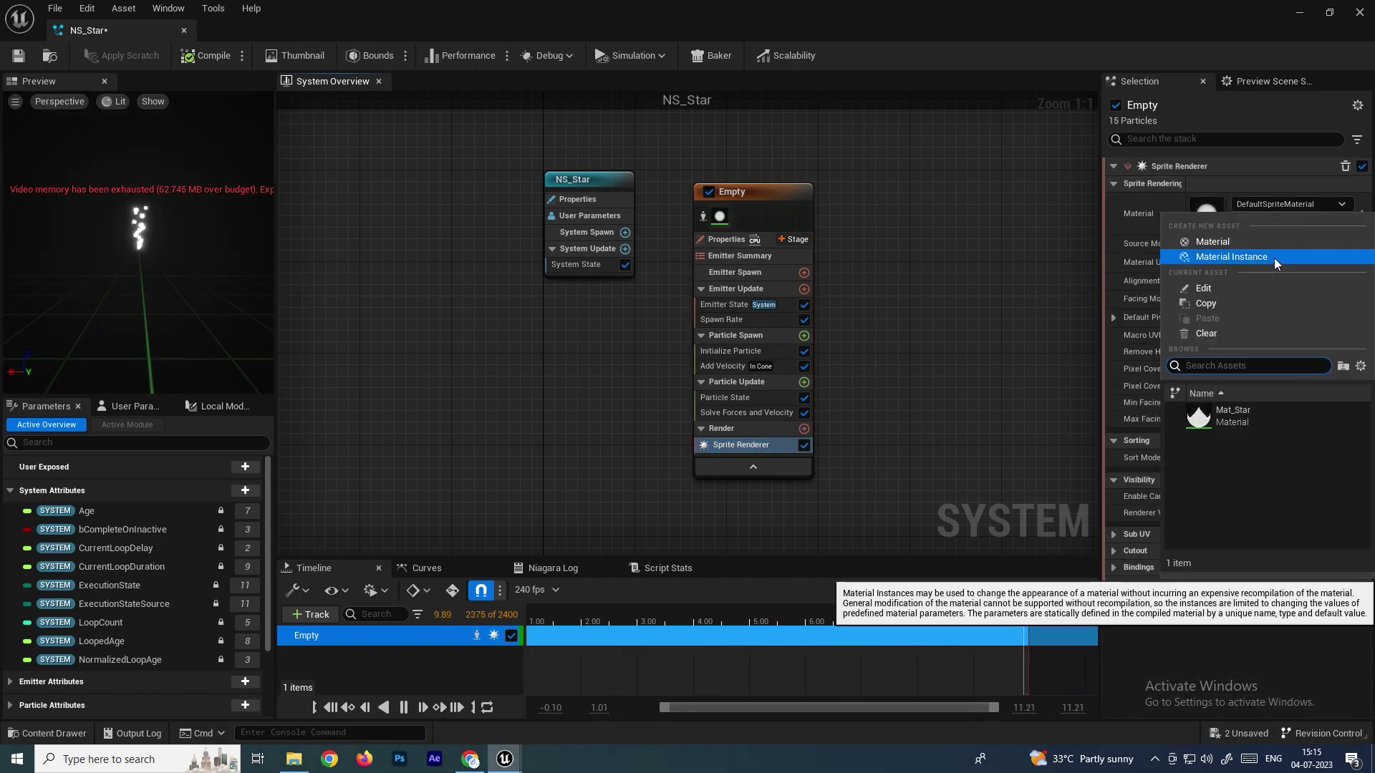
type("star")
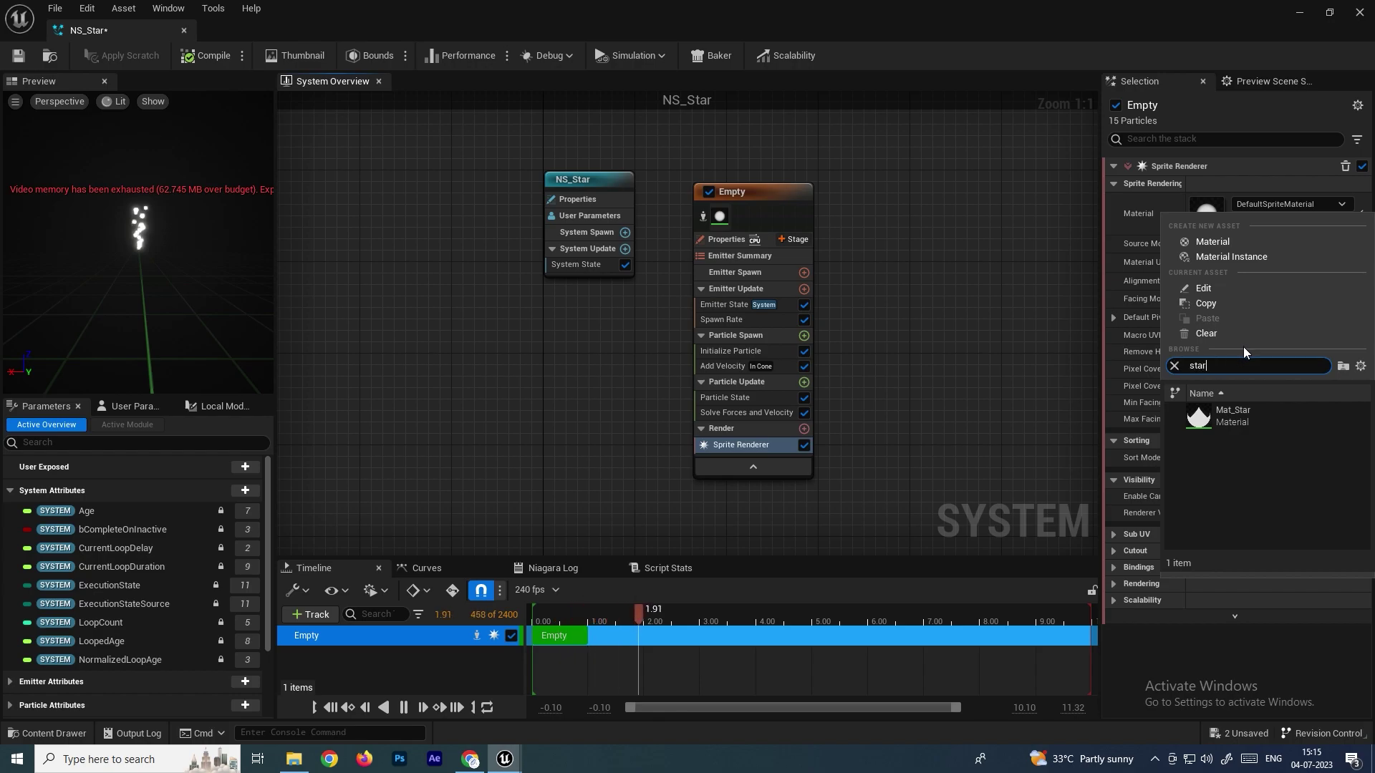
left_click(1250, 414)
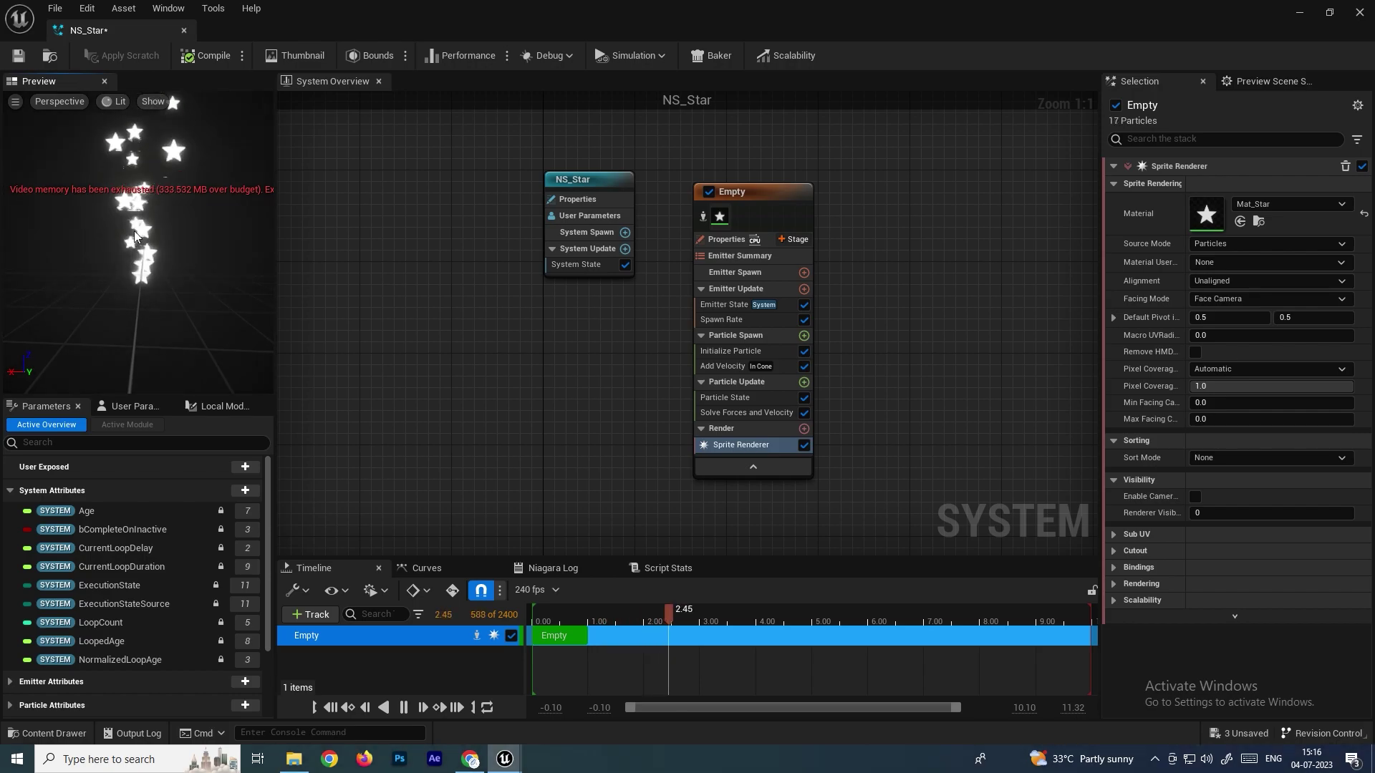
Add a Shape Location module to Particle Spawn.
left_click(737, 337)
left_click(805, 337)
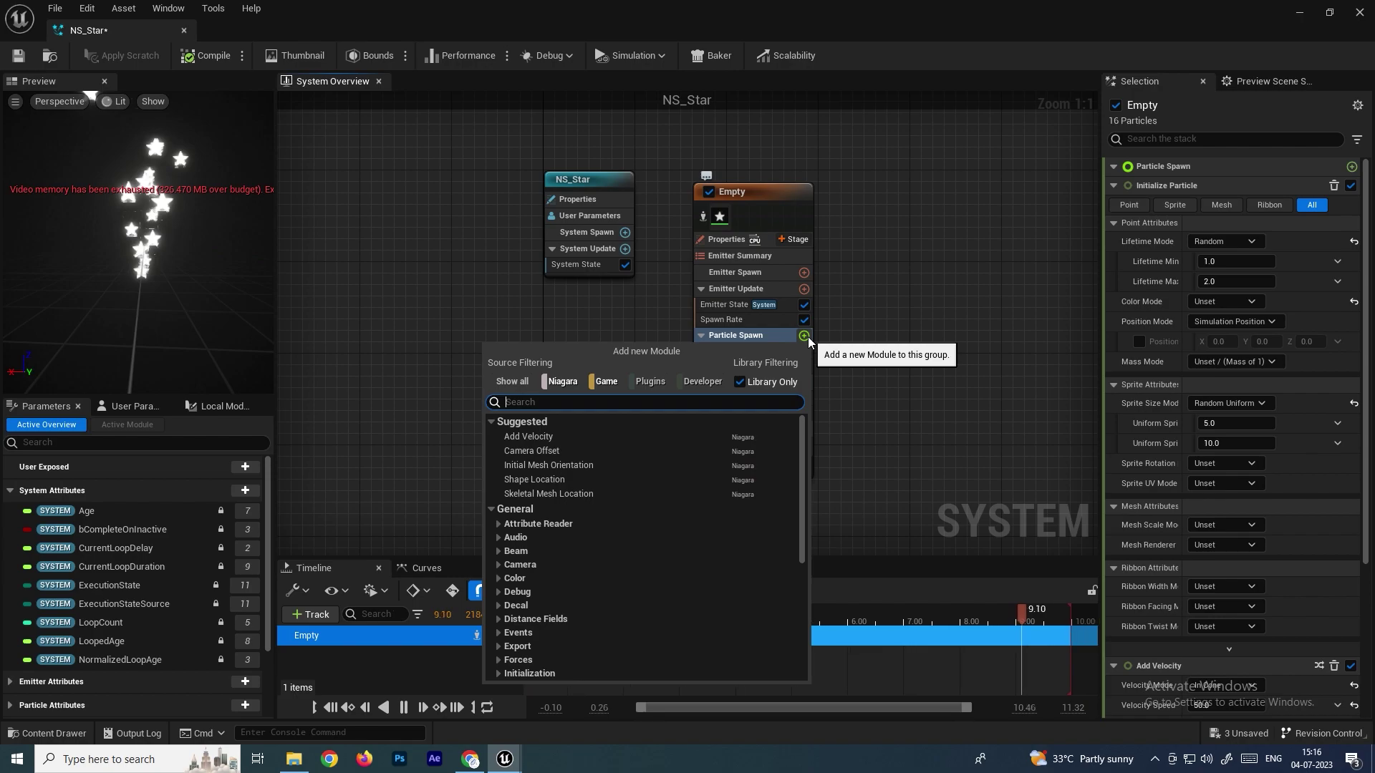
type("shap")
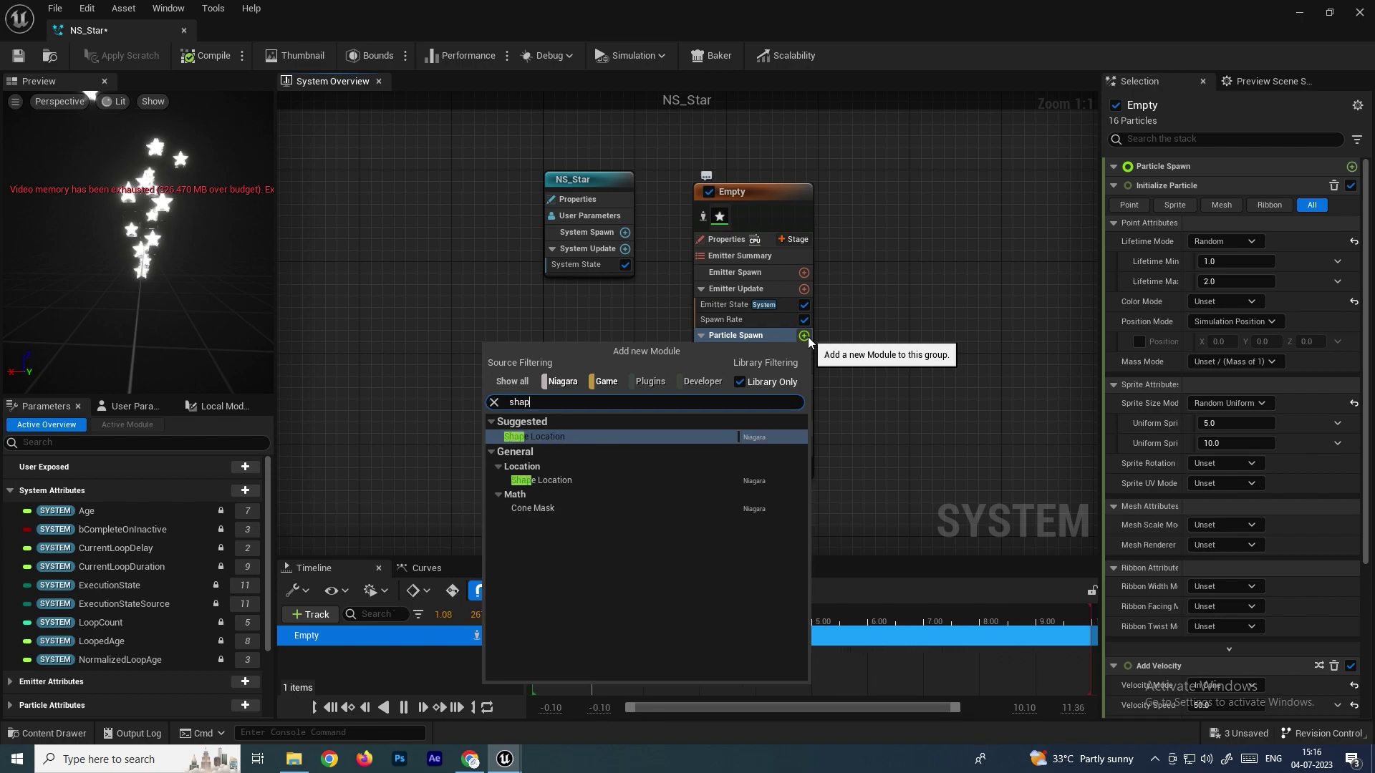
key("Escape")
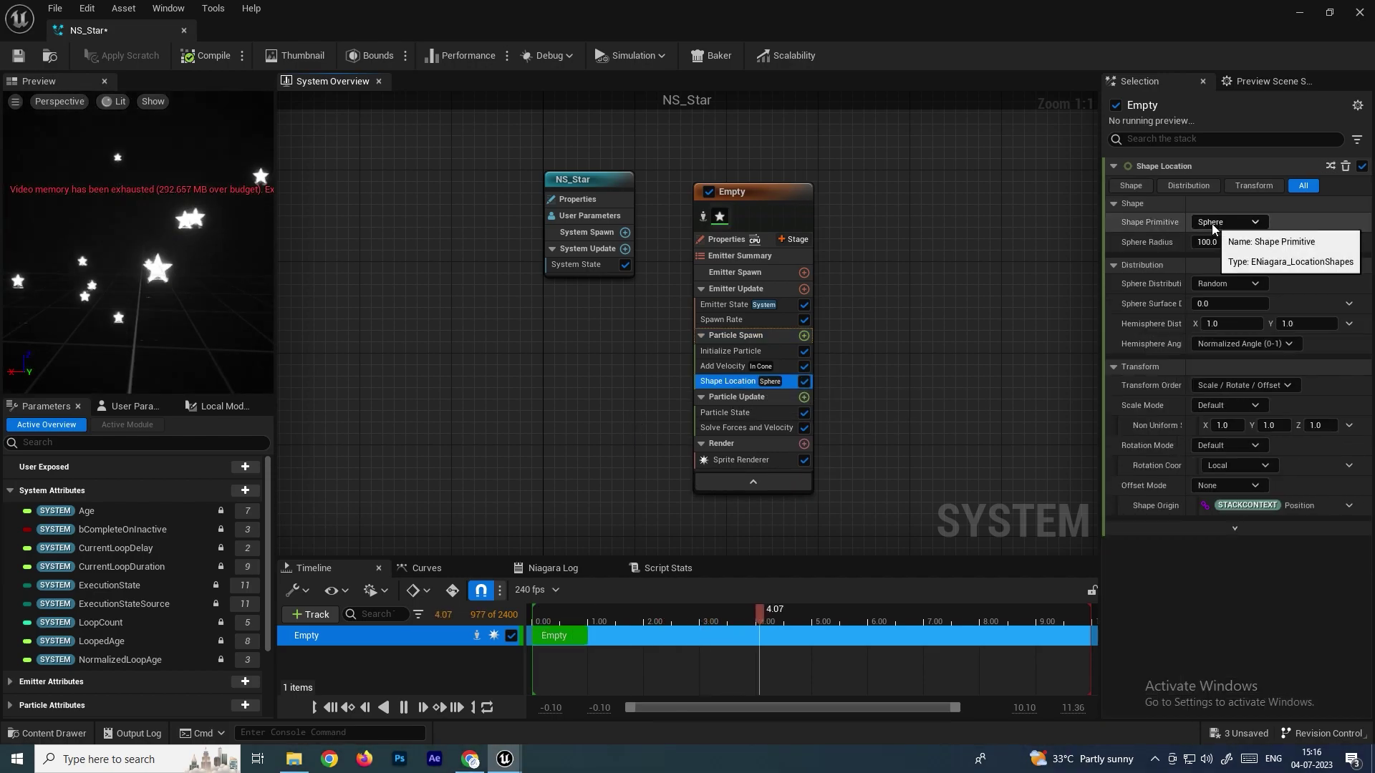
Set the spawn shape primitive to Sphere with a radius of 20.0.
left_click(1257, 223)
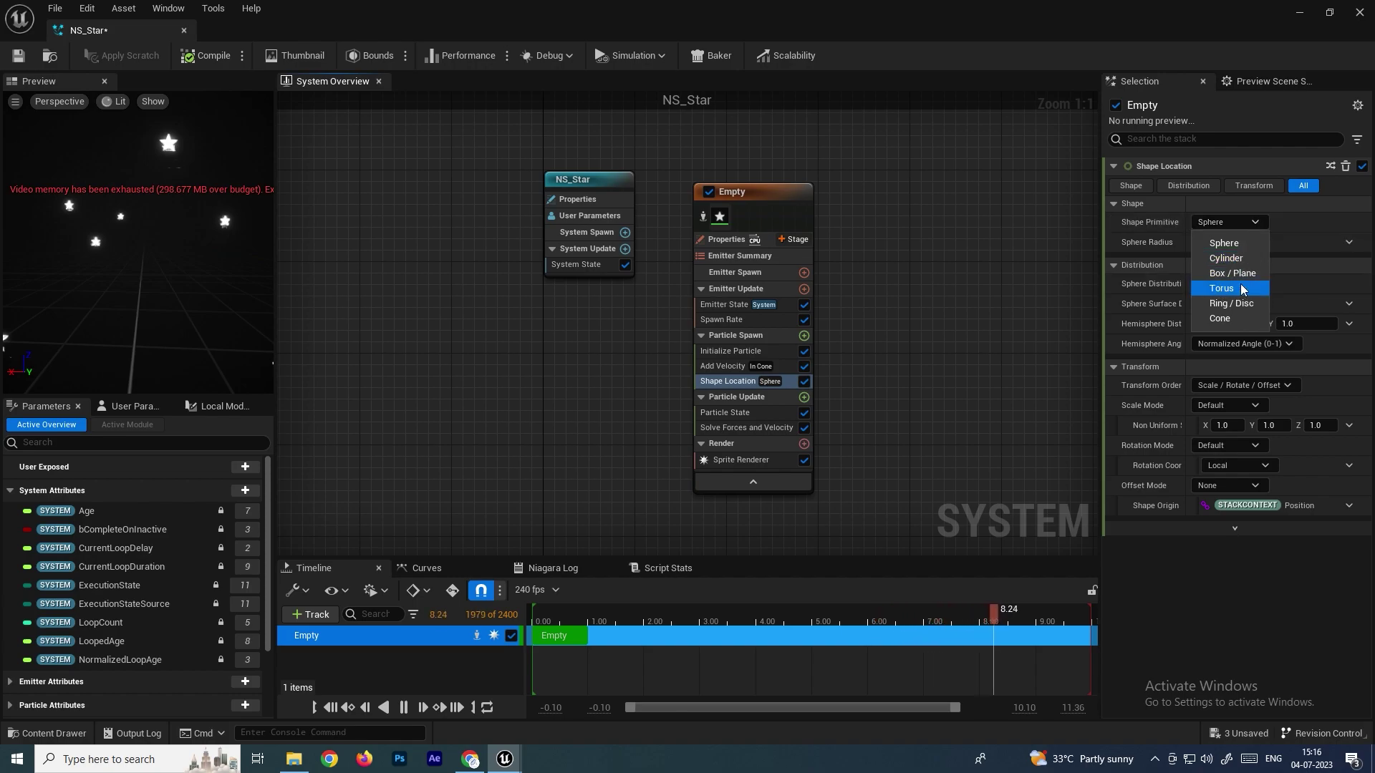
left_click(1154, 285)
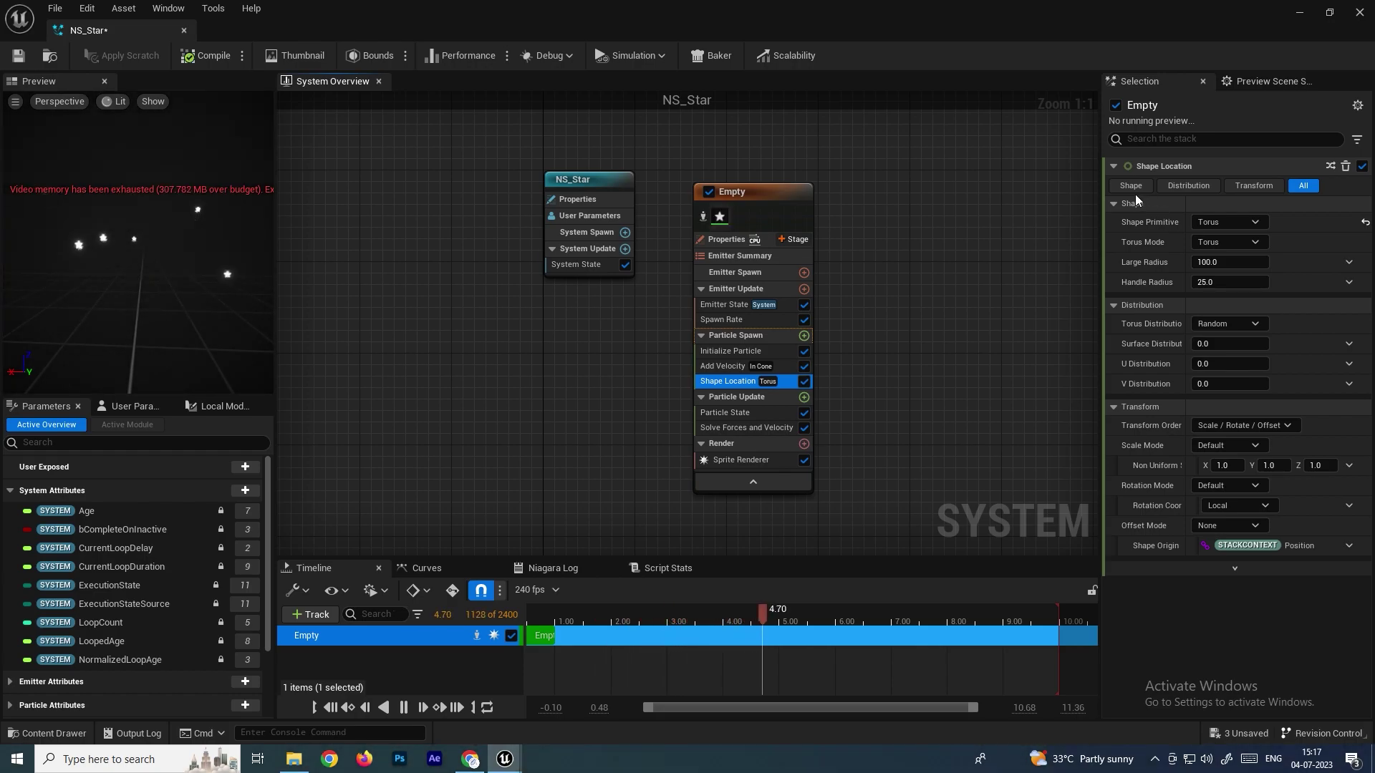
left_click(1210, 223)
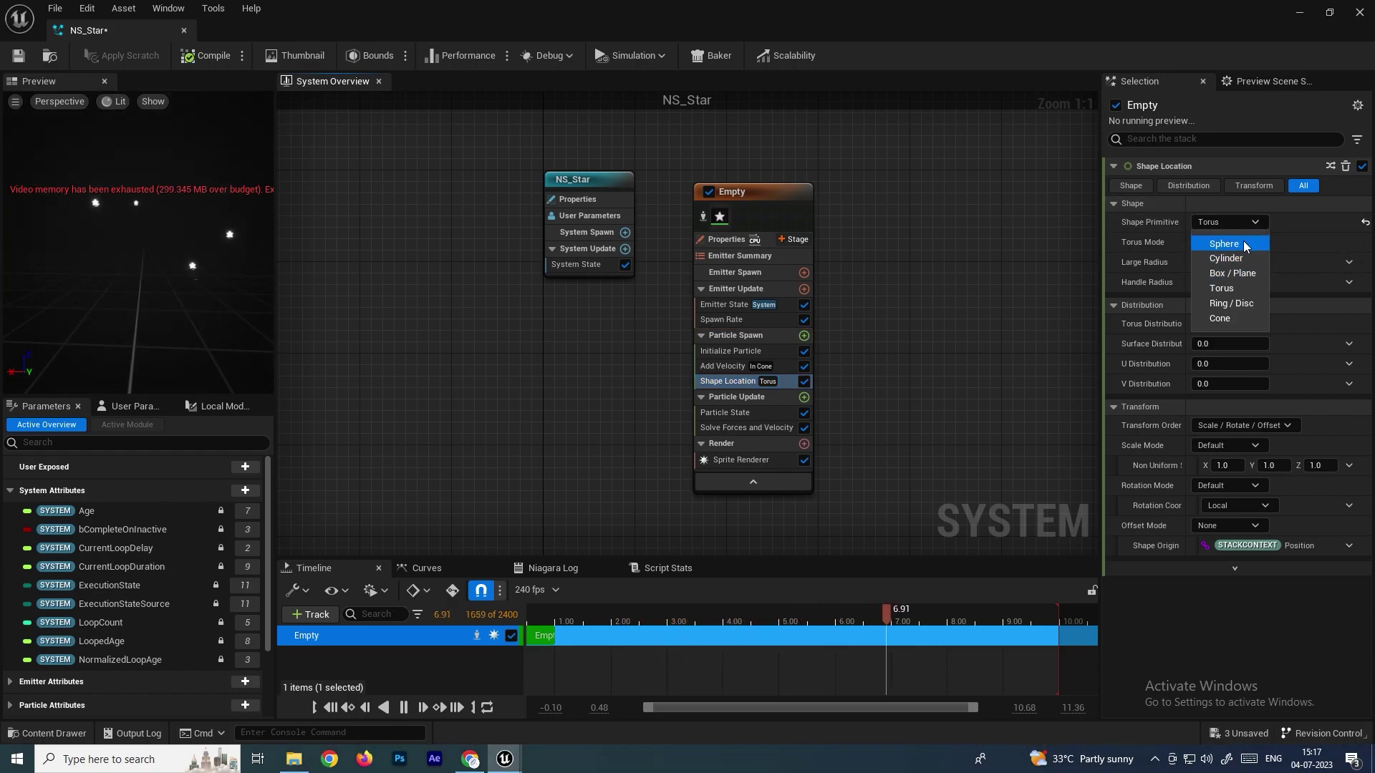
left_click(1244, 245)
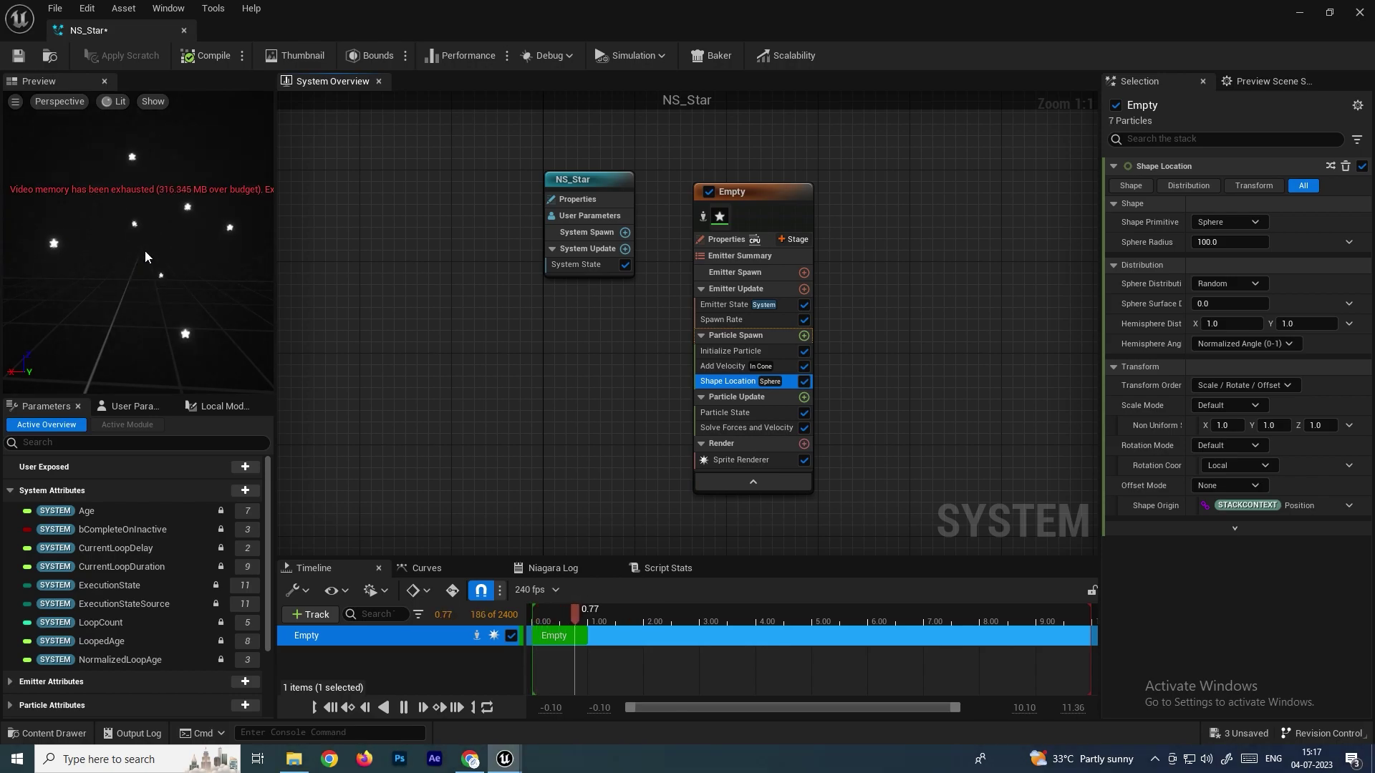
left_click(1223, 241)
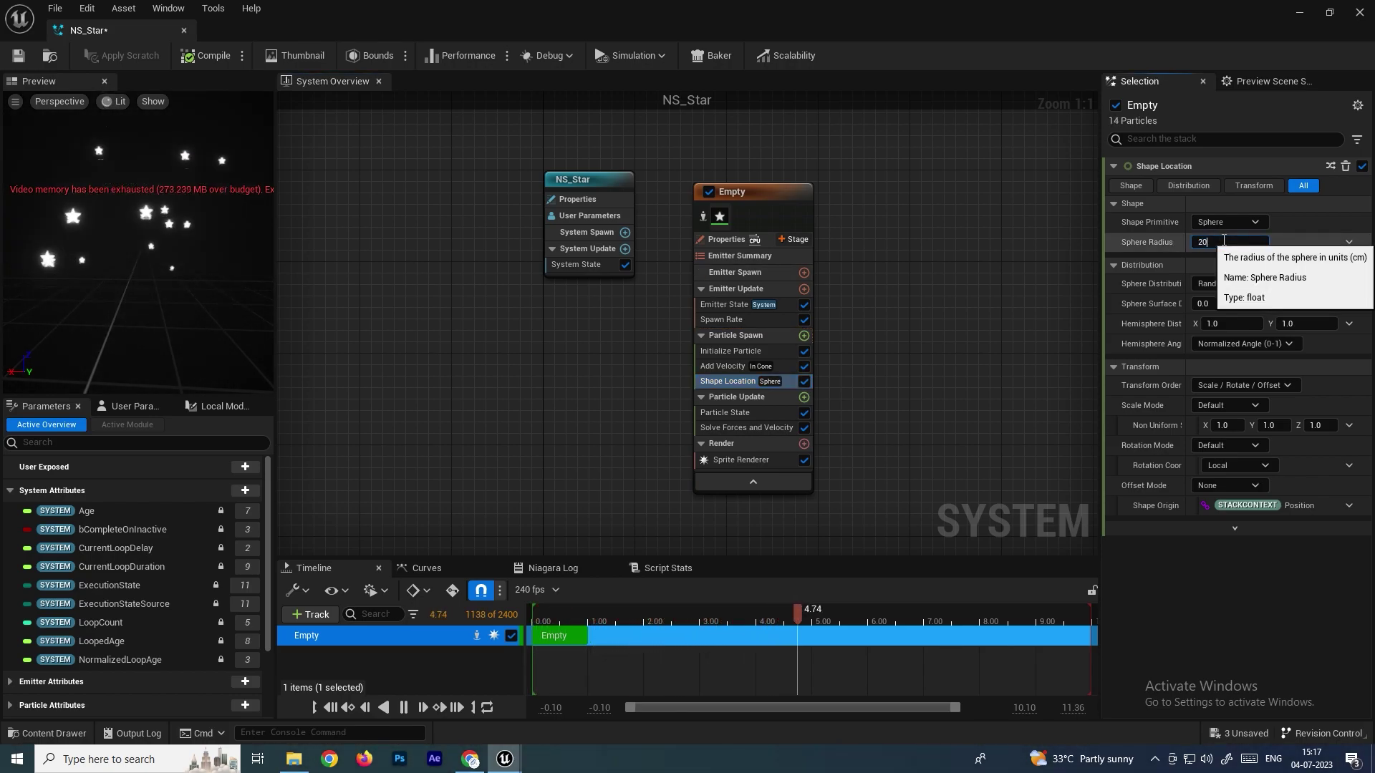
type("20")
key("Return")
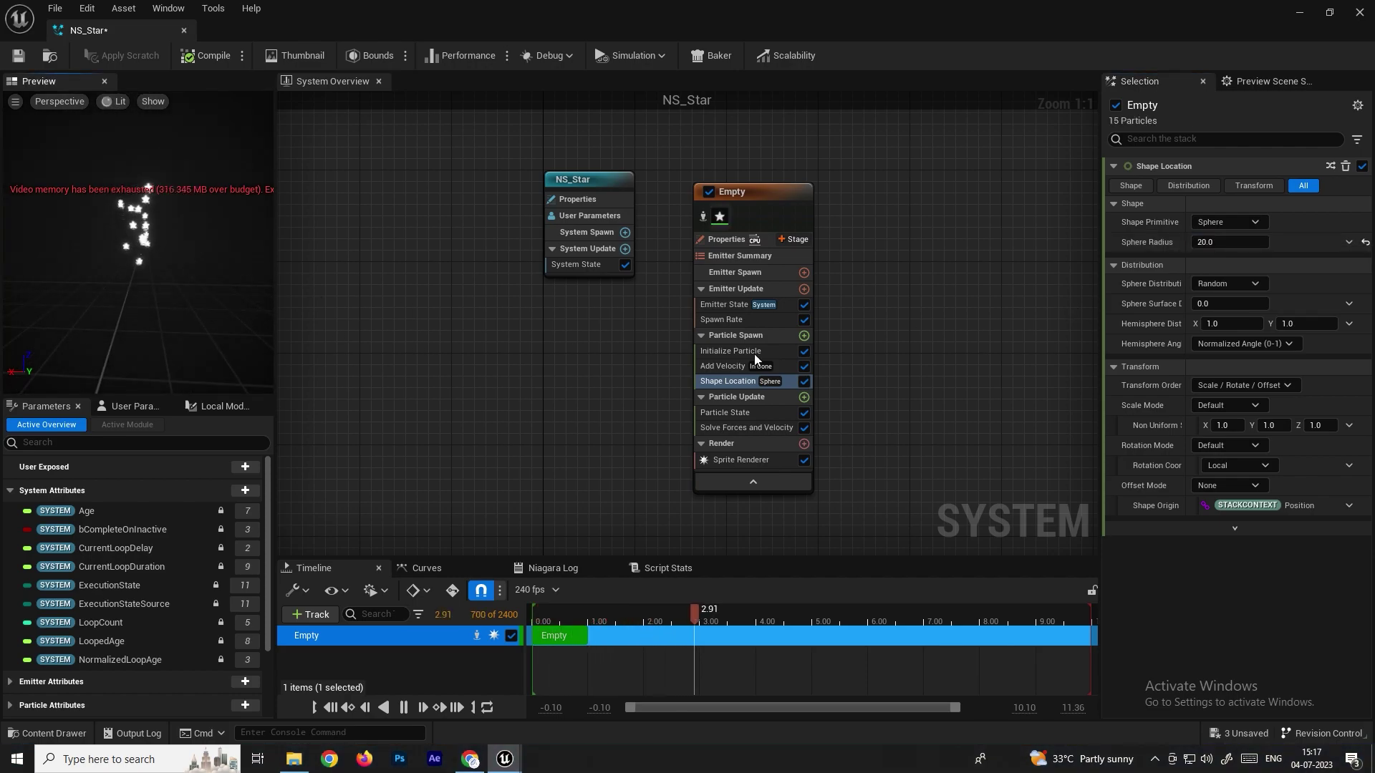
In Initialize Particle, set uniform sprite size minimum 20 and maximum 45.
left_click(732, 350)
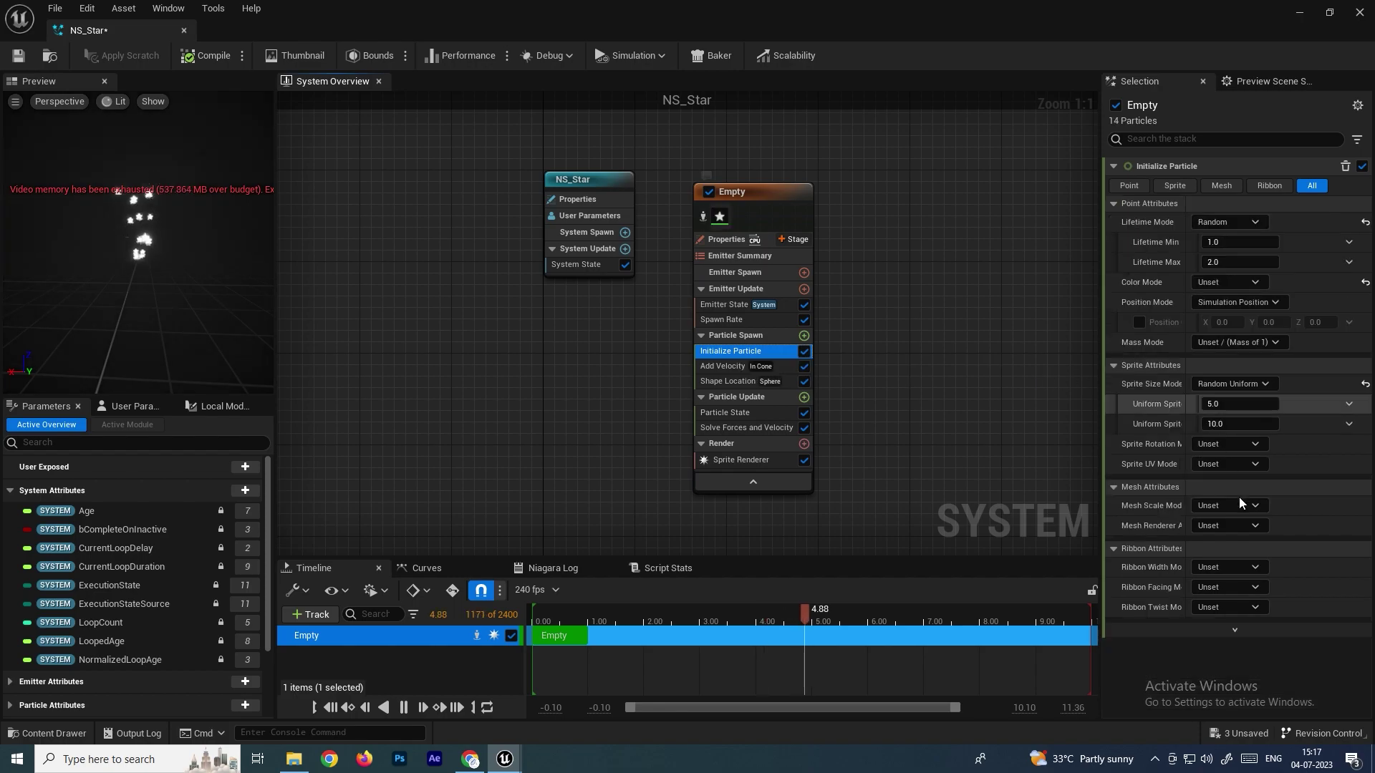
left_click(1225, 405)
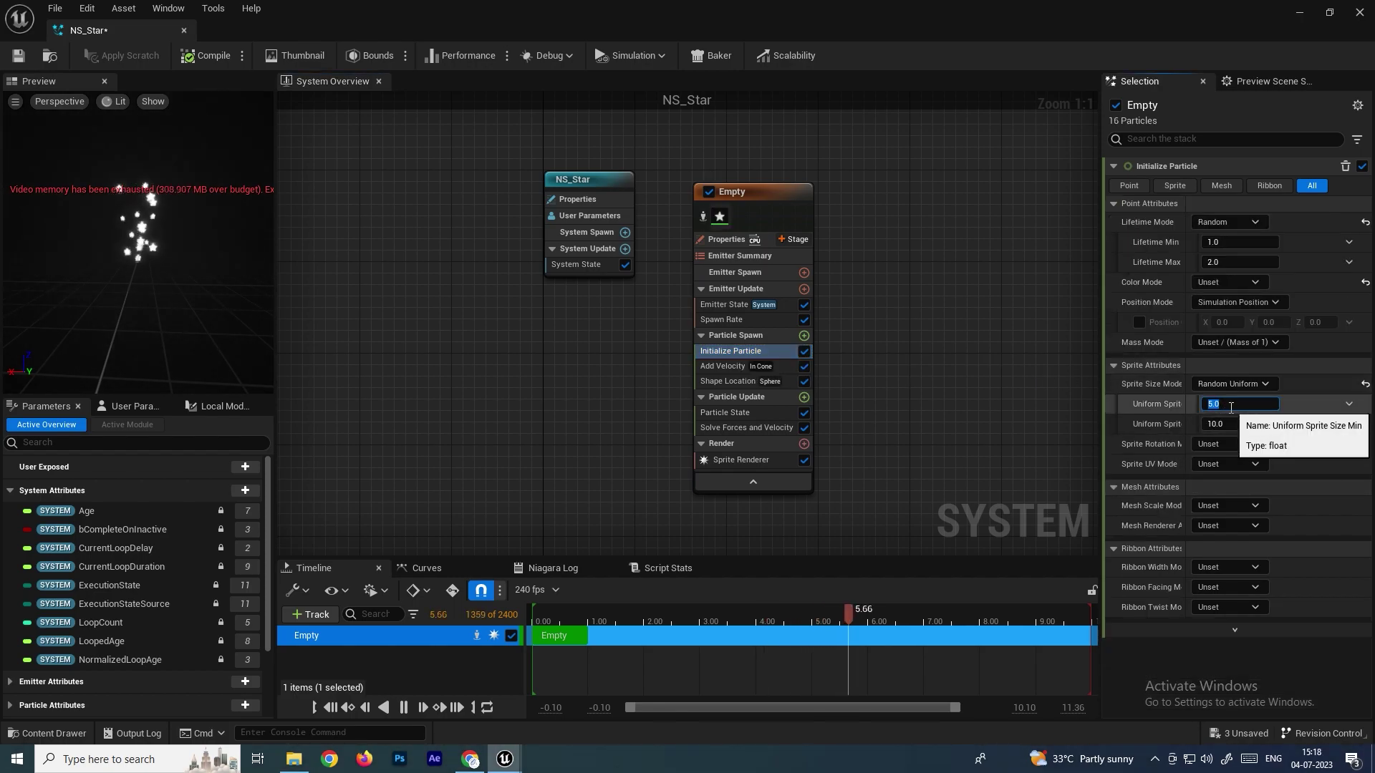
left_click(1239, 424)
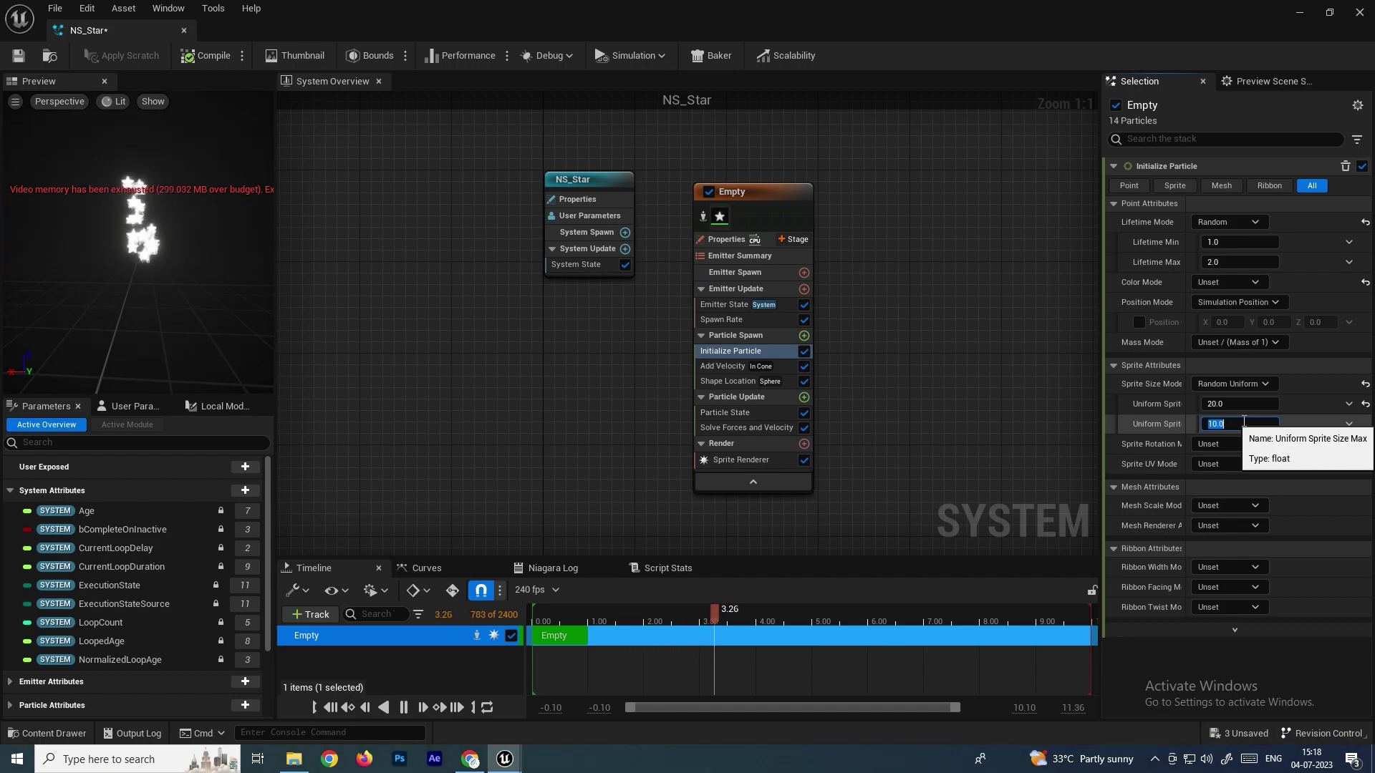
type("45")
key("Return")
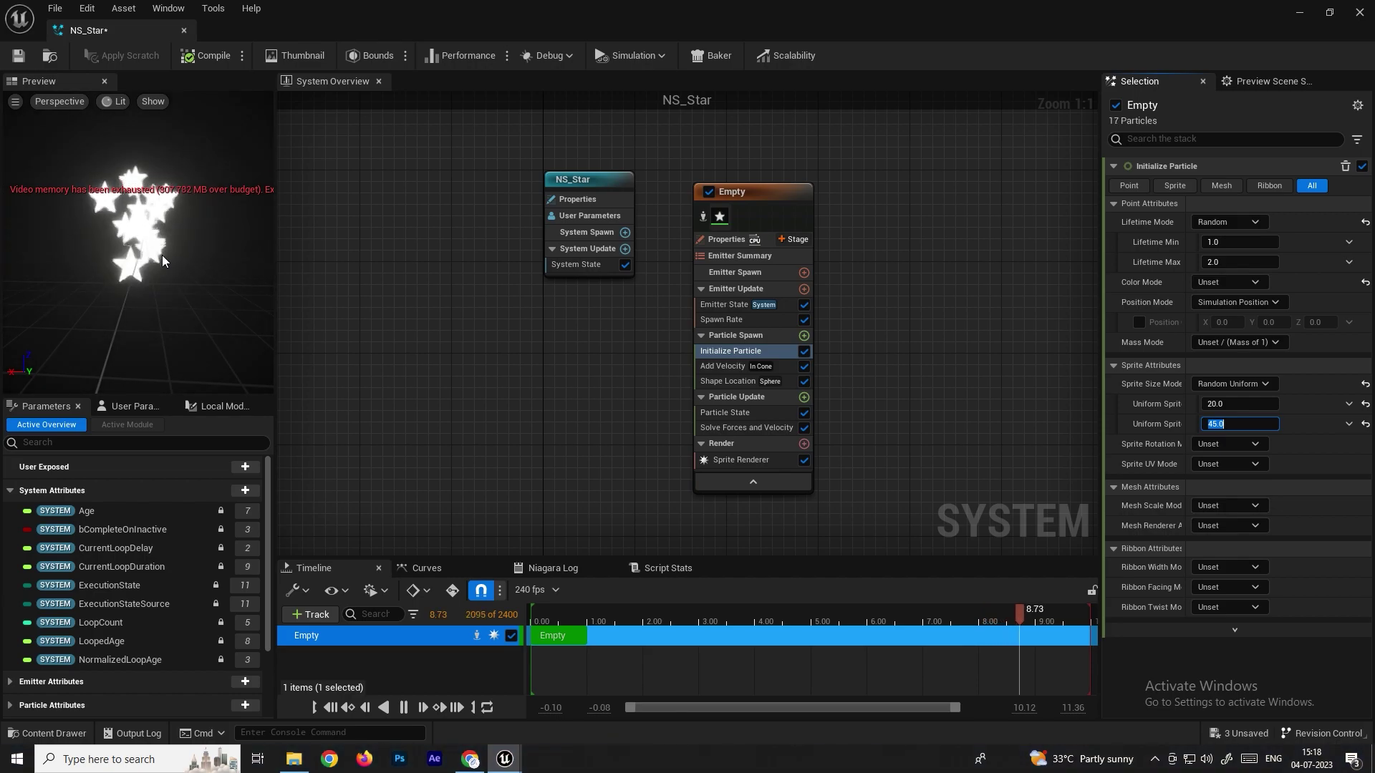
left_click(722, 356)
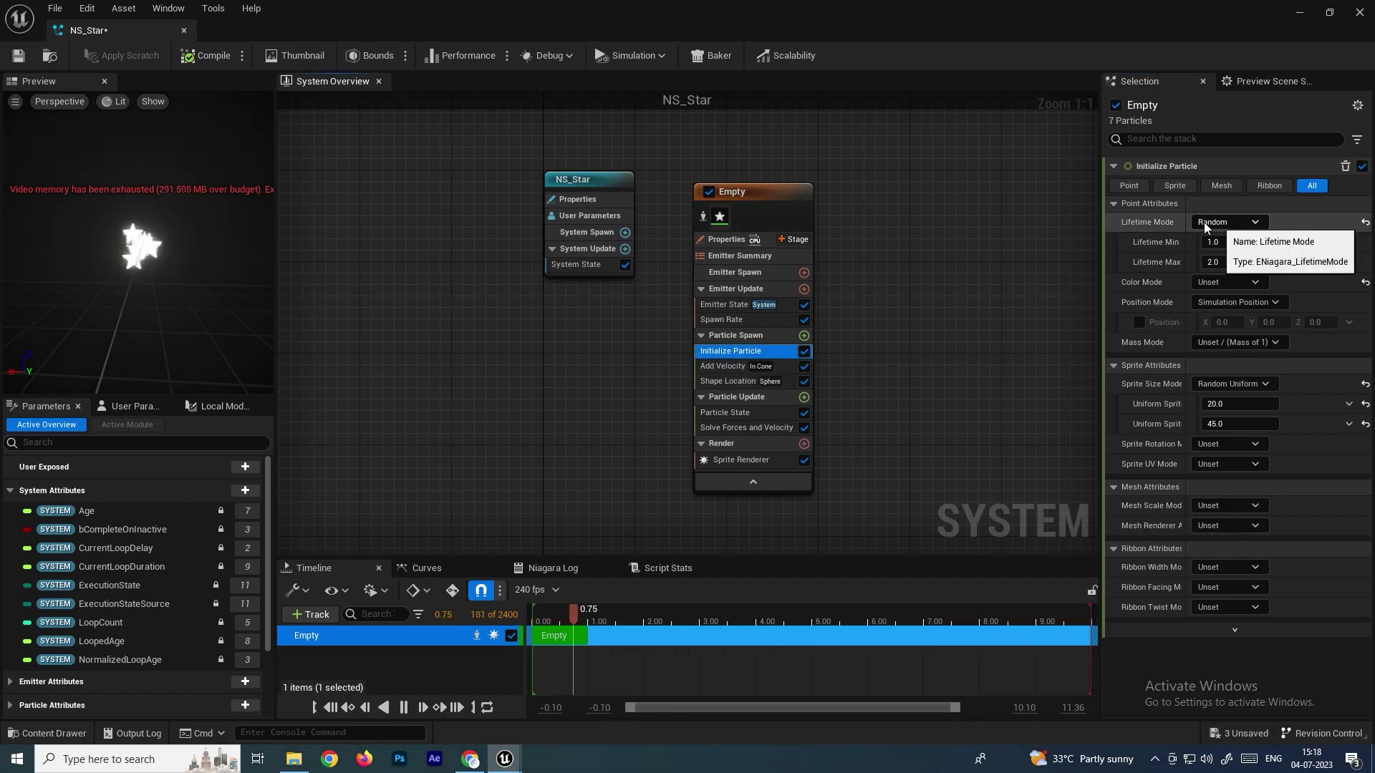
Set the particle lifetime range to 1.5 minimum and 3.0 maximum.
left_click(1233, 241)
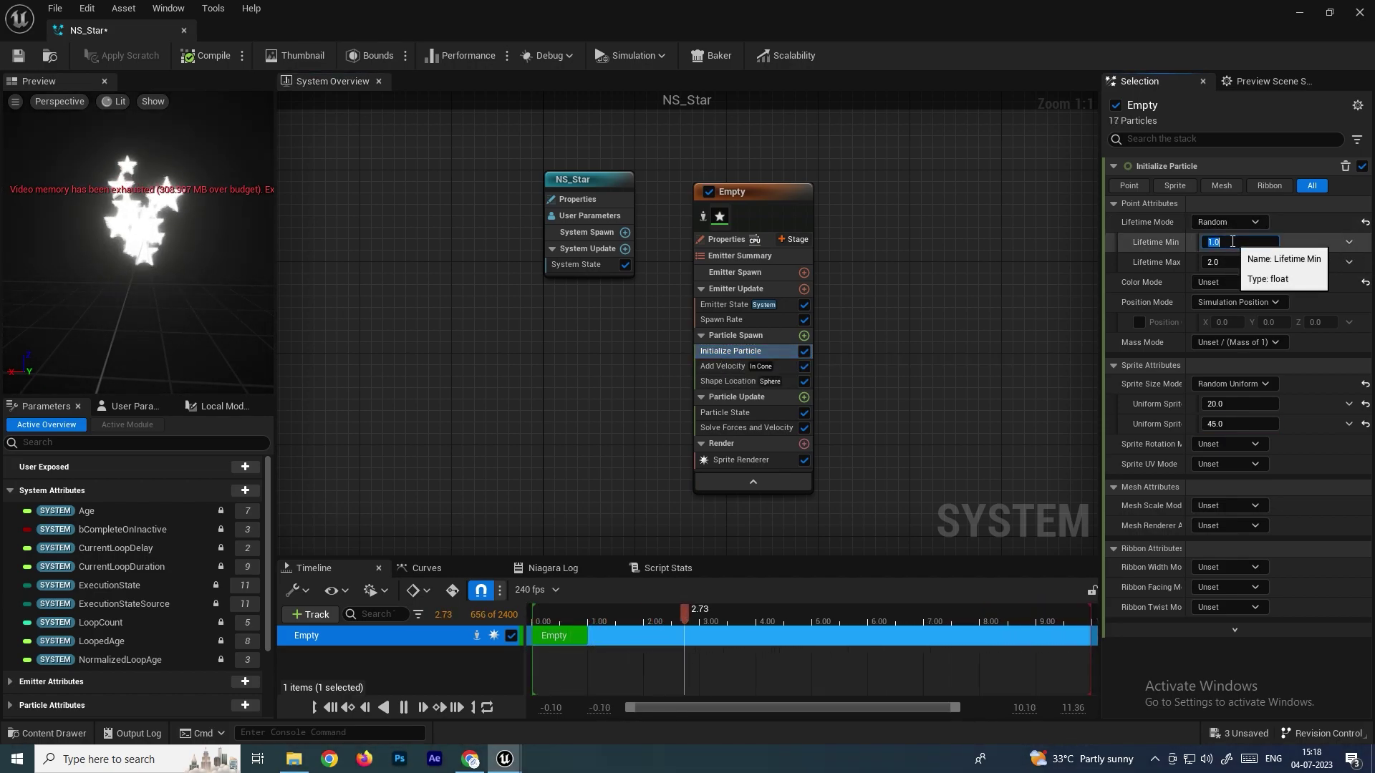
key("Tab")
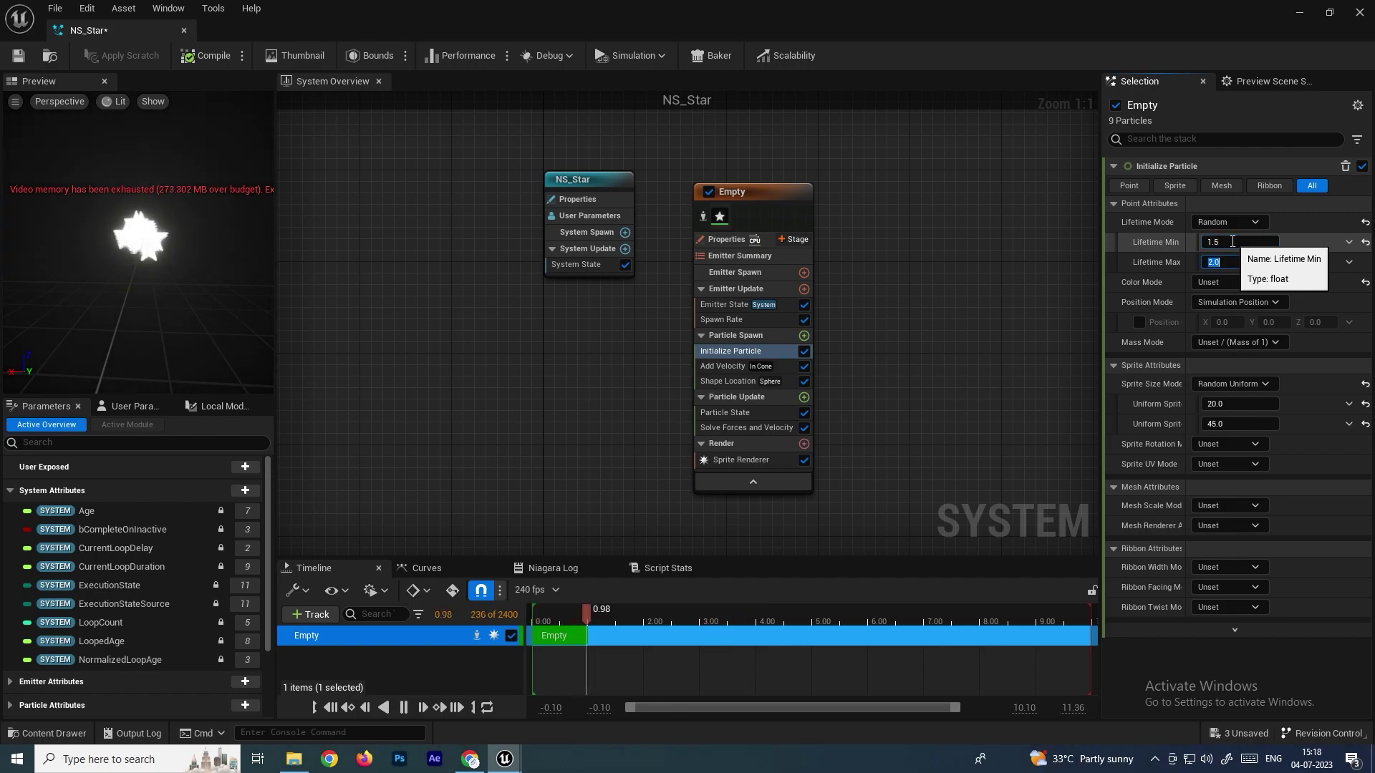
type("3")
key("Return")
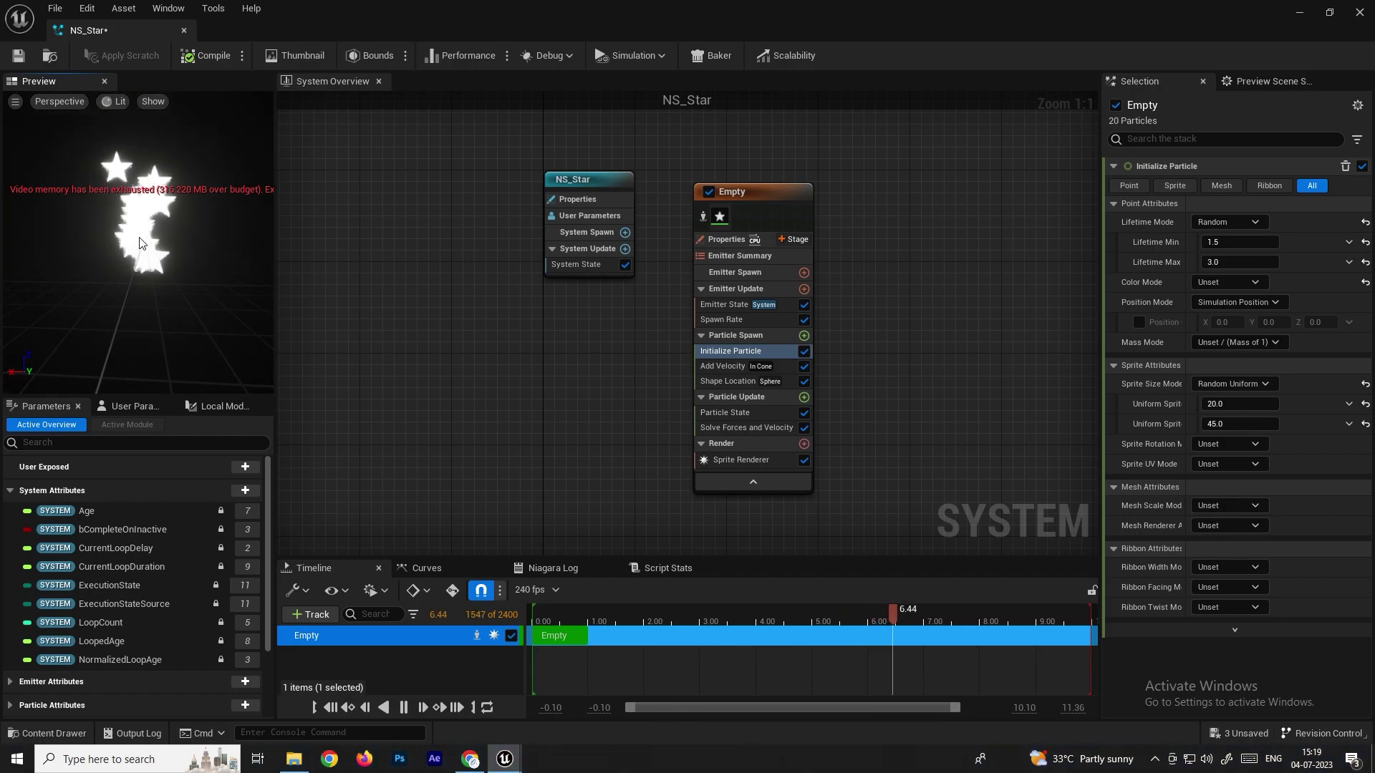
Add a Scale Sprite Size module to Particle Update with a curve ramping down.
left_click(804, 397)
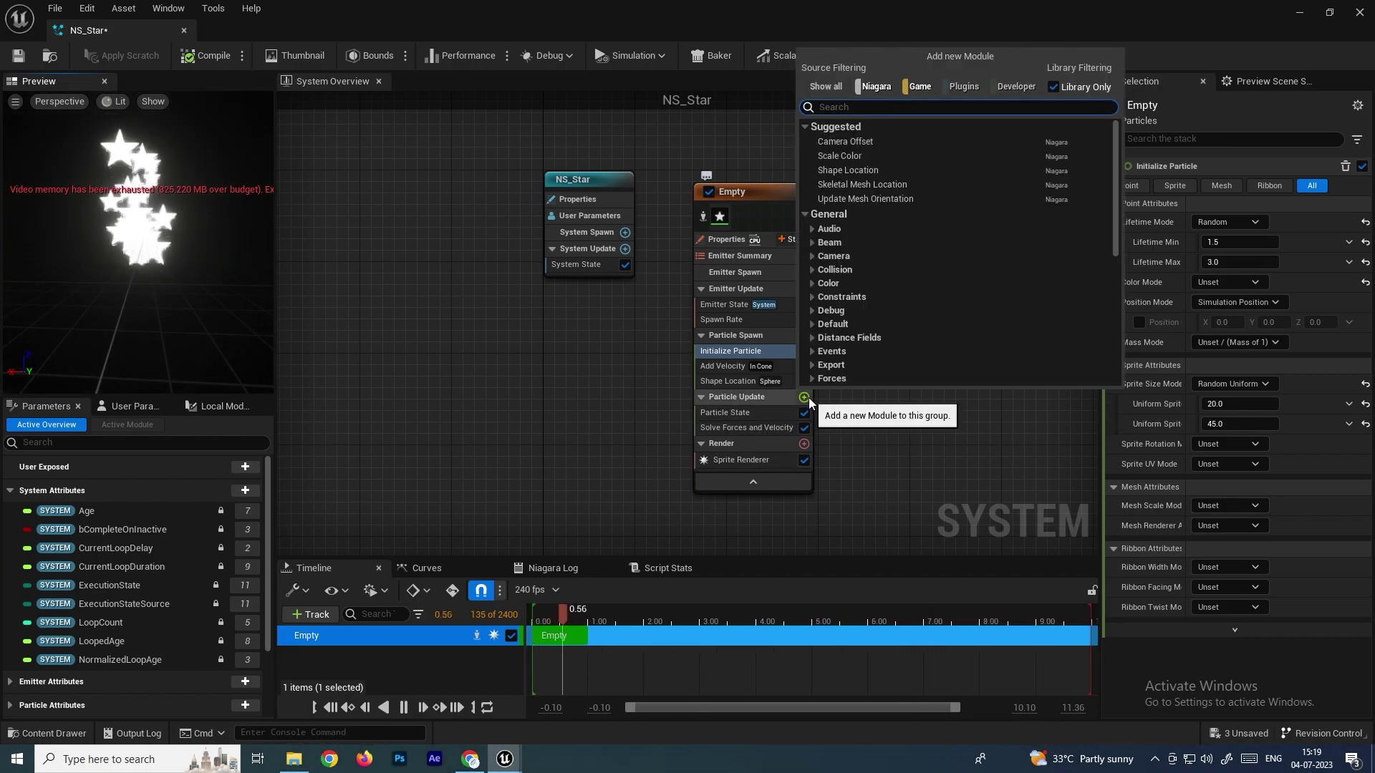
type("sprite")
left_click(850, 267)
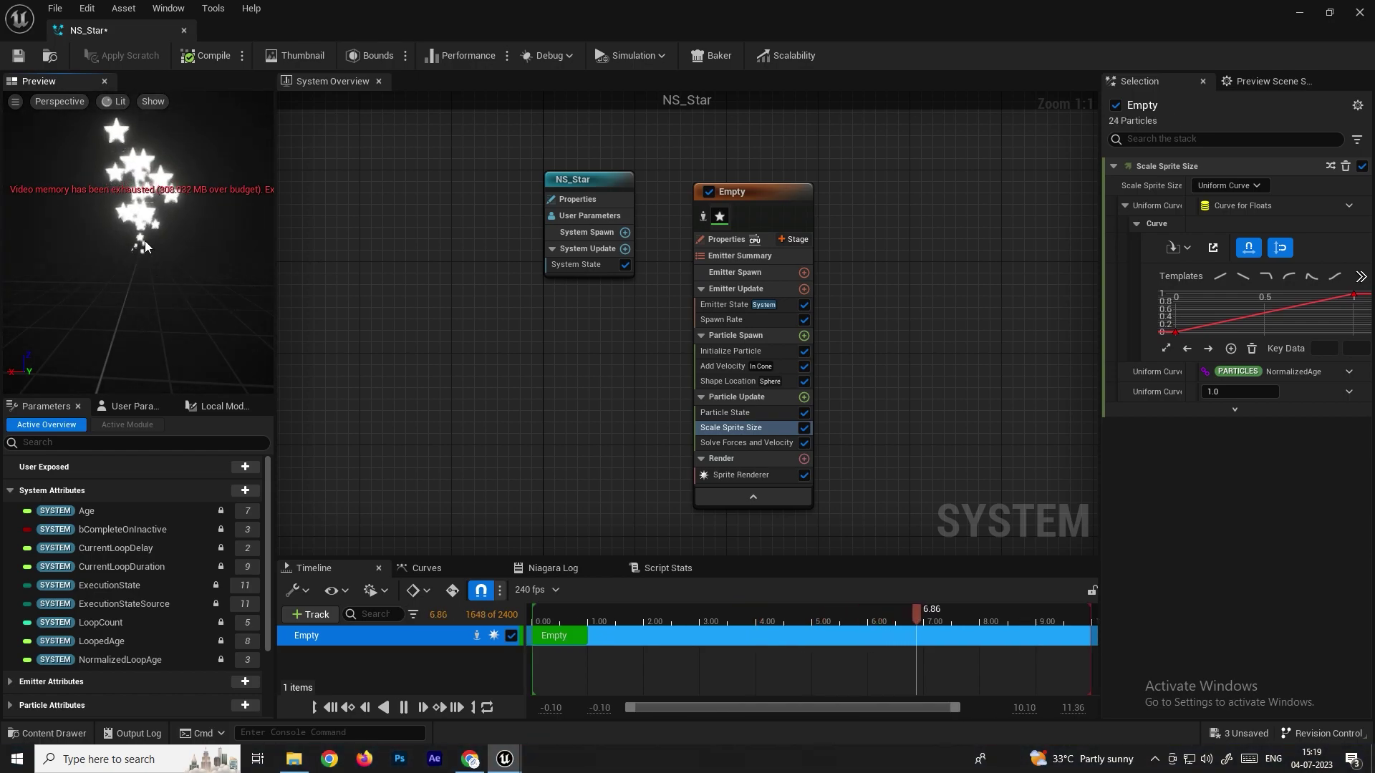
left_click(1176, 332)
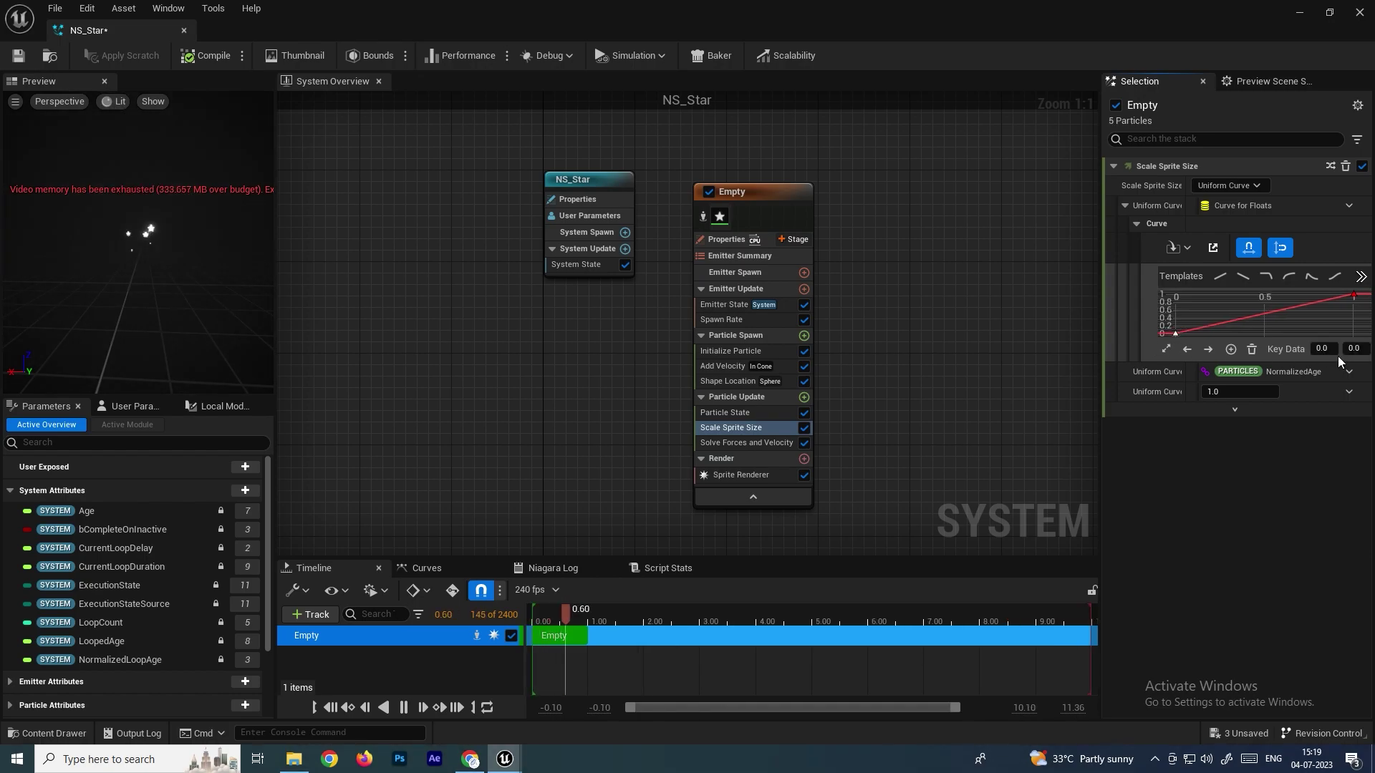
left_click(1354, 295)
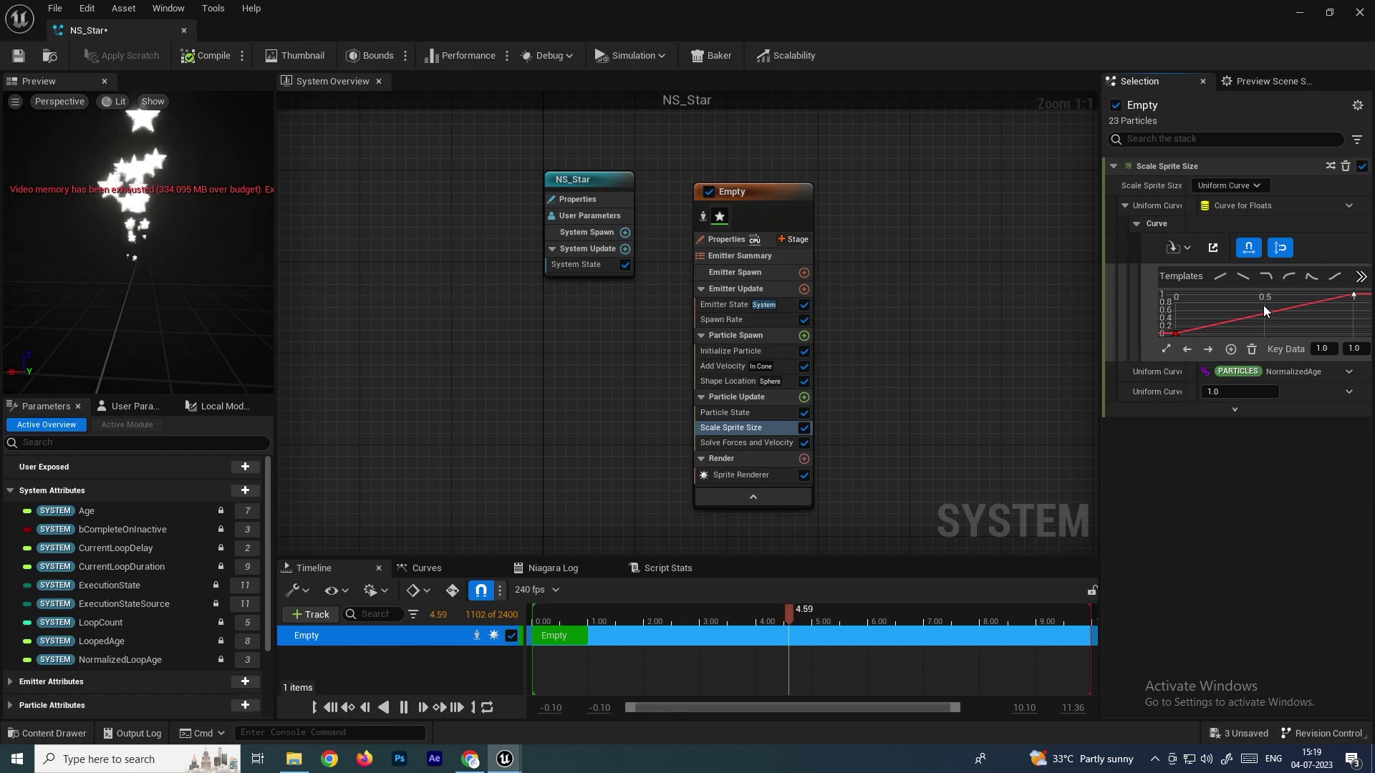
left_click(1248, 278)
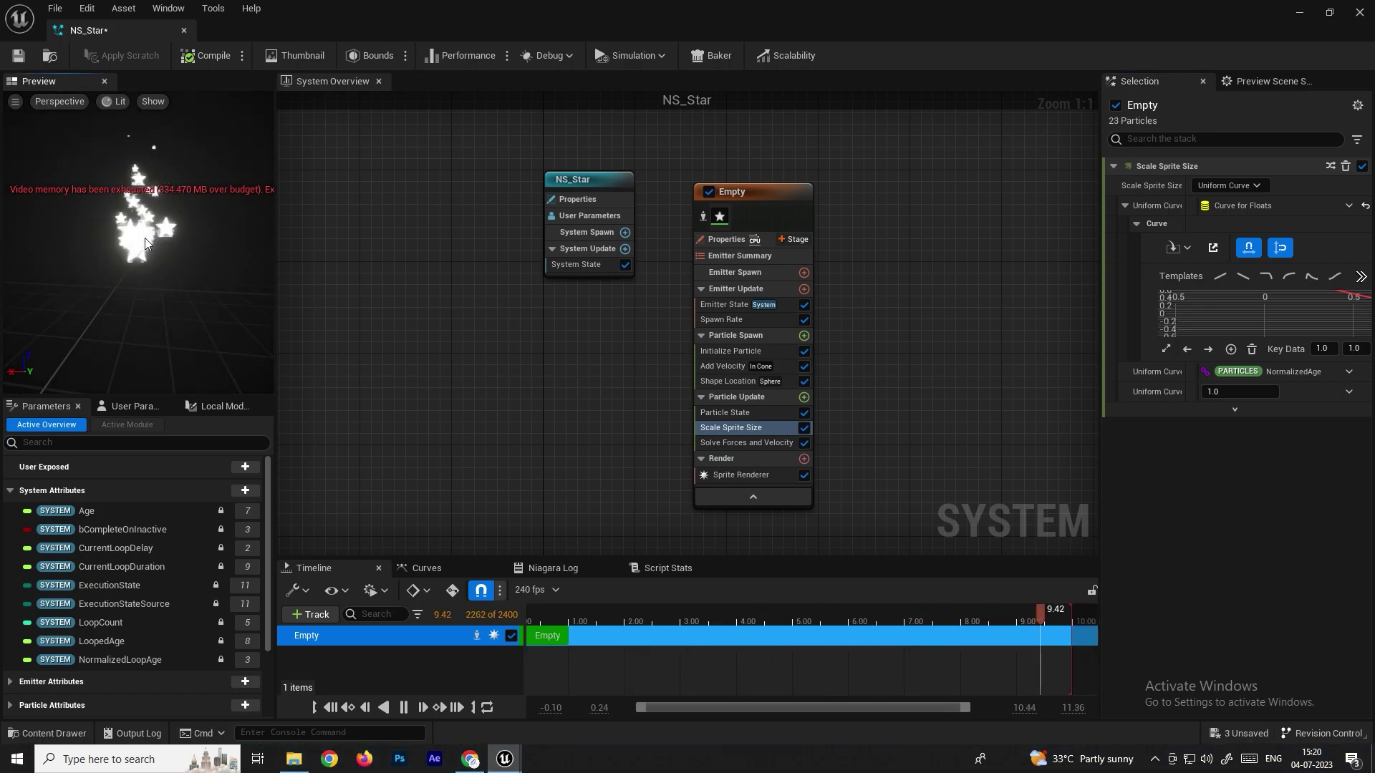
left_click(1281, 311)
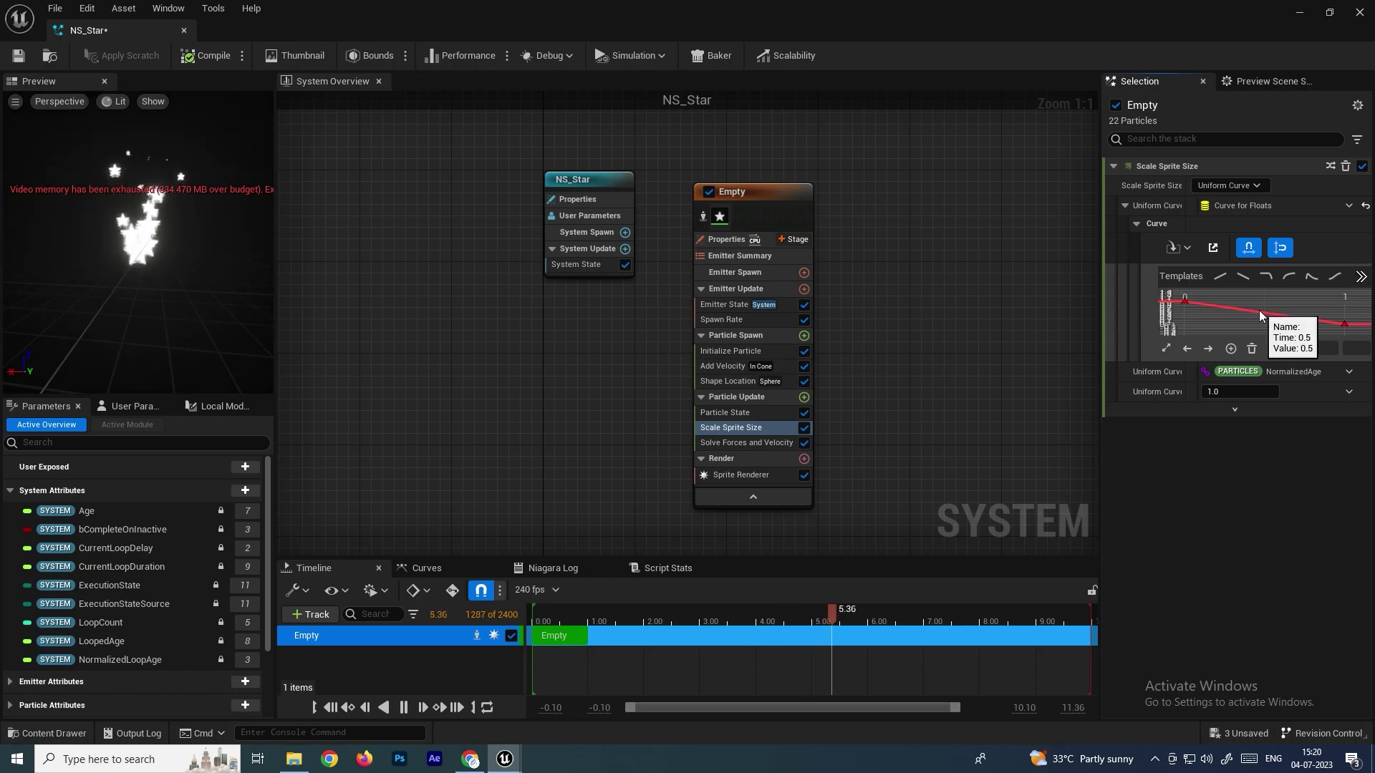
Add a middle curve key, give it Auto tangents, and lower the end key.
middle_click(1259, 310)
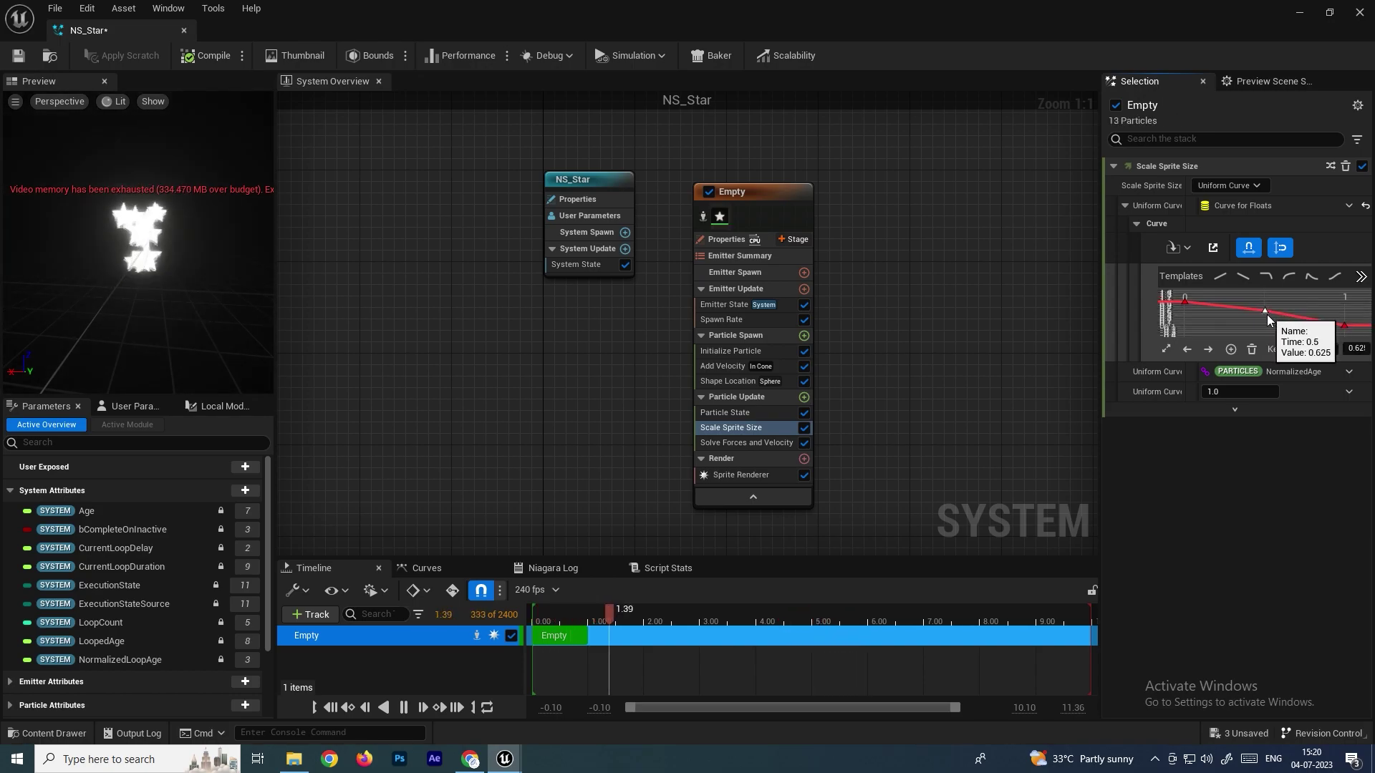
left_click_drag(1264, 311, 1265, 311)
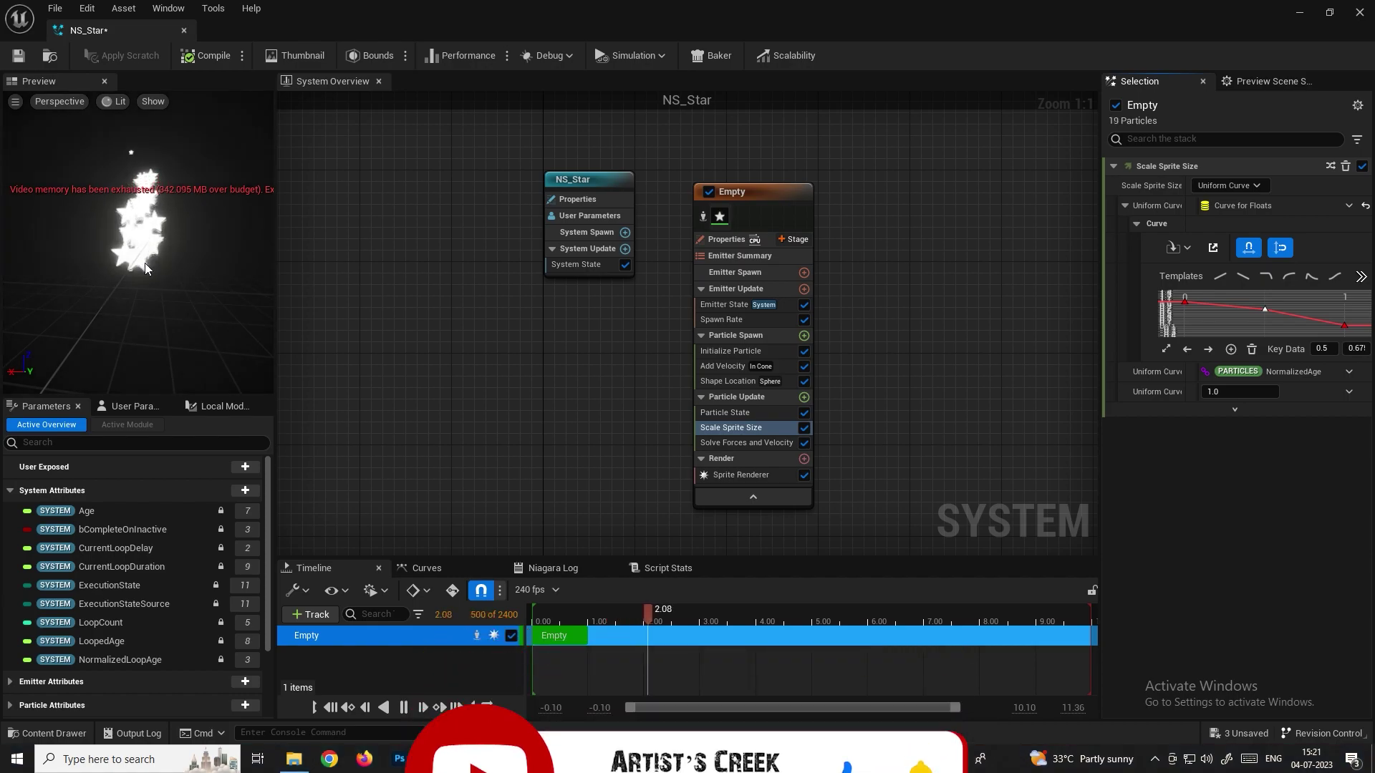
mouse_move(1263, 312)
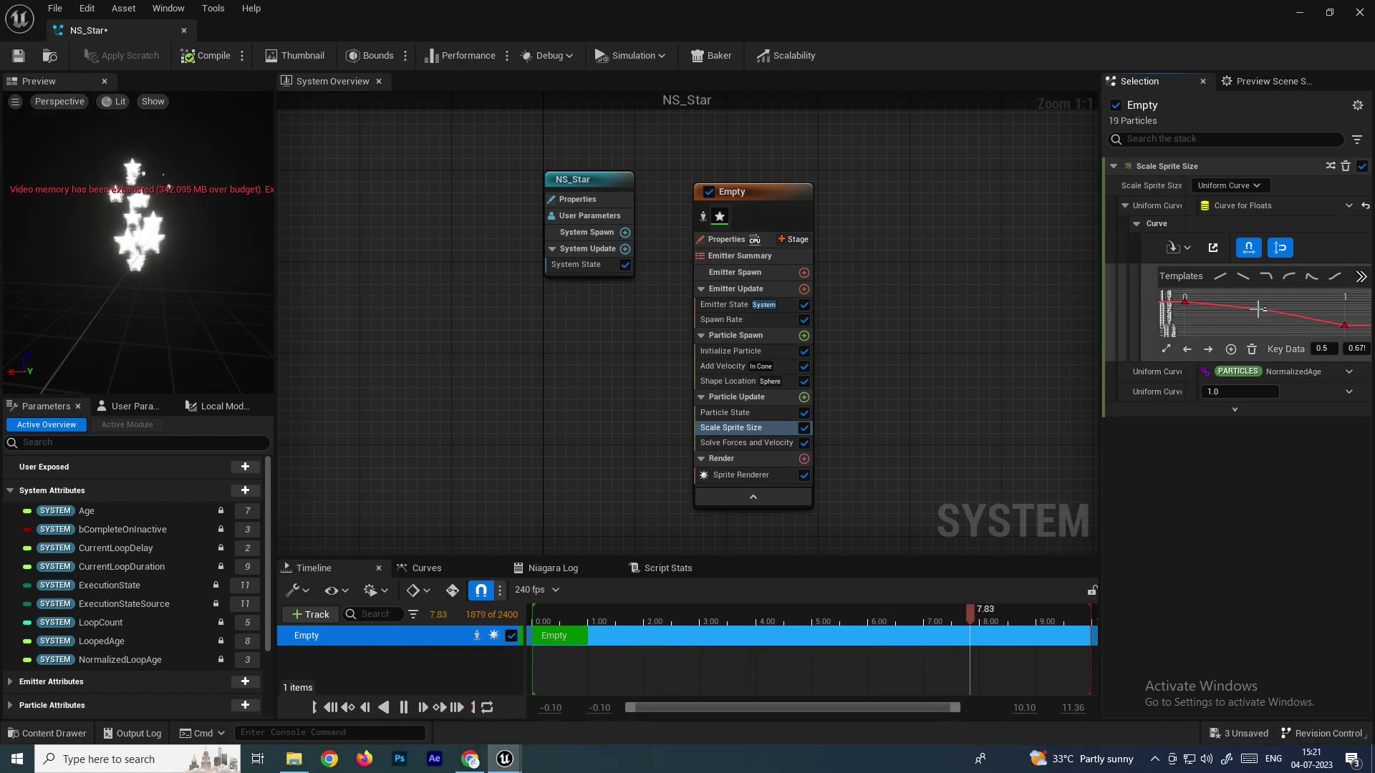
right_click(1264, 307)
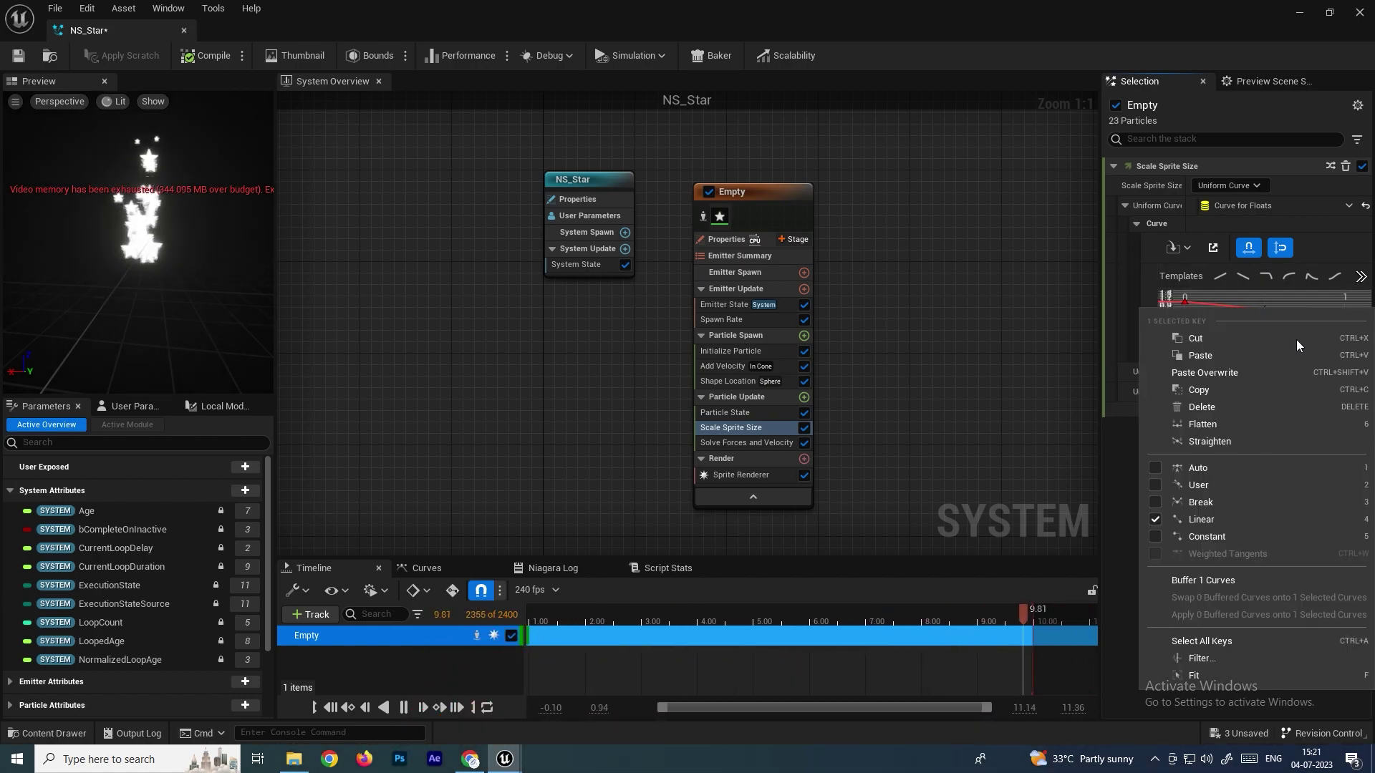
left_click(1218, 470)
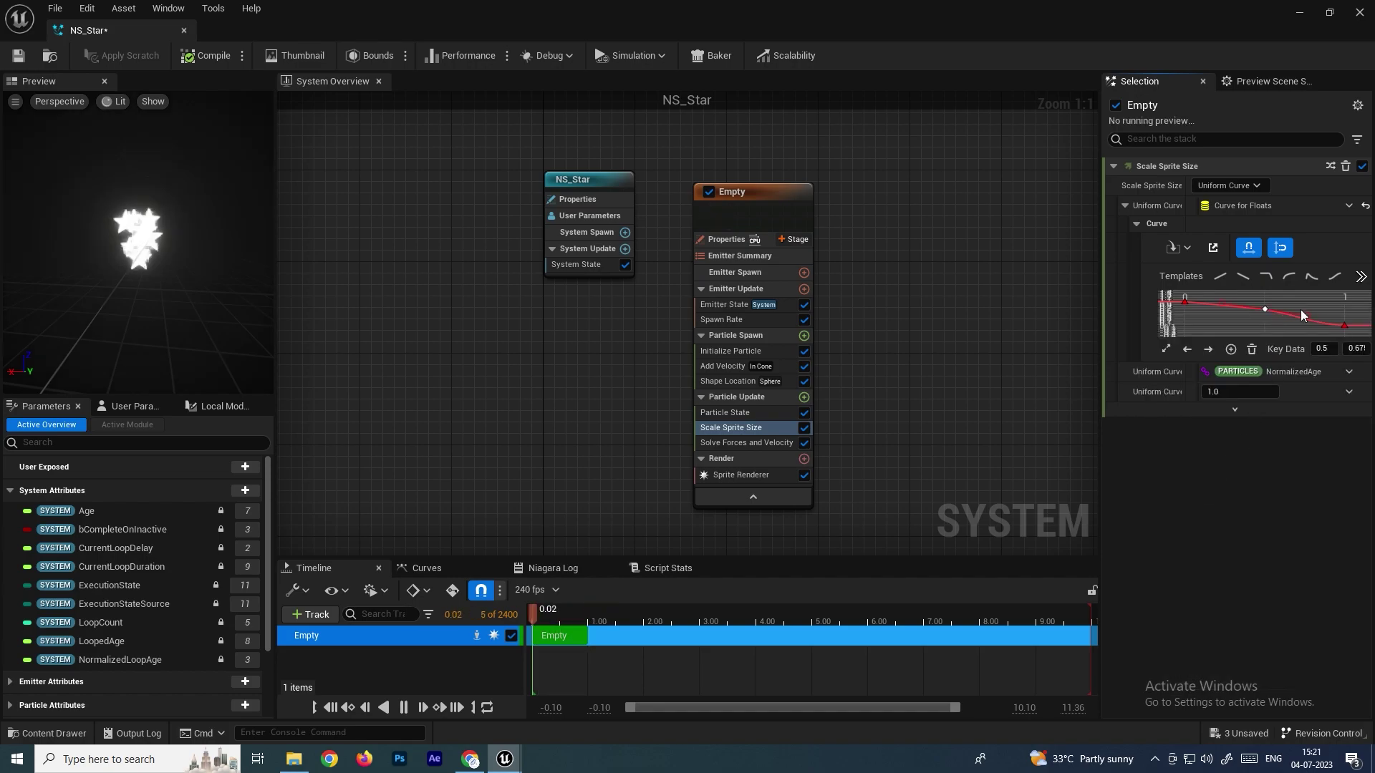
mouse_move(1309, 318)
left_click_drag(1309, 318, 1303, 328)
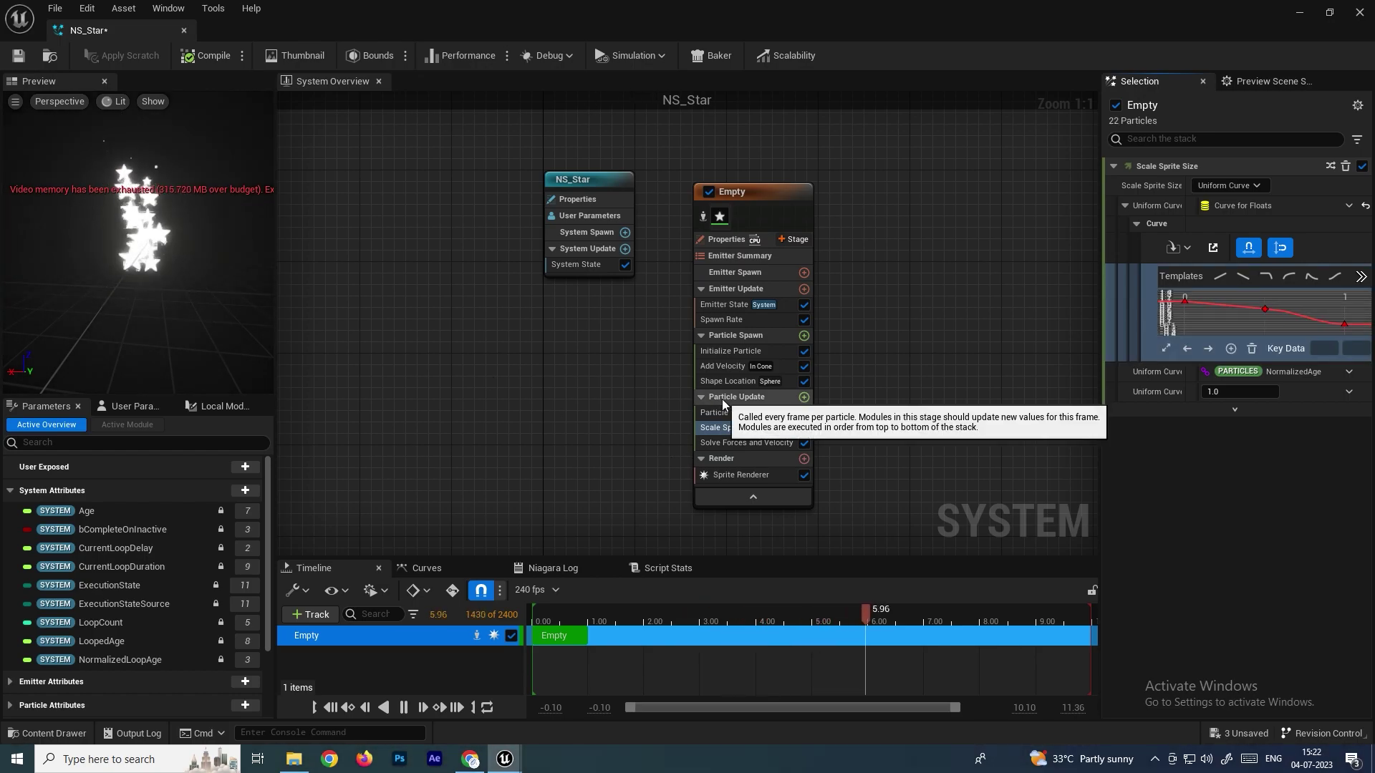
Add a Color module to Particle Update set to red (R 1.0, G/B 0.036458).
left_click(804, 398)
type("col")
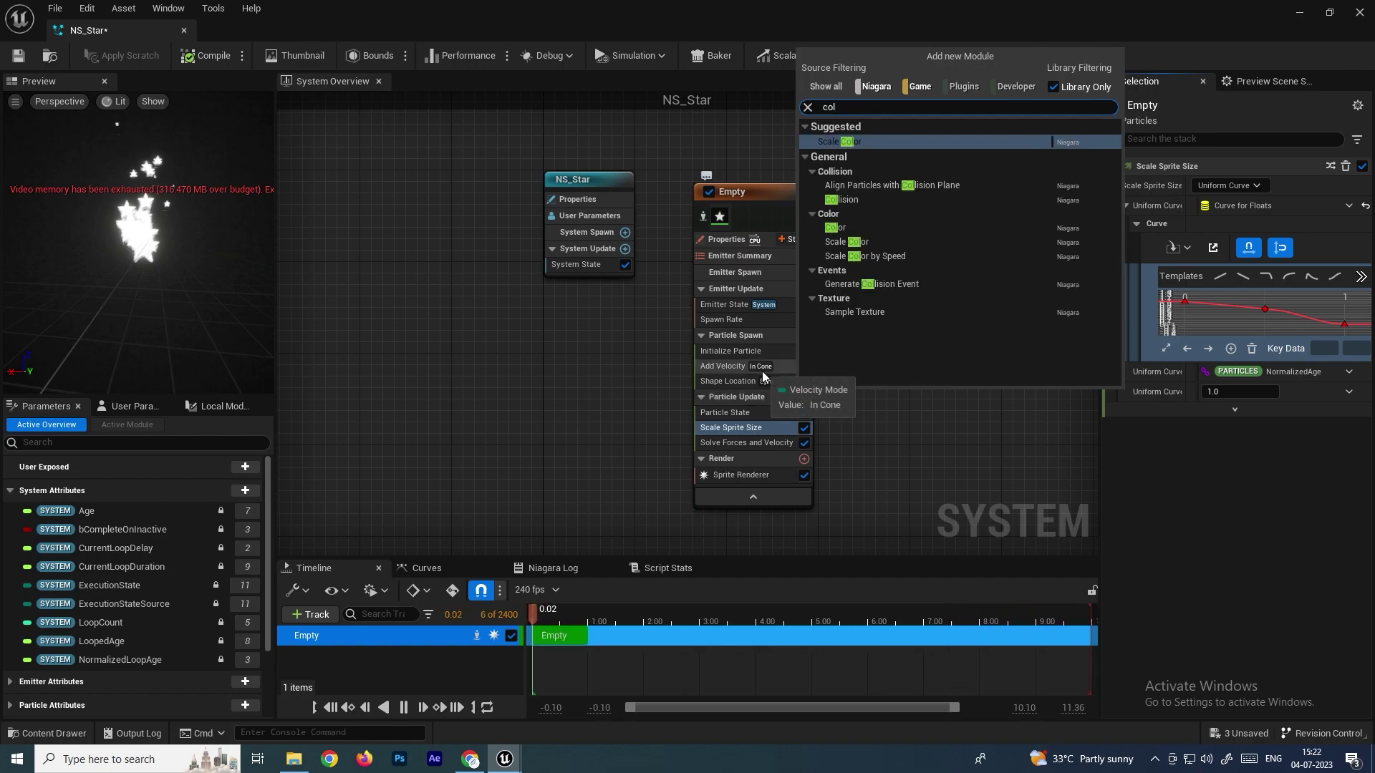
left_click(847, 226)
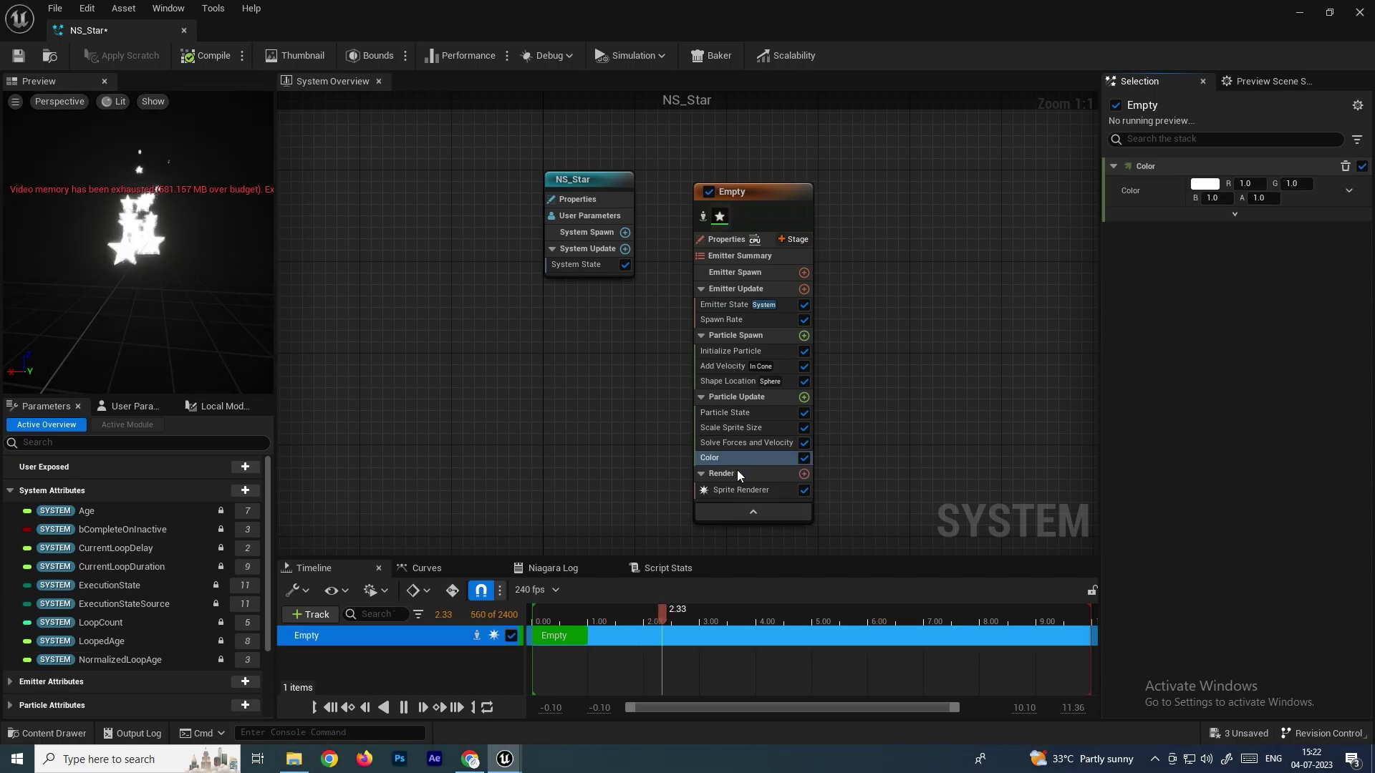
left_click(1205, 184)
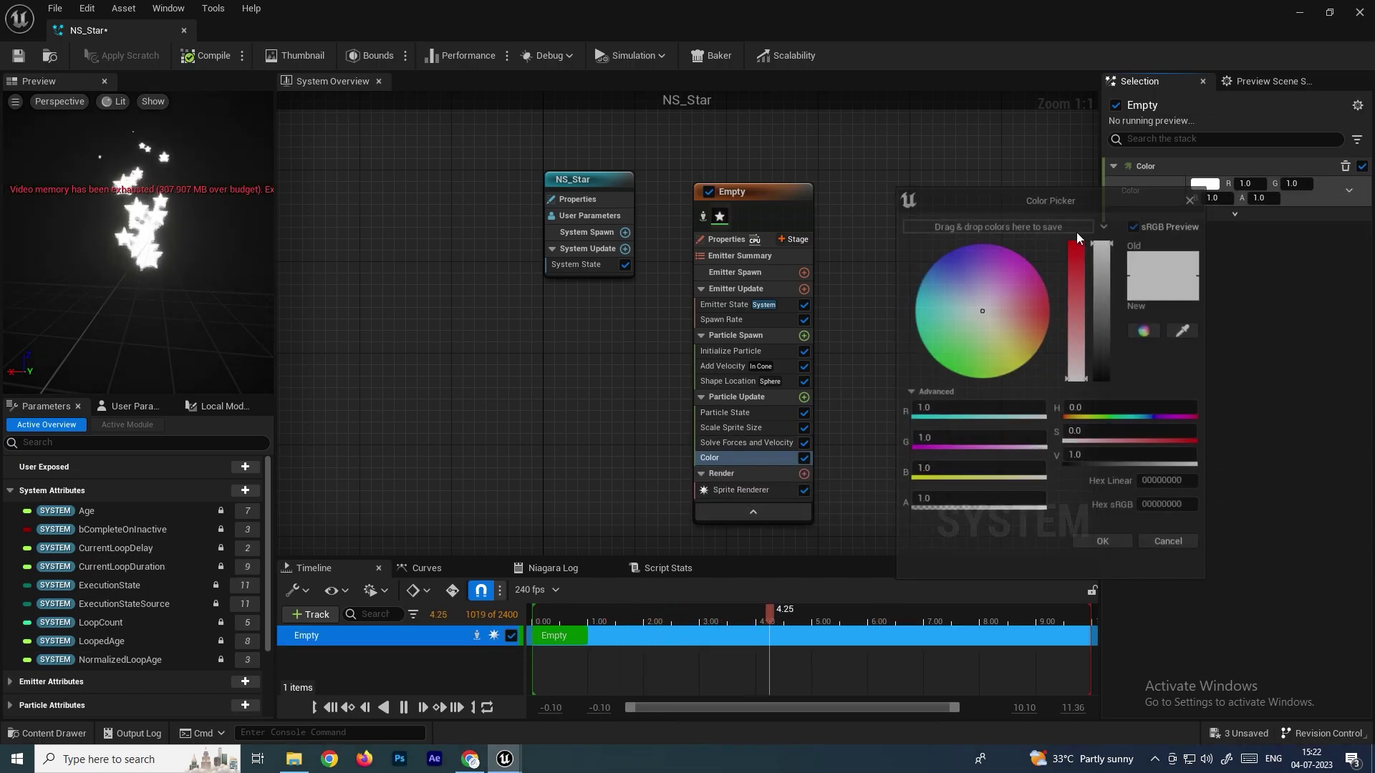
left_click(1079, 284)
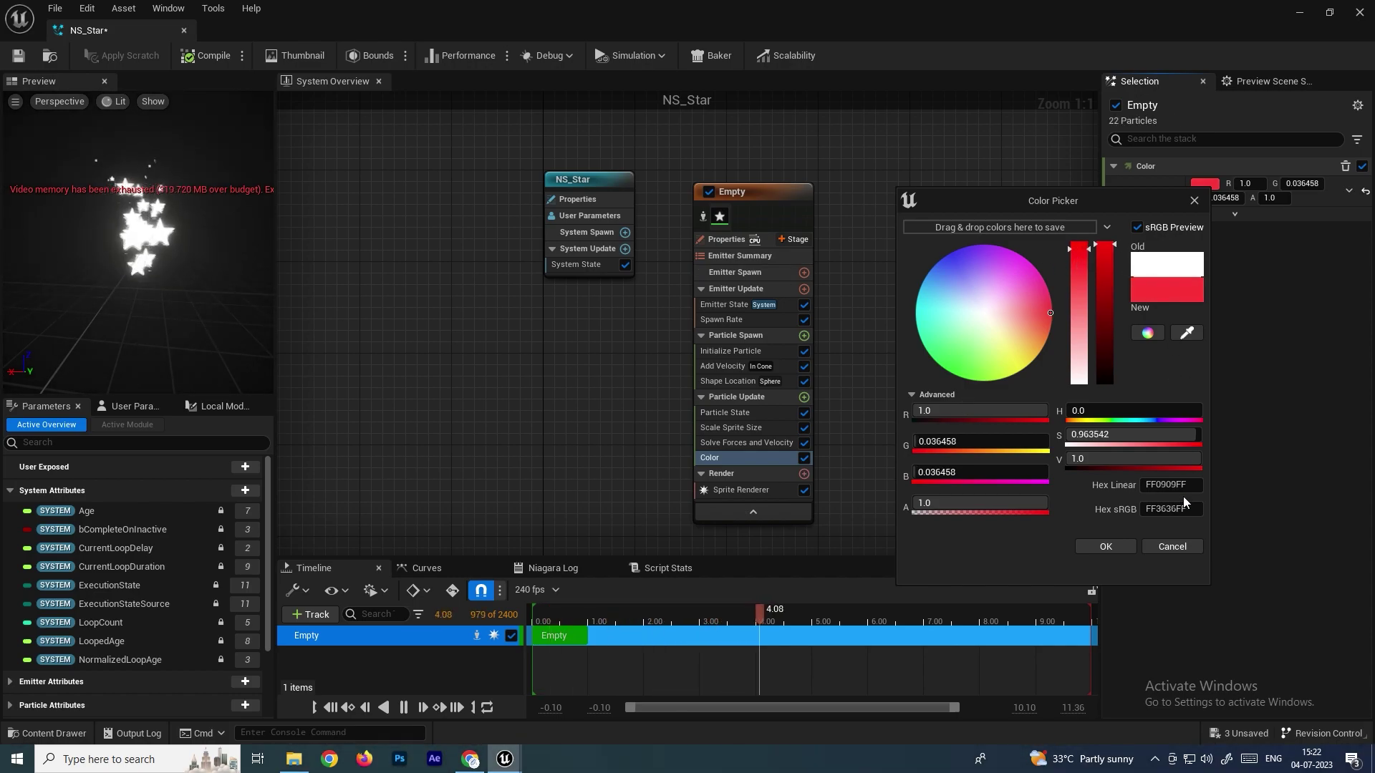
left_click(1107, 547)
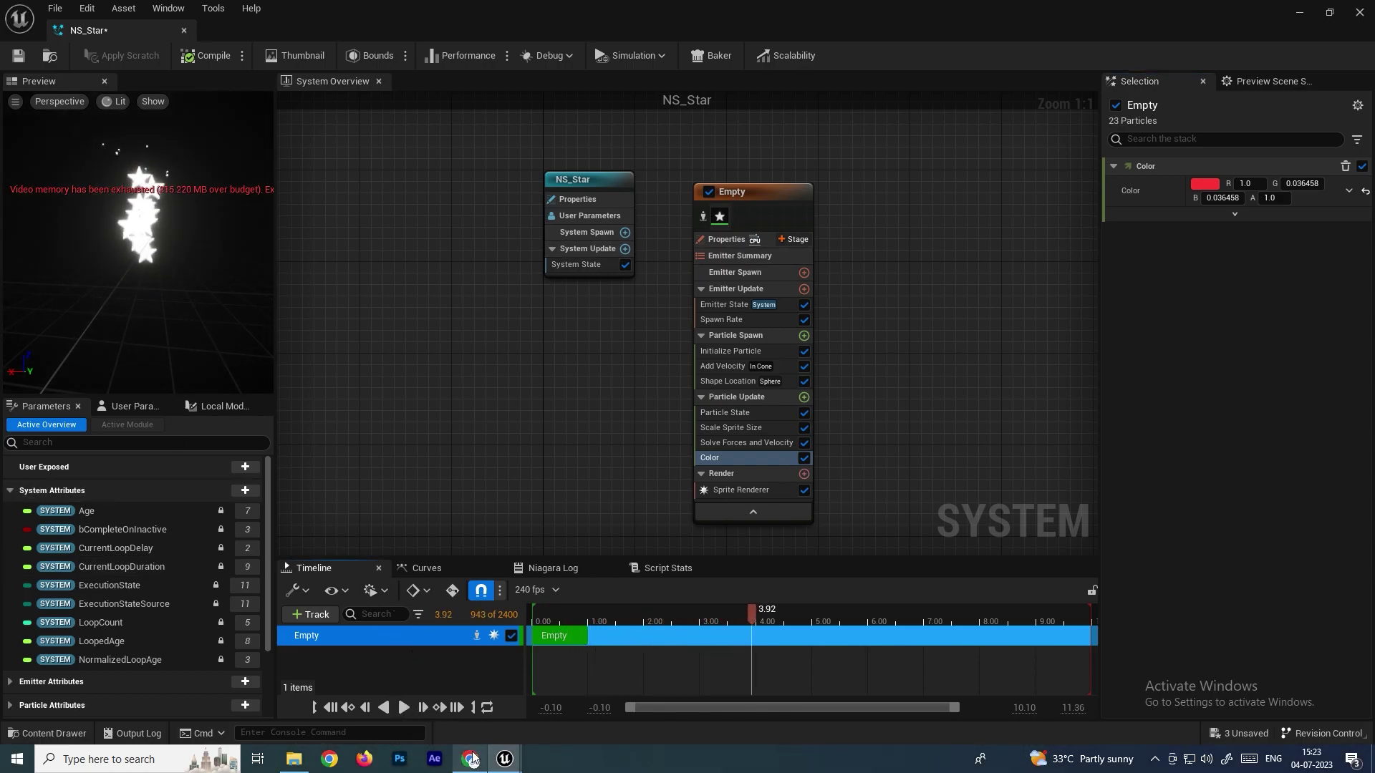
Reopen Mat_Star and add a Particle Color node to its graph.
left_click(504, 759)
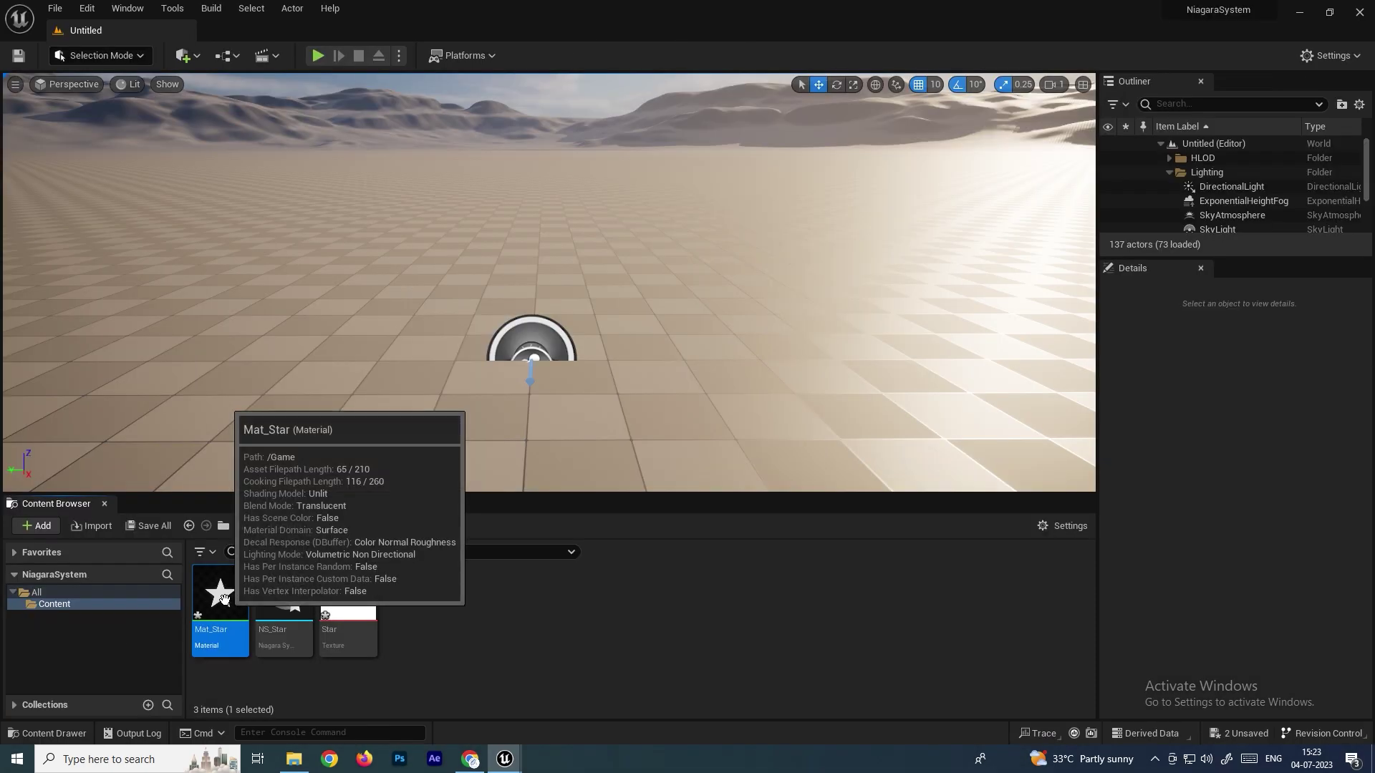
double_click(223, 599)
right_click_drag(482, 202, 496, 371)
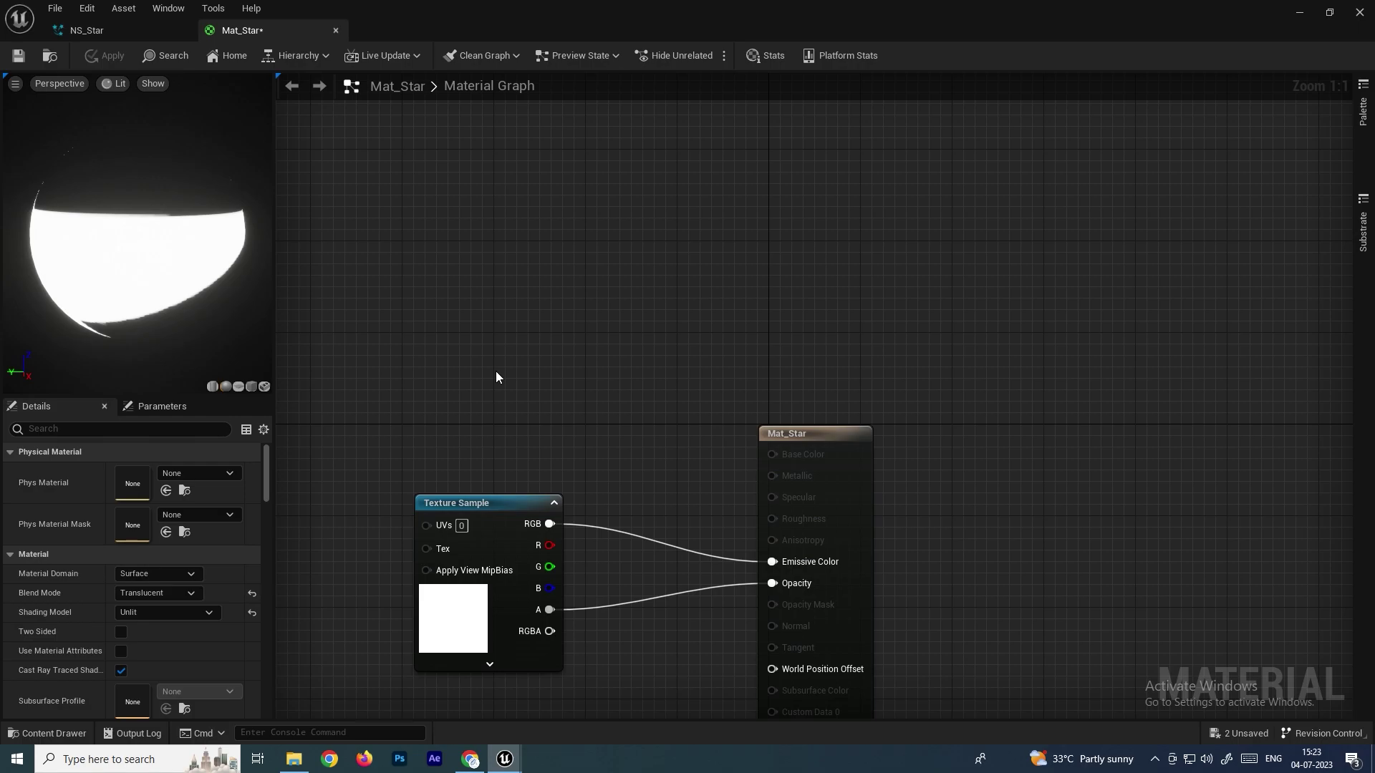
right_click(495, 371)
type("partic")
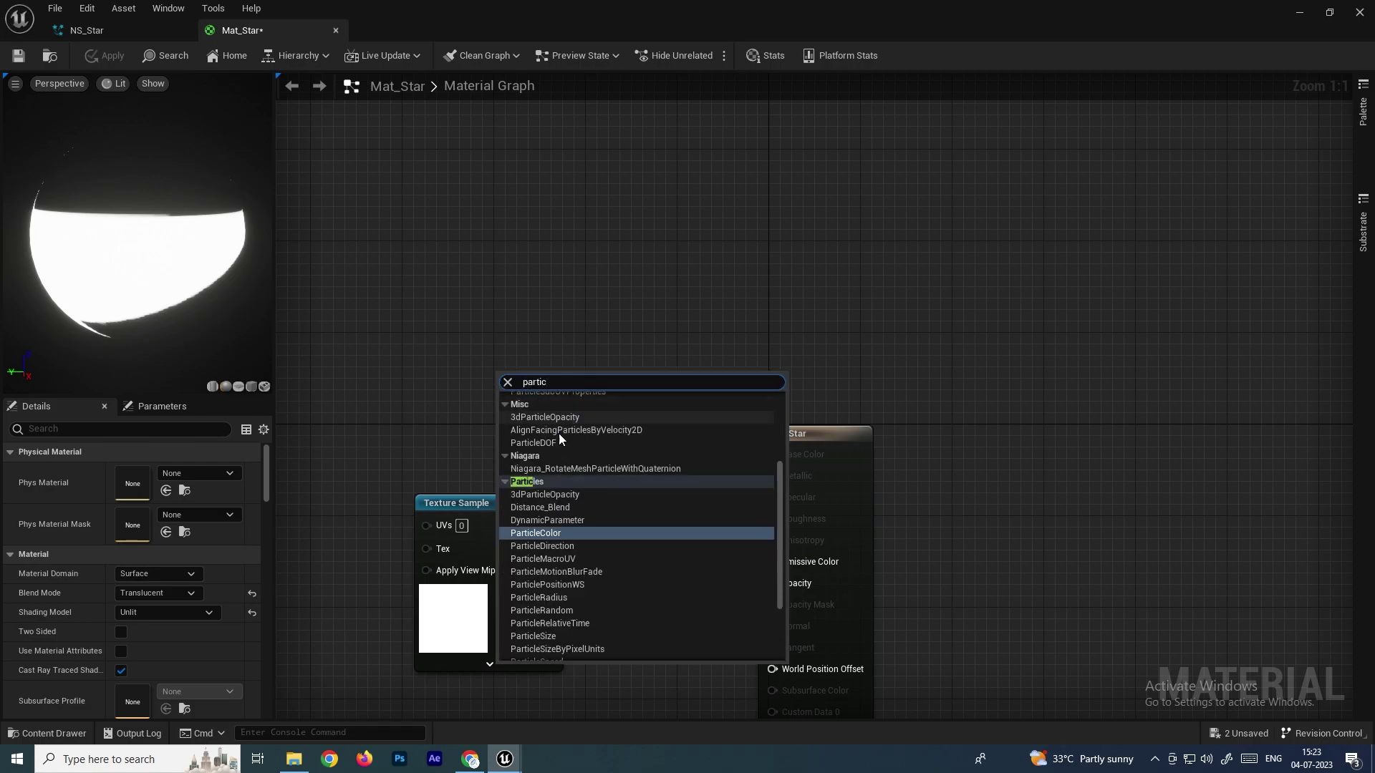
left_click(534, 532)
left_click_drag(533, 387, 509, 326)
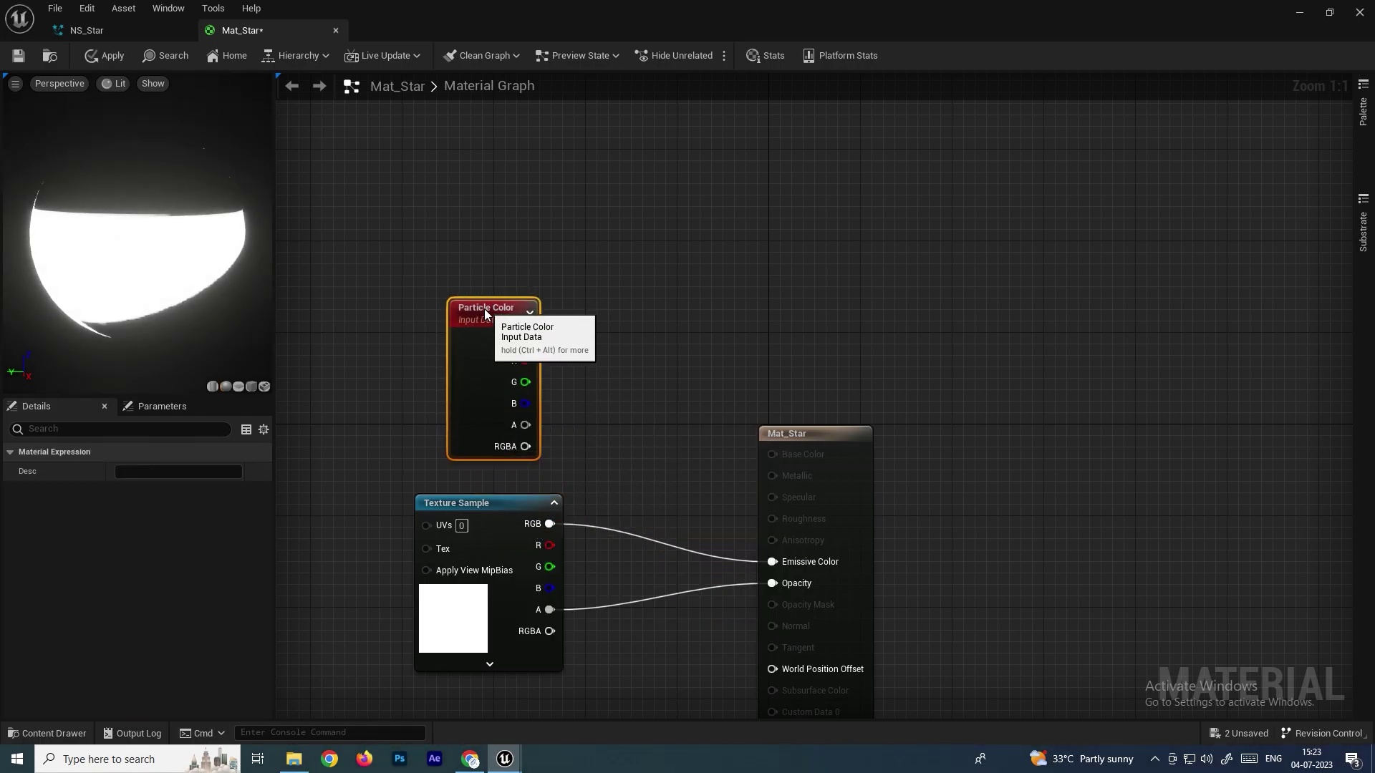
left_click(620, 441)
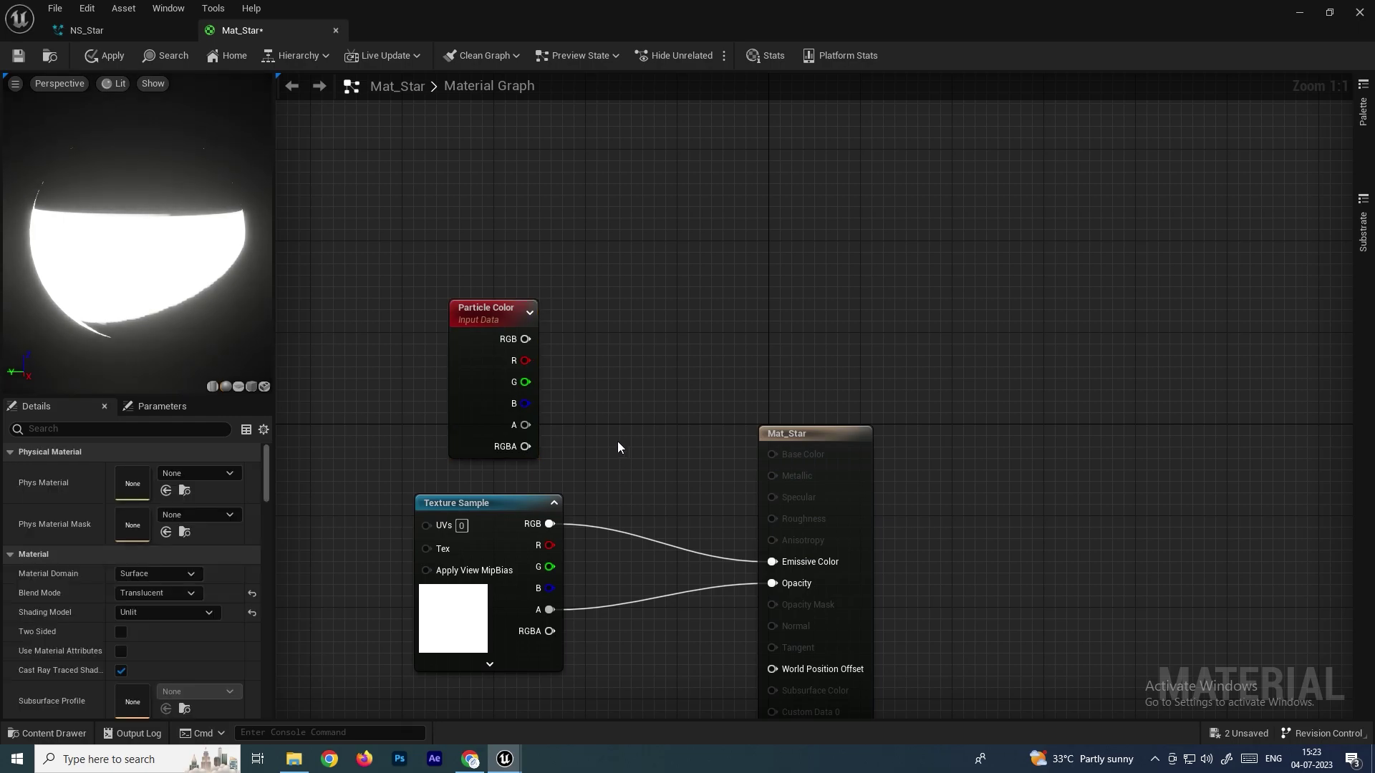
Multiply Particle Color RGB by the texture RGB into Emissive Color, then apply and save.
right_click(617, 441)
type("mul")
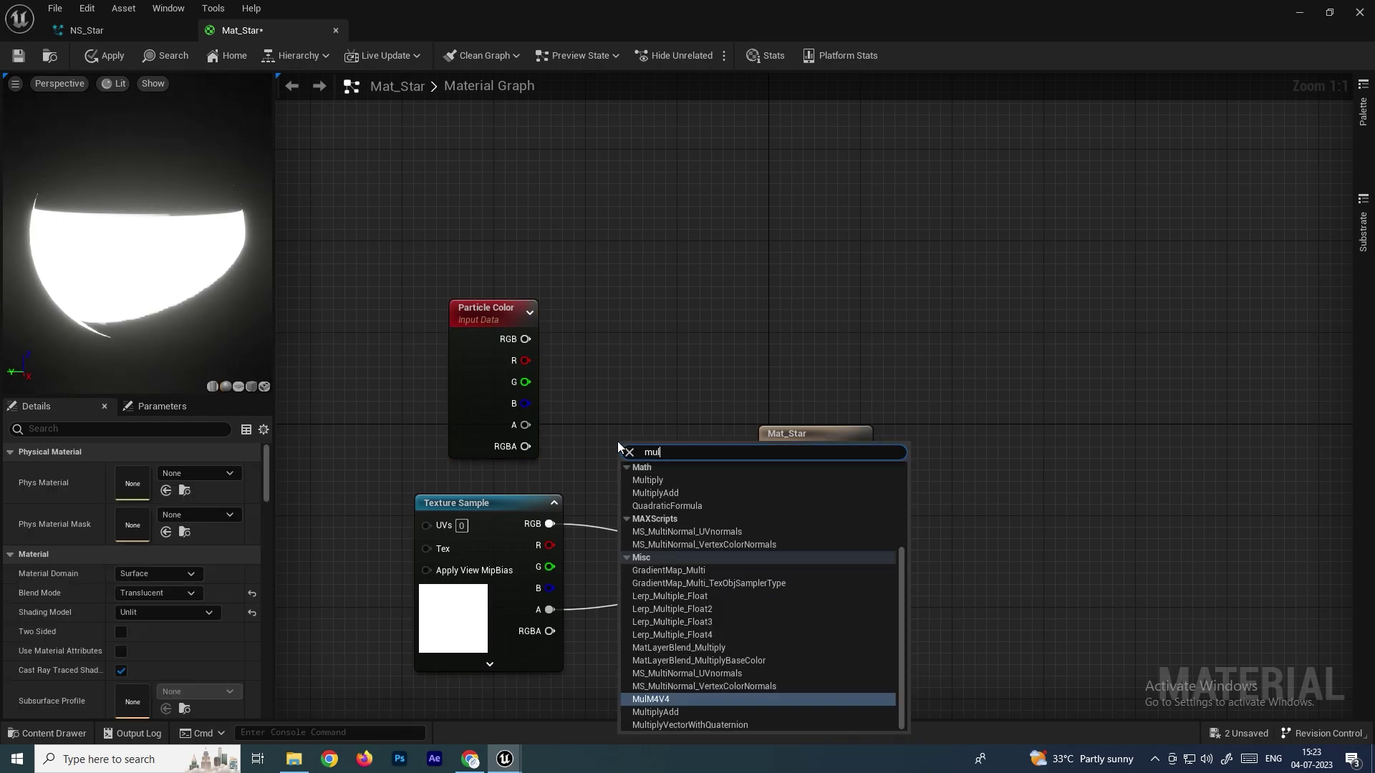
left_click(669, 478)
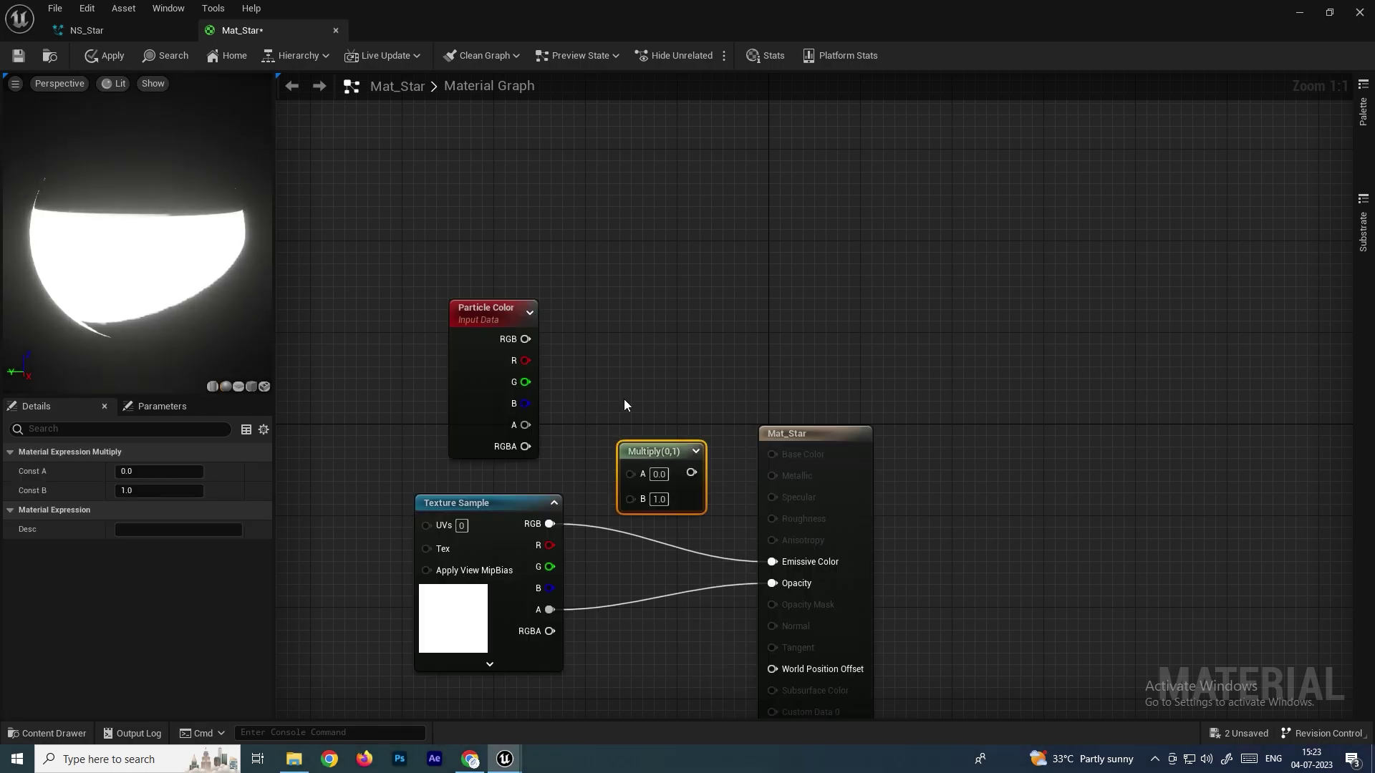
left_click_drag(525, 339, 659, 411)
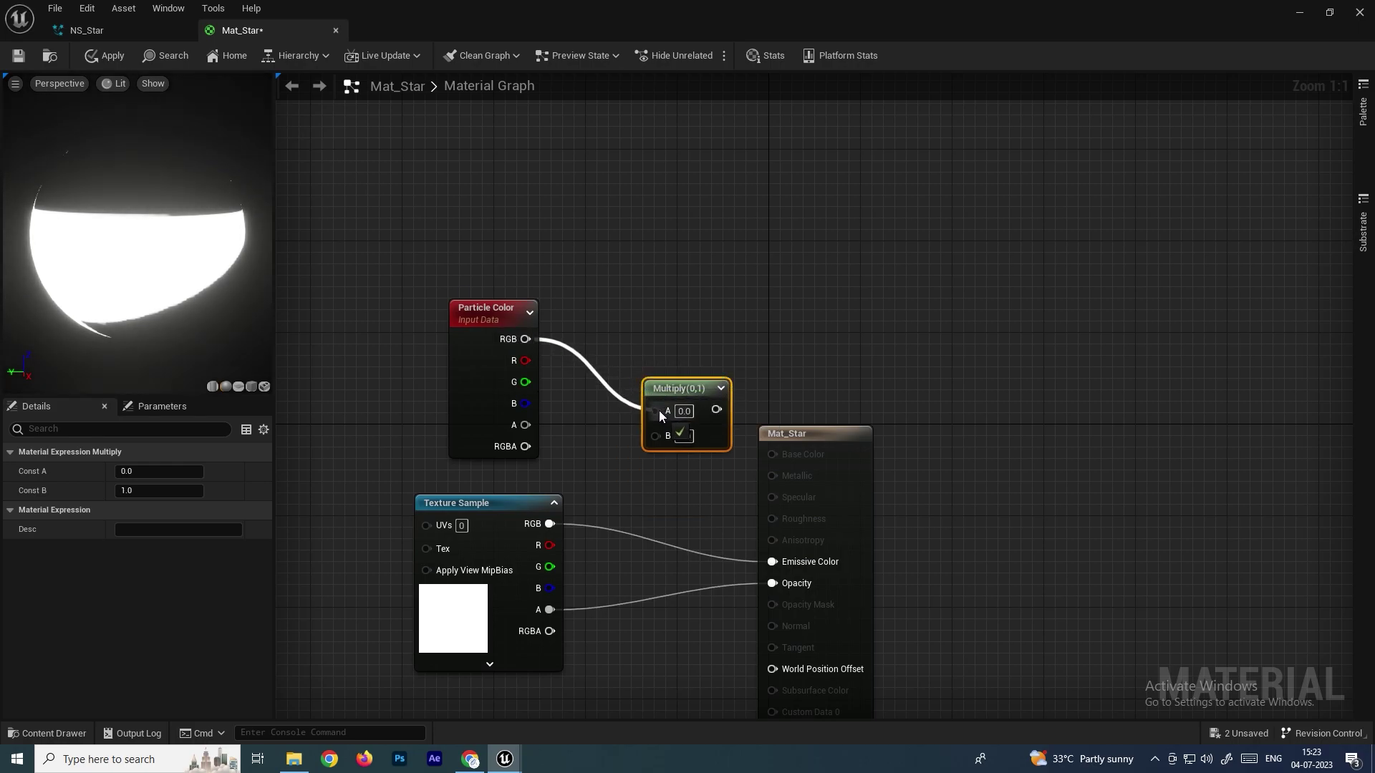
left_click_drag(549, 524, 773, 563)
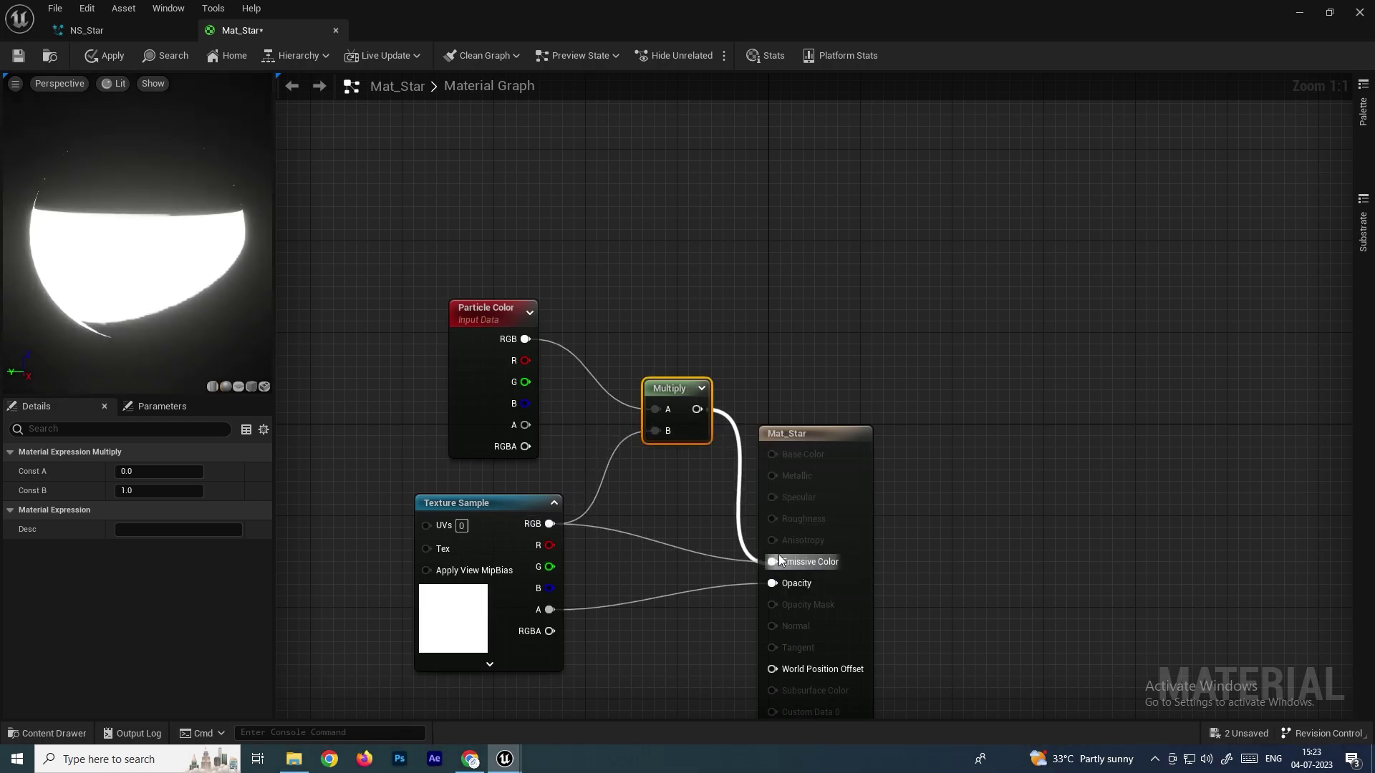
left_click(780, 383)
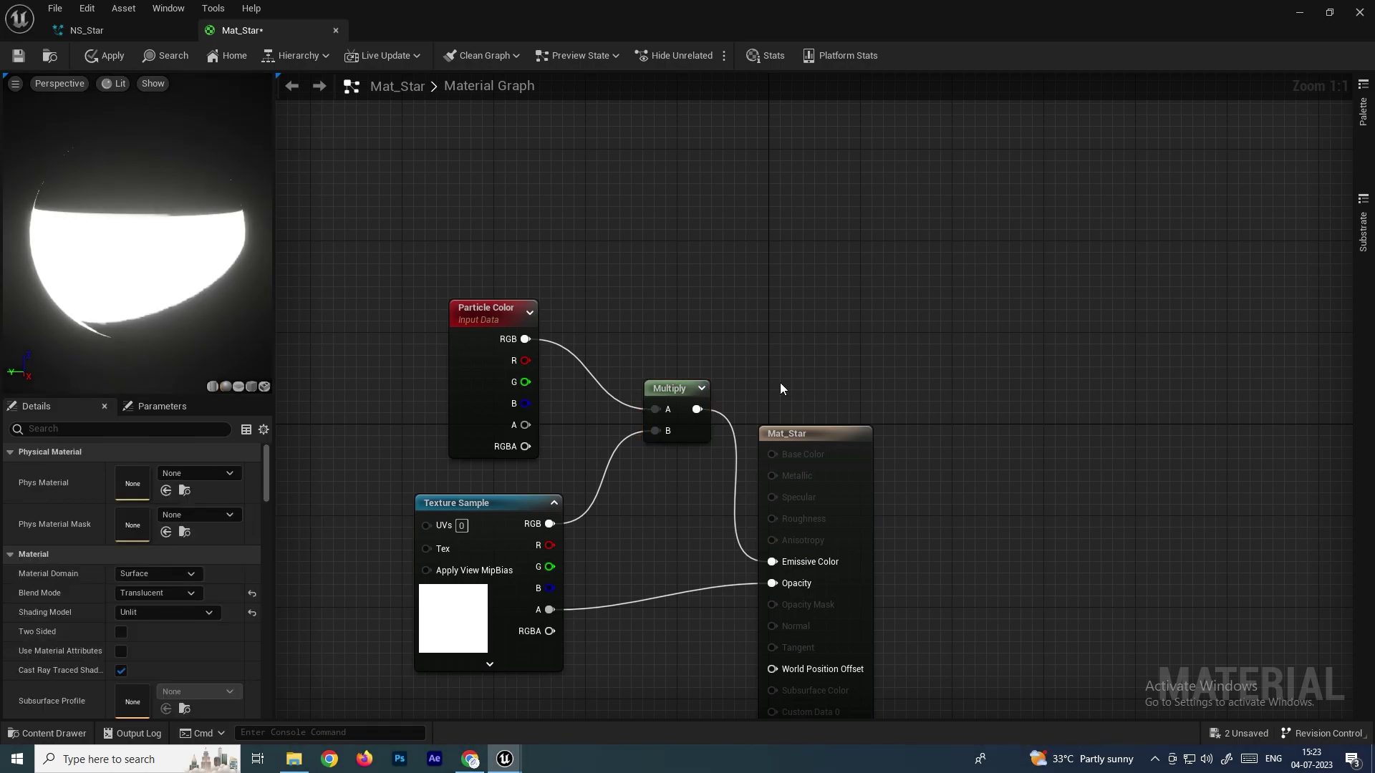
key("ctrl+s")
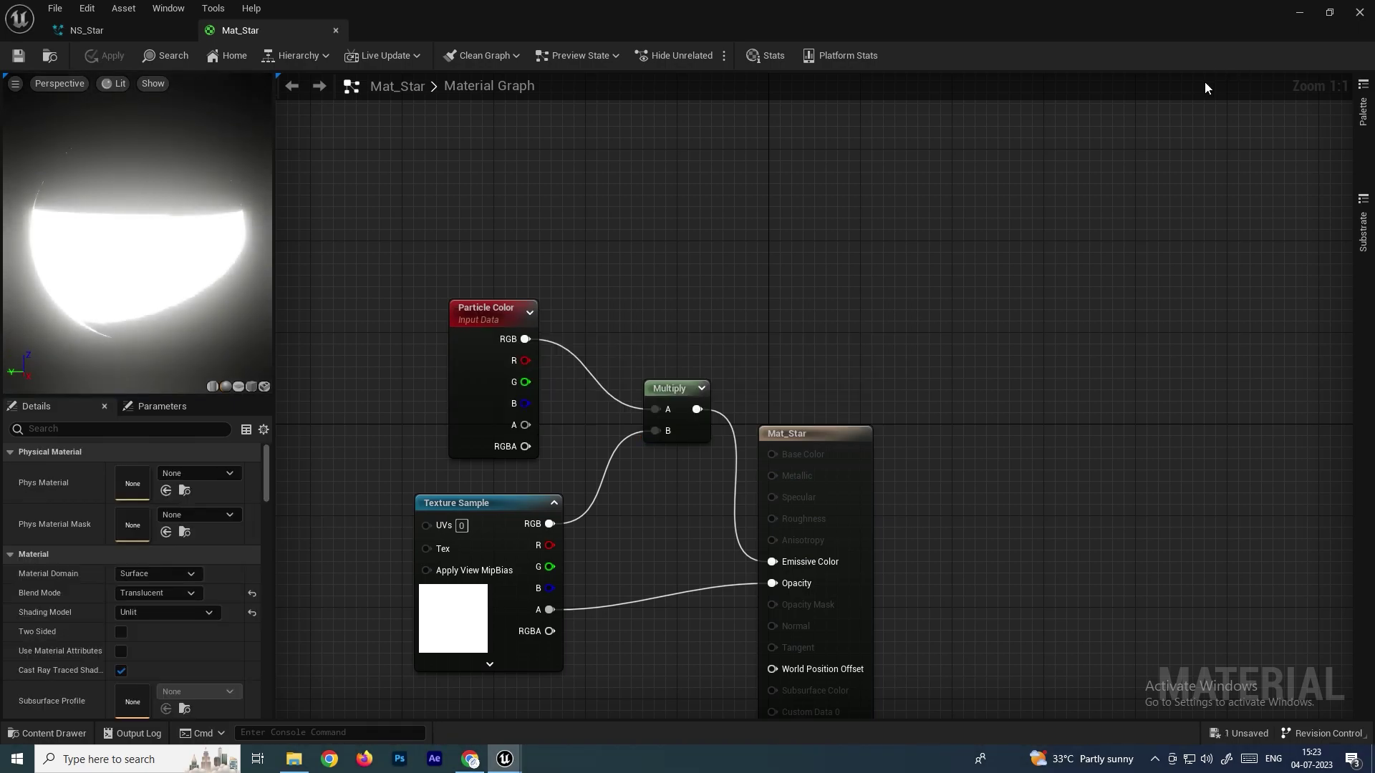
Reopen NS_Star and change the Color module to magenta (R 0.68471, G 0.0, B 1.0).
left_click(1300, 13)
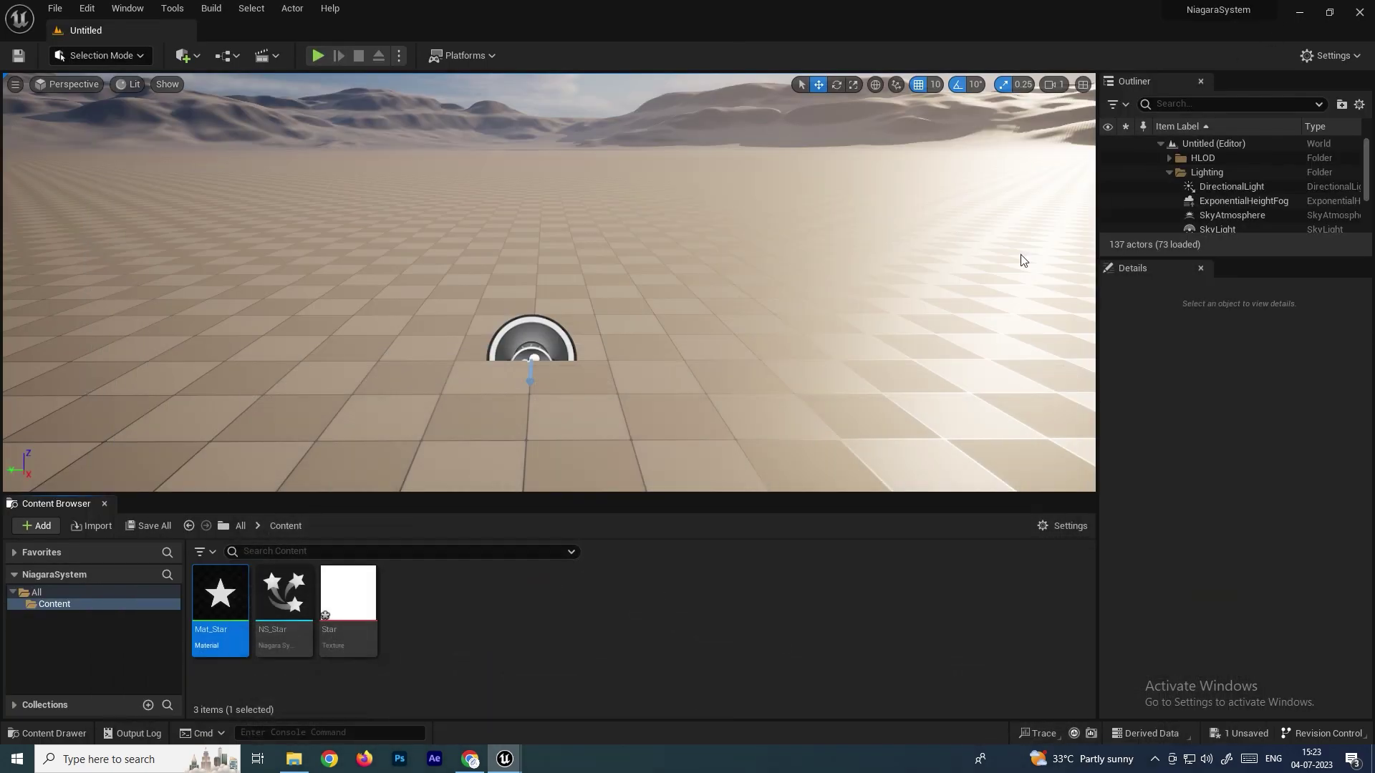
double_click(293, 619)
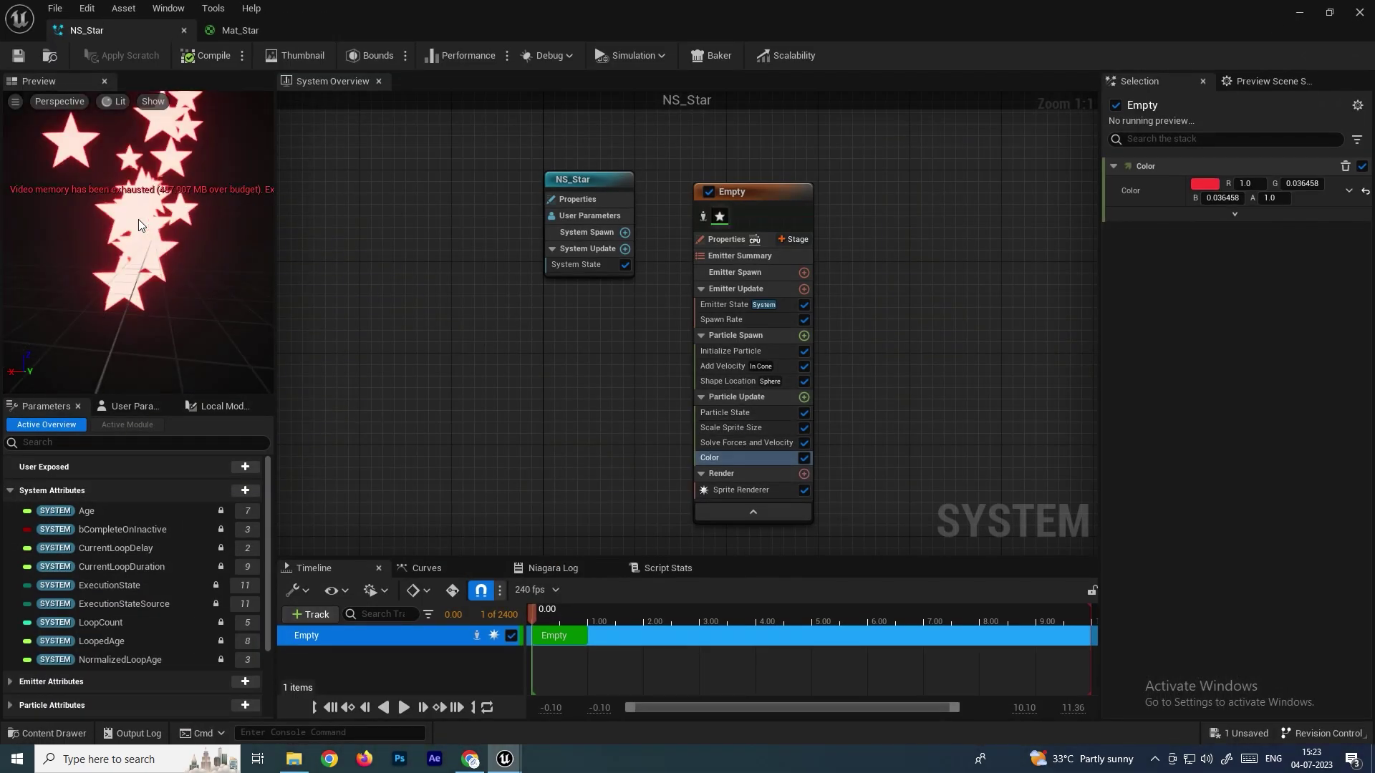
left_click(1207, 187)
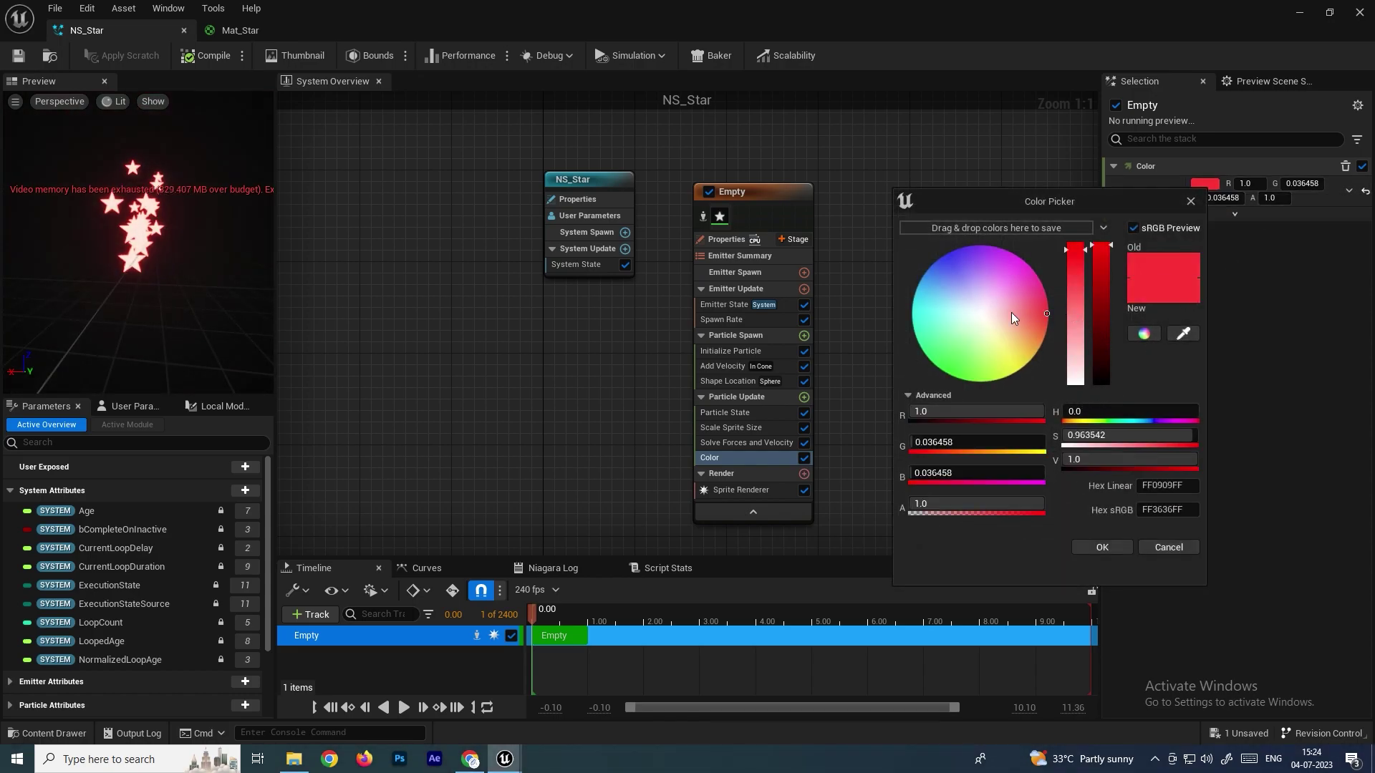
mouse_move(975, 261)
left_mouse_down()
mouse_move(935, 239)
mouse_move(995, 244)
left_mouse_up()
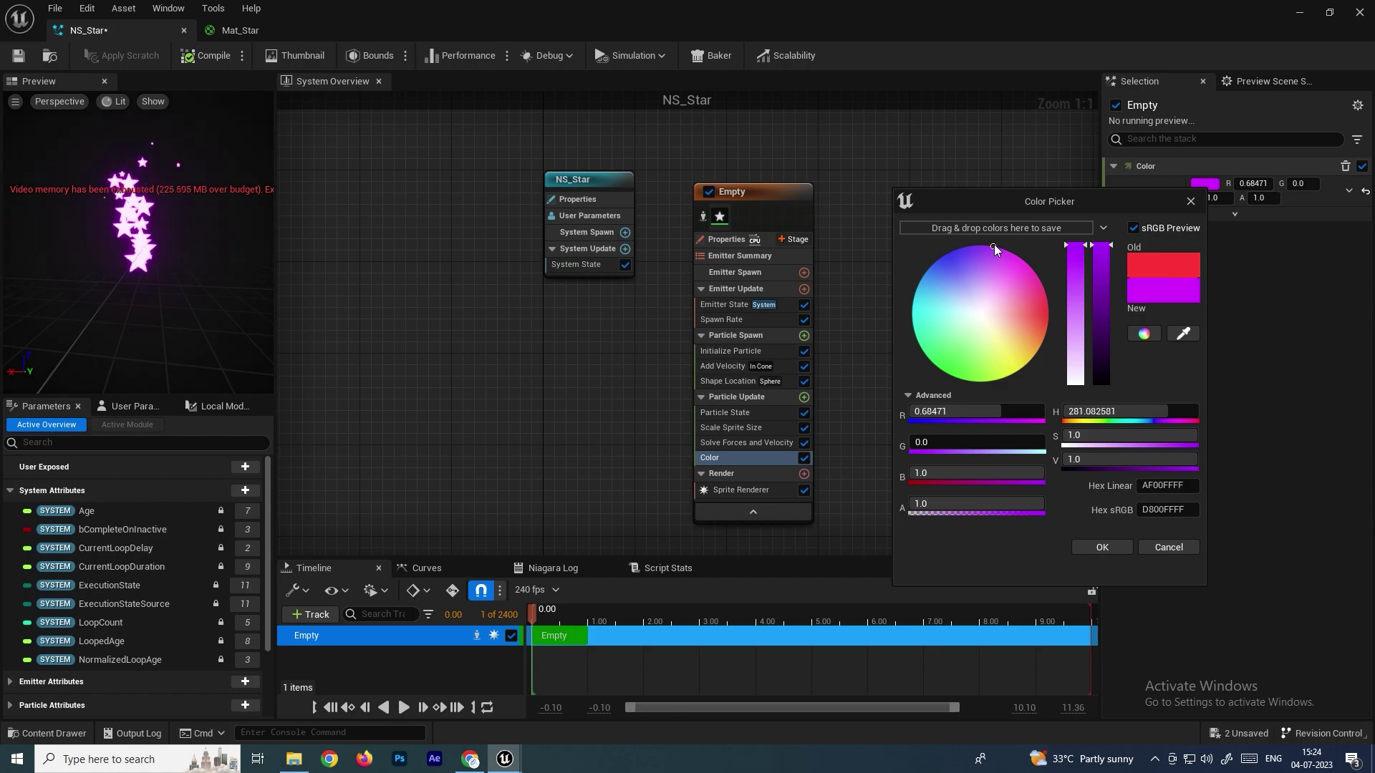
left_click(1254, 277)
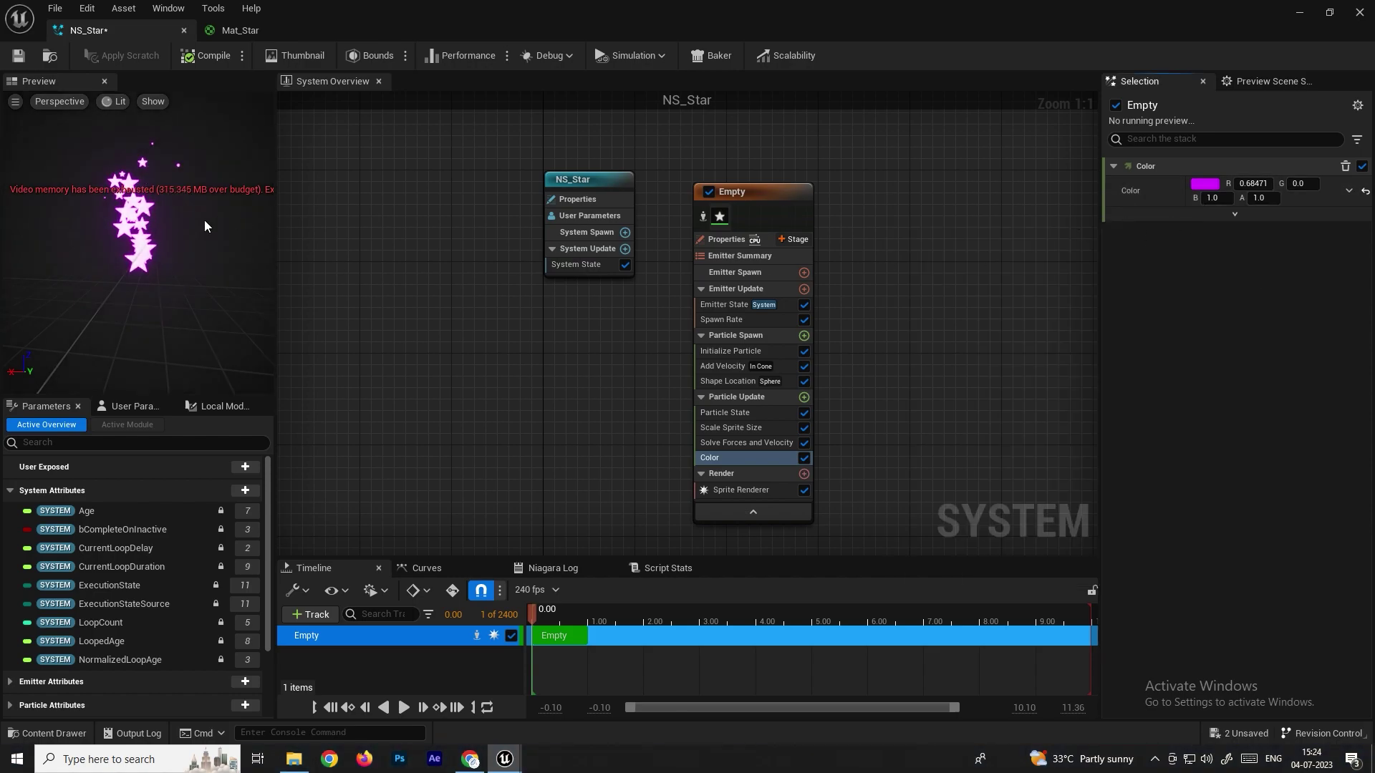
left_click(1348, 192)
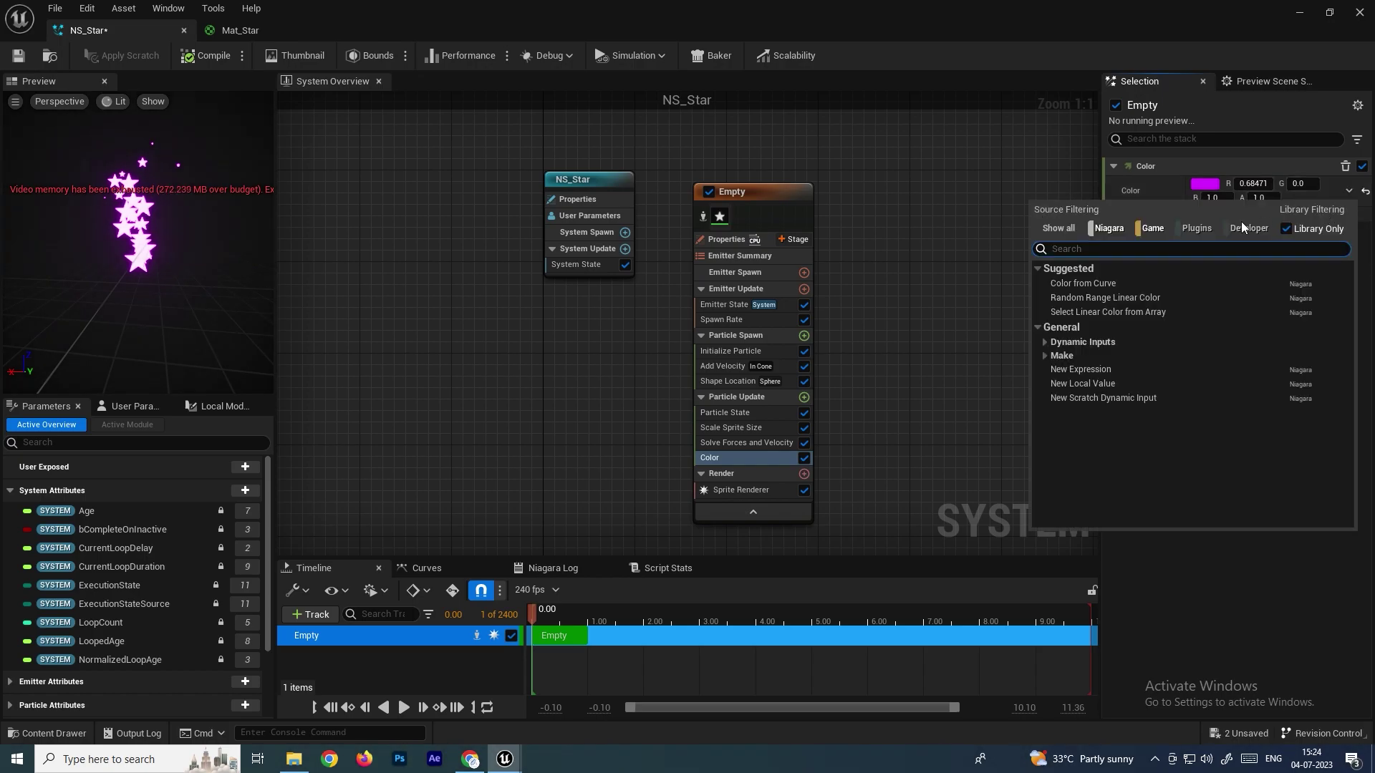
Drive the particle colour from a curve gradient running from pink to green.
left_click(1084, 285)
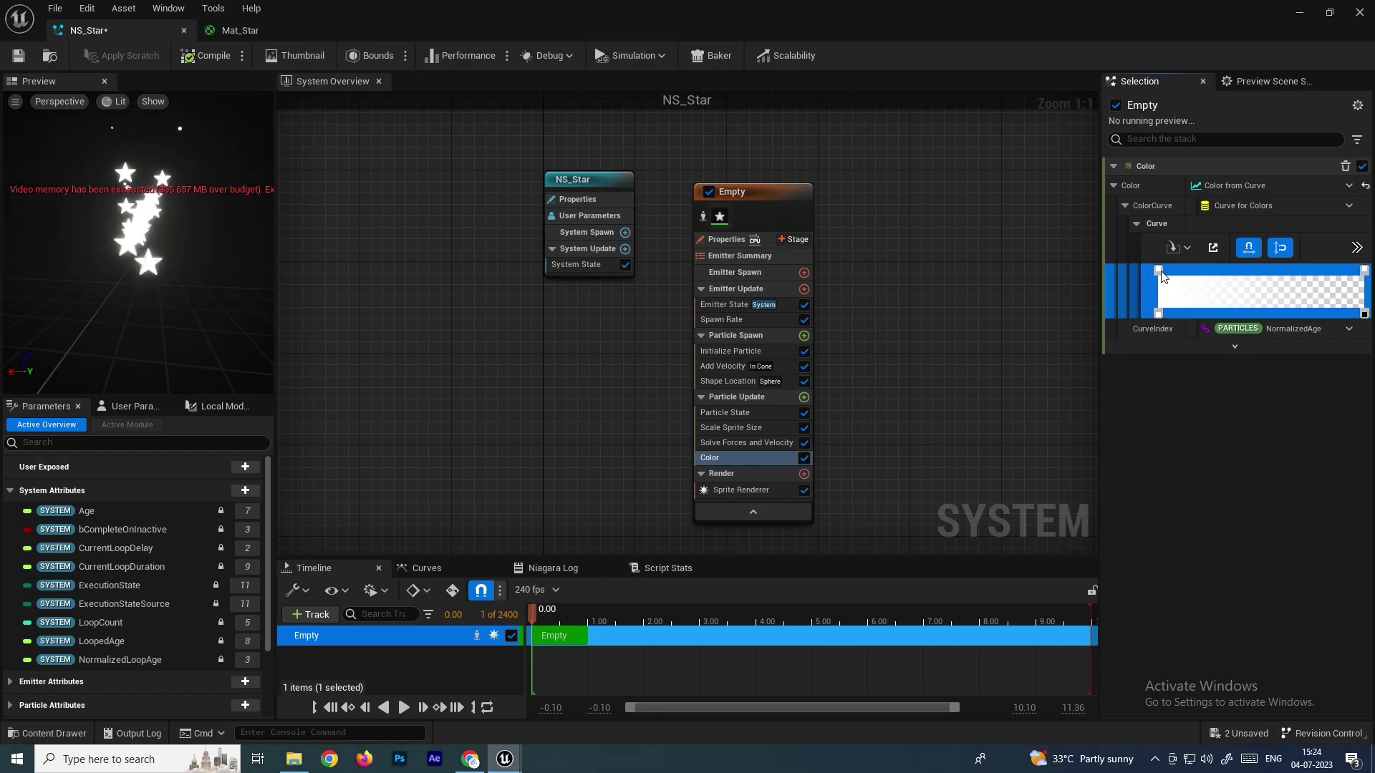
double_click(1159, 272)
mouse_move(922, 377)
left_mouse_down()
mouse_move(938, 320)
mouse_move(912, 316)
mouse_move(991, 387)
left_mouse_up()
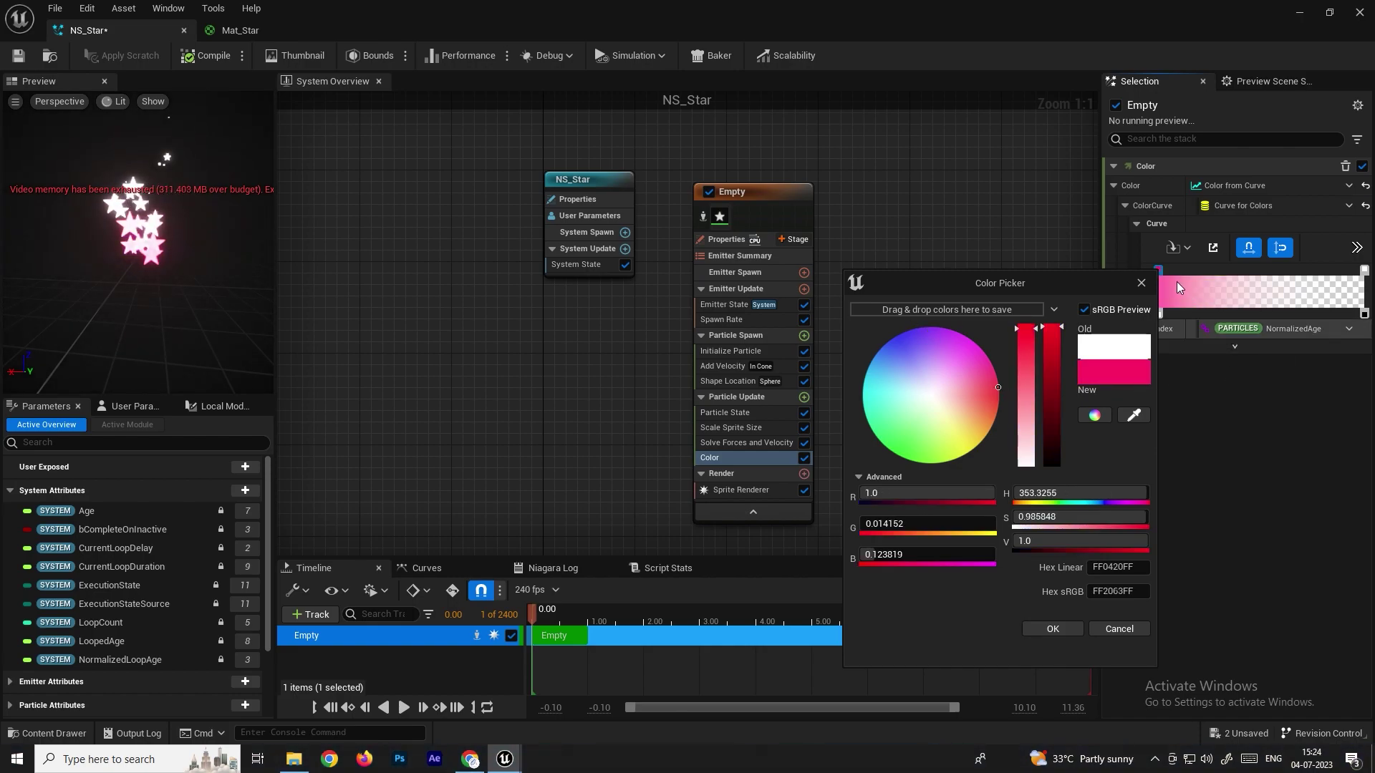
left_click(1054, 629)
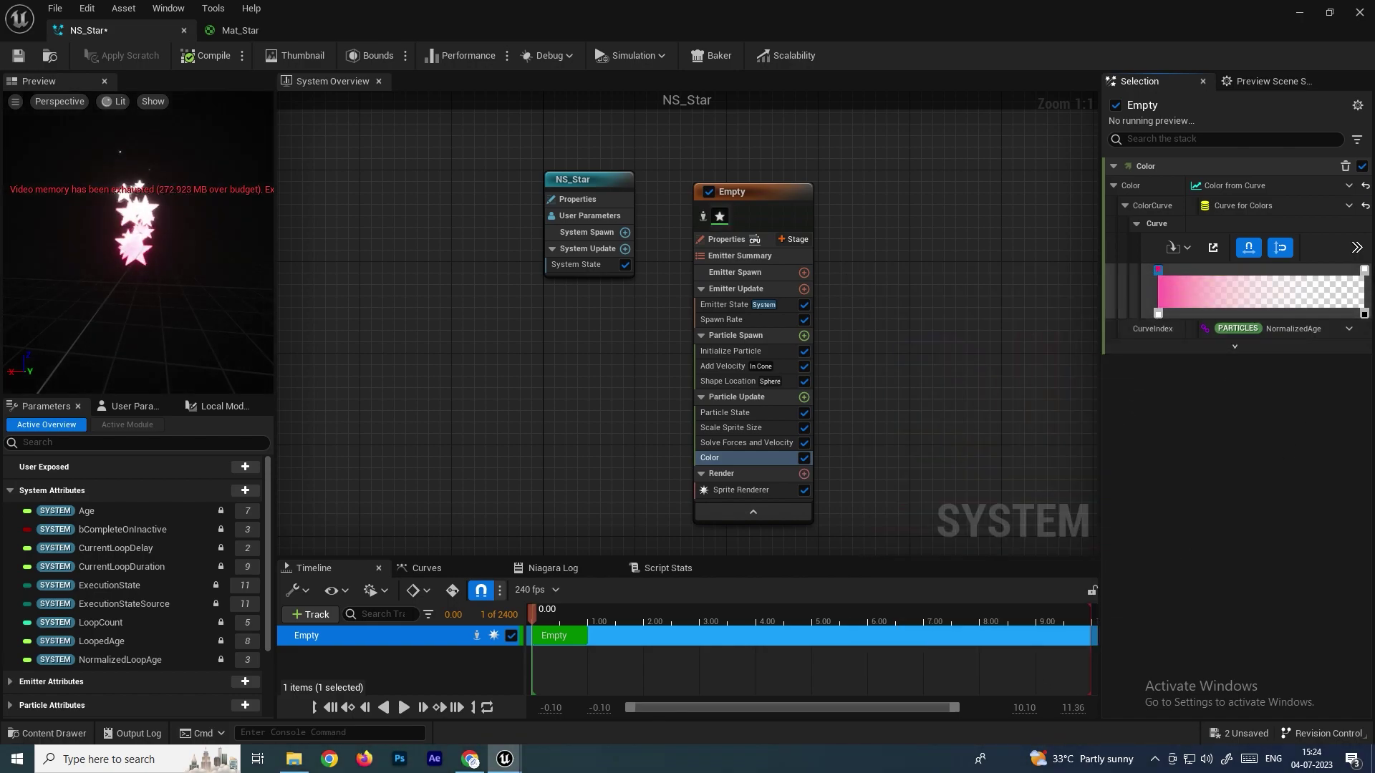
double_click(1365, 271)
mouse_move(1107, 380)
left_mouse_down()
mouse_move(1081, 325)
mouse_move(1097, 320)
mouse_move(1129, 419)
mouse_move(1108, 446)
left_mouse_up()
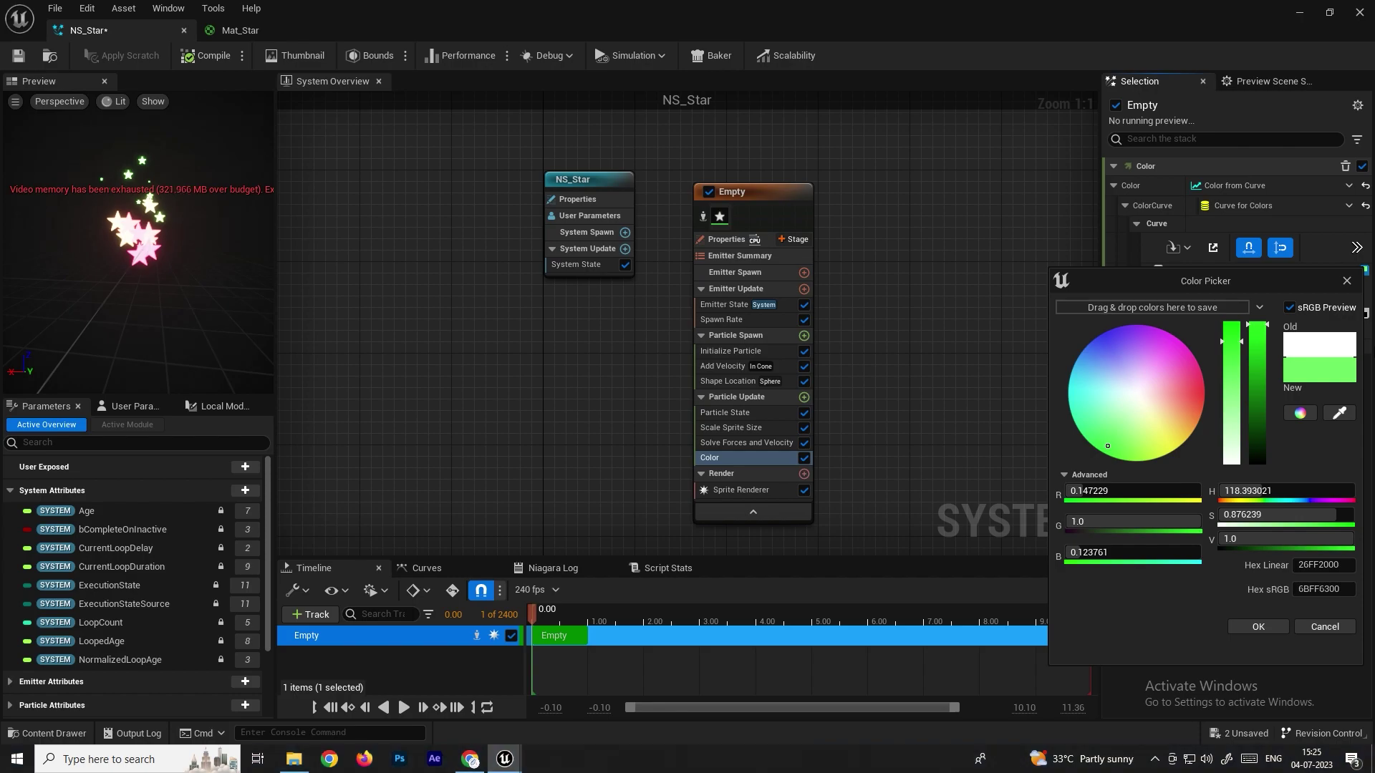
left_click(1267, 627)
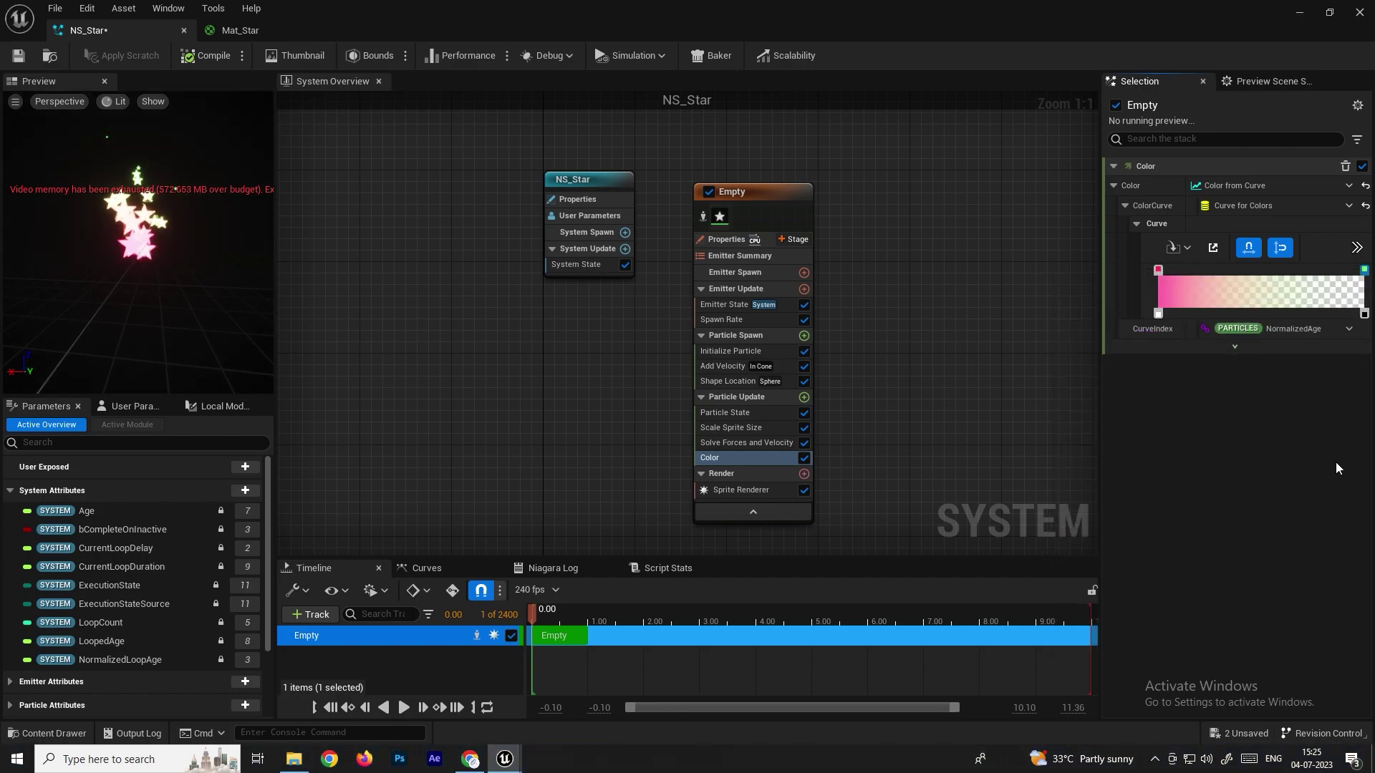
Set the end stop's opacity to 100, move green two-thirds along, and preview playback.
double_click(1366, 318)
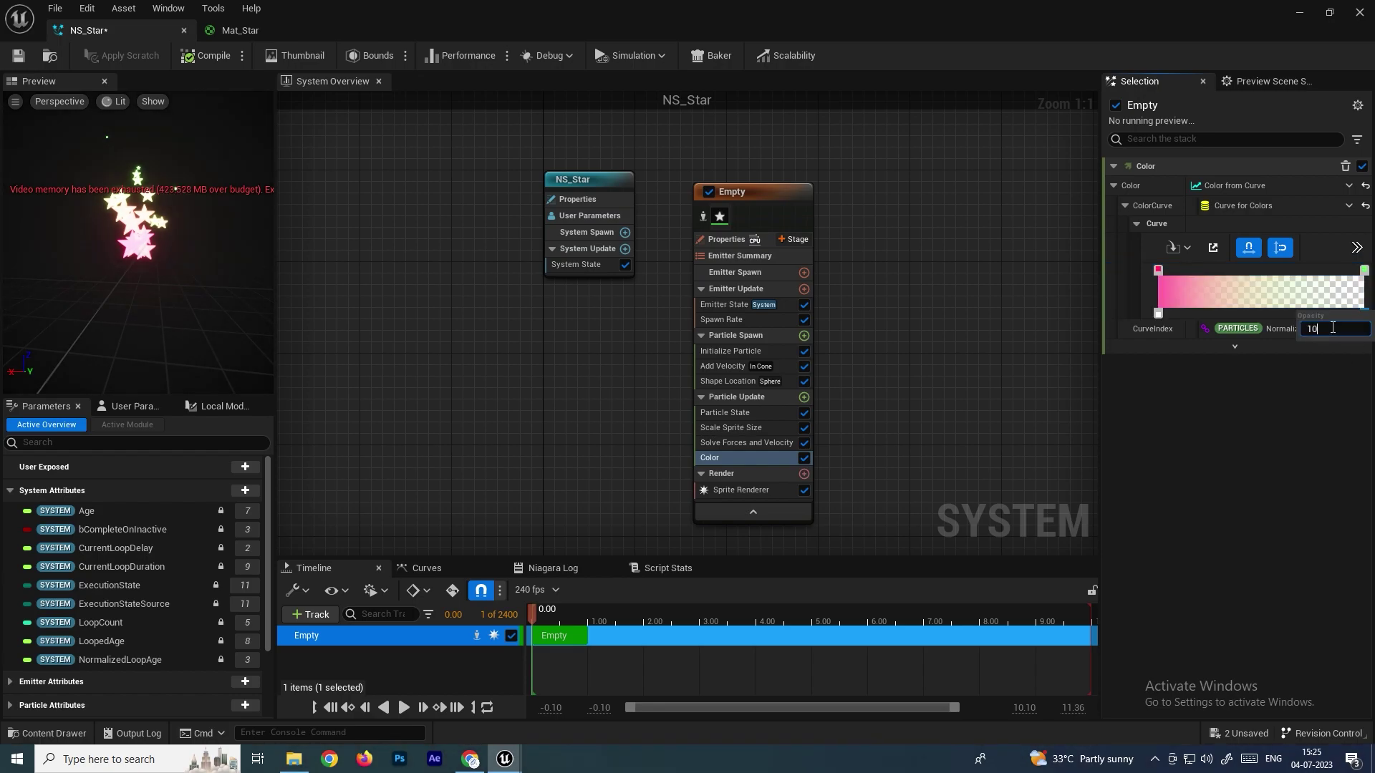
type("100")
key("Return")
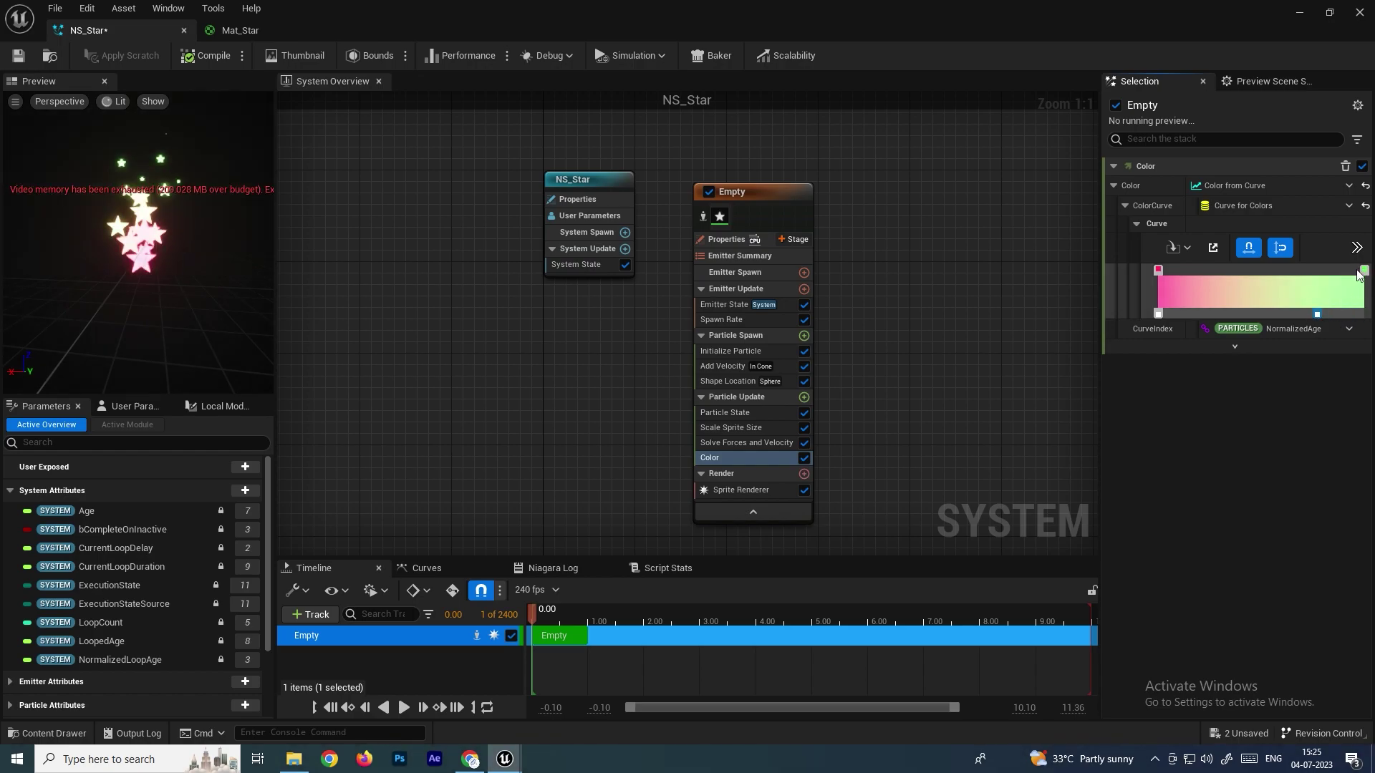
left_click_drag(1302, 276, 1292, 271)
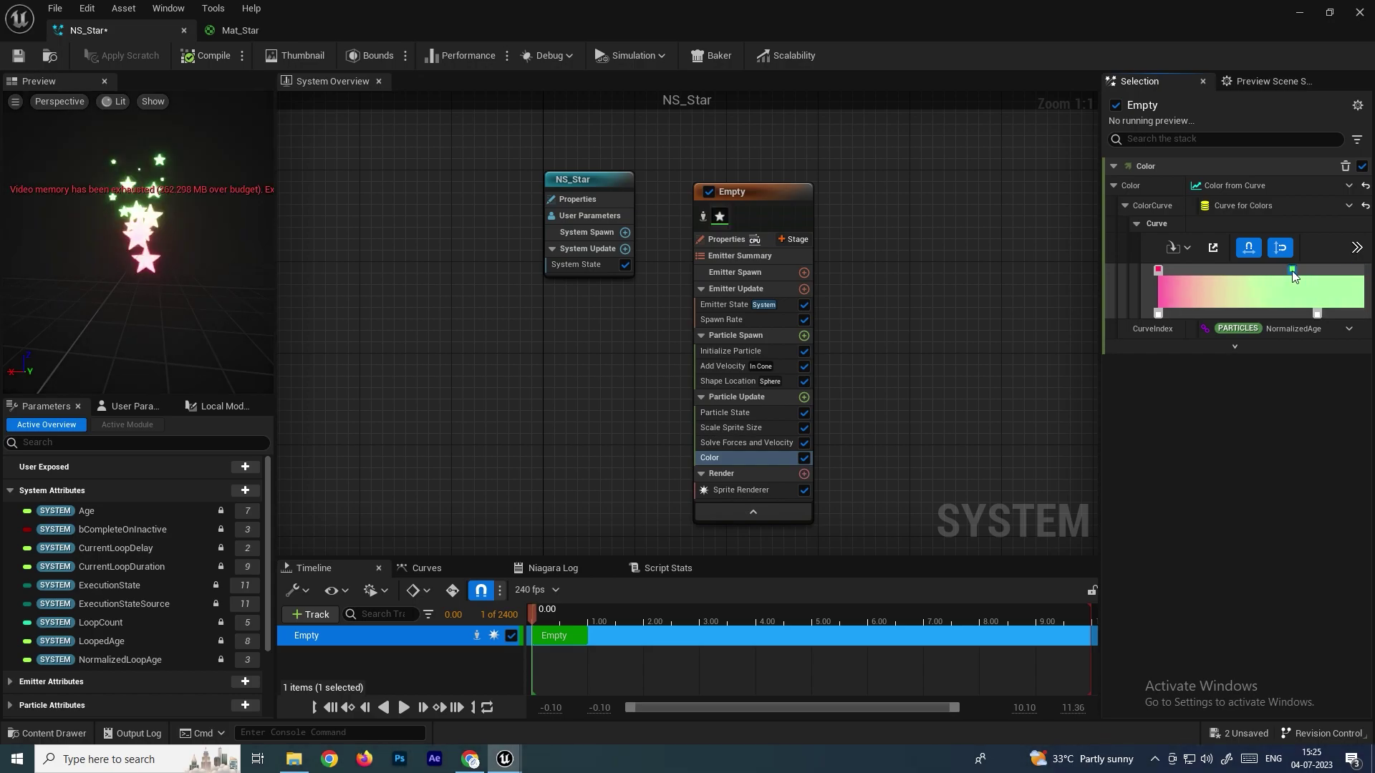
scroll(162, 221, "up", 3)
scroll(164, 216, "down", 3)
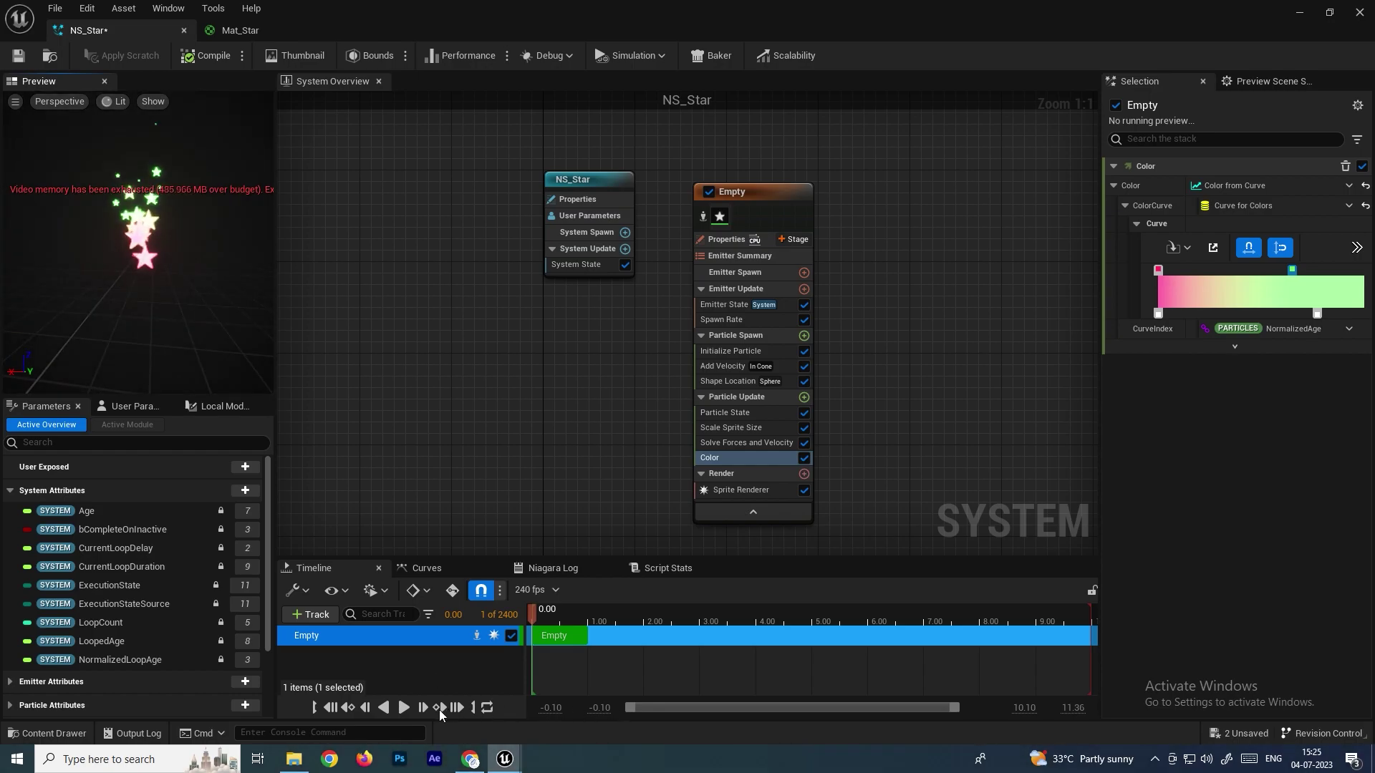
left_click(405, 707)
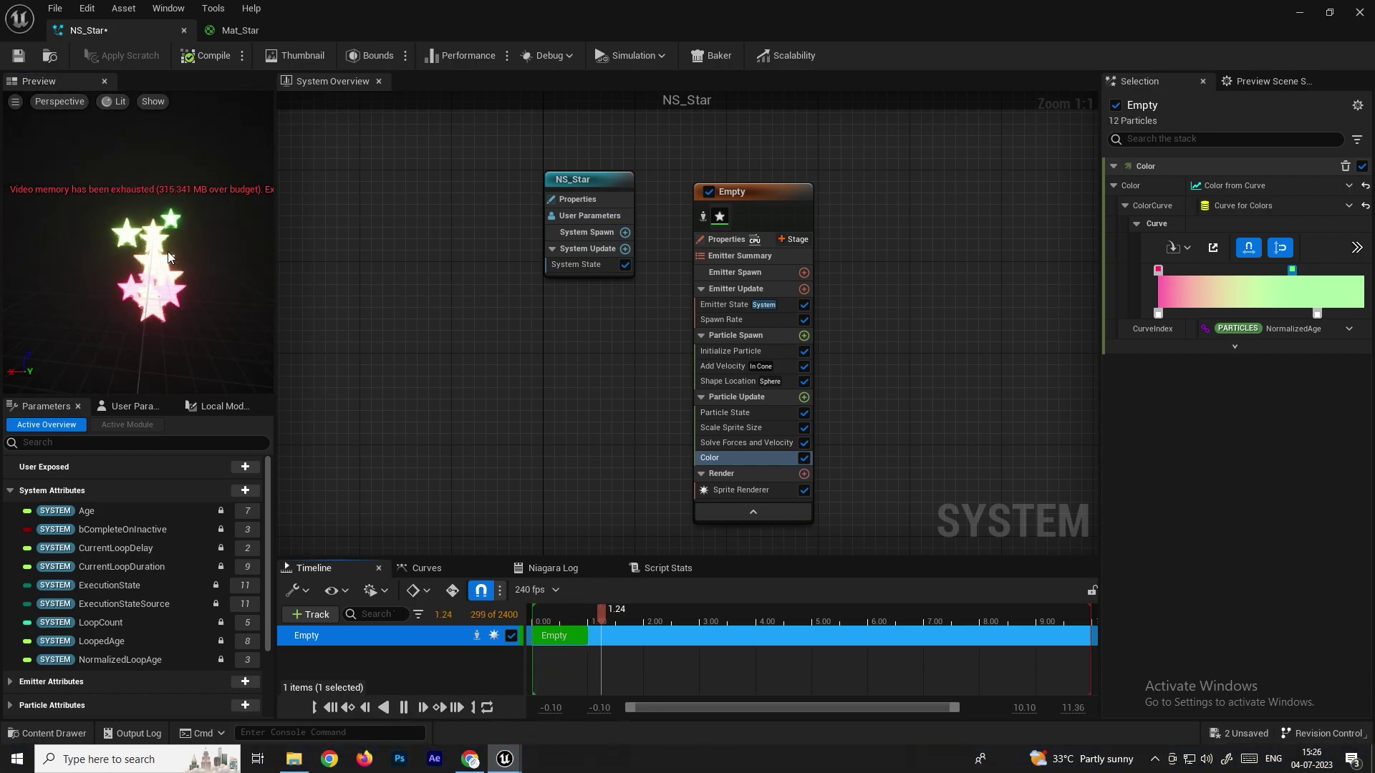
key("space")
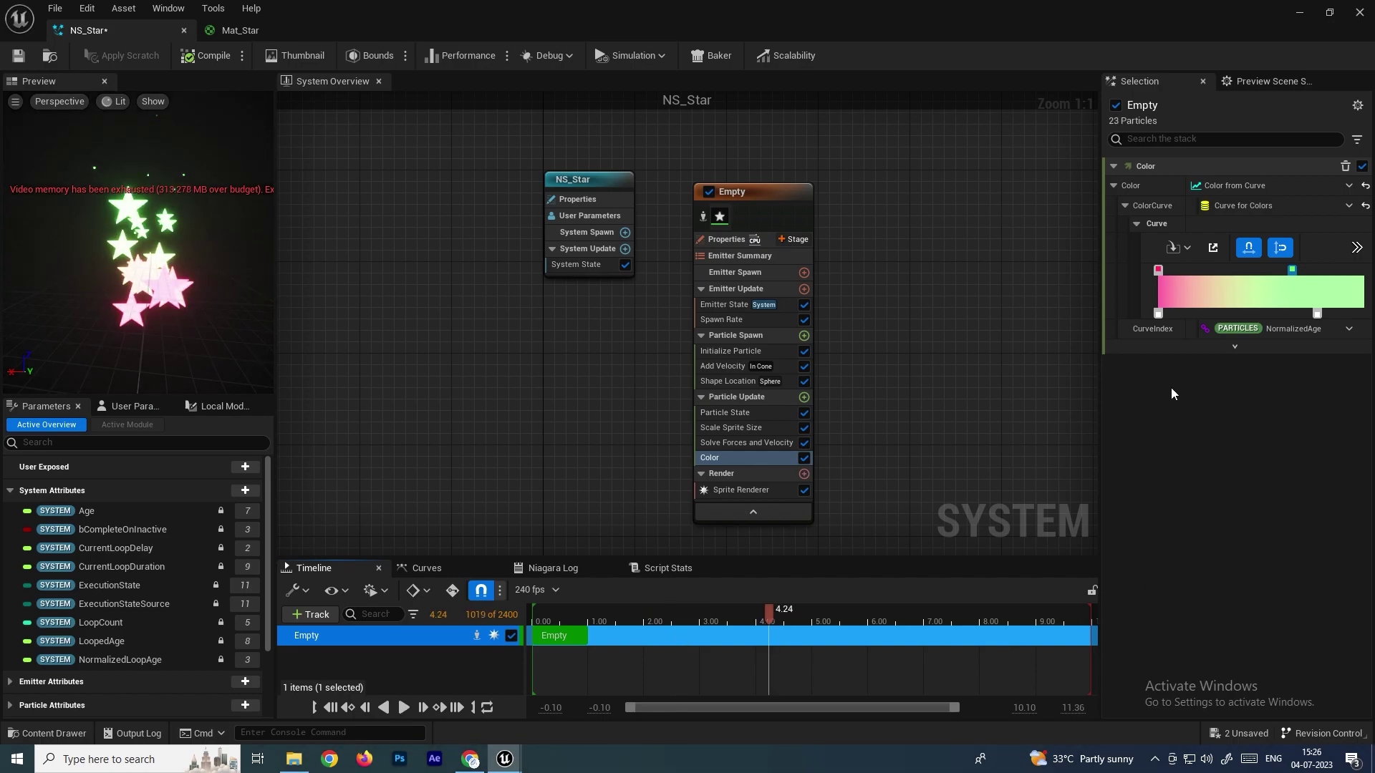
Raise the pink gradient stop's brightness value to 10.
left_click(1159, 270)
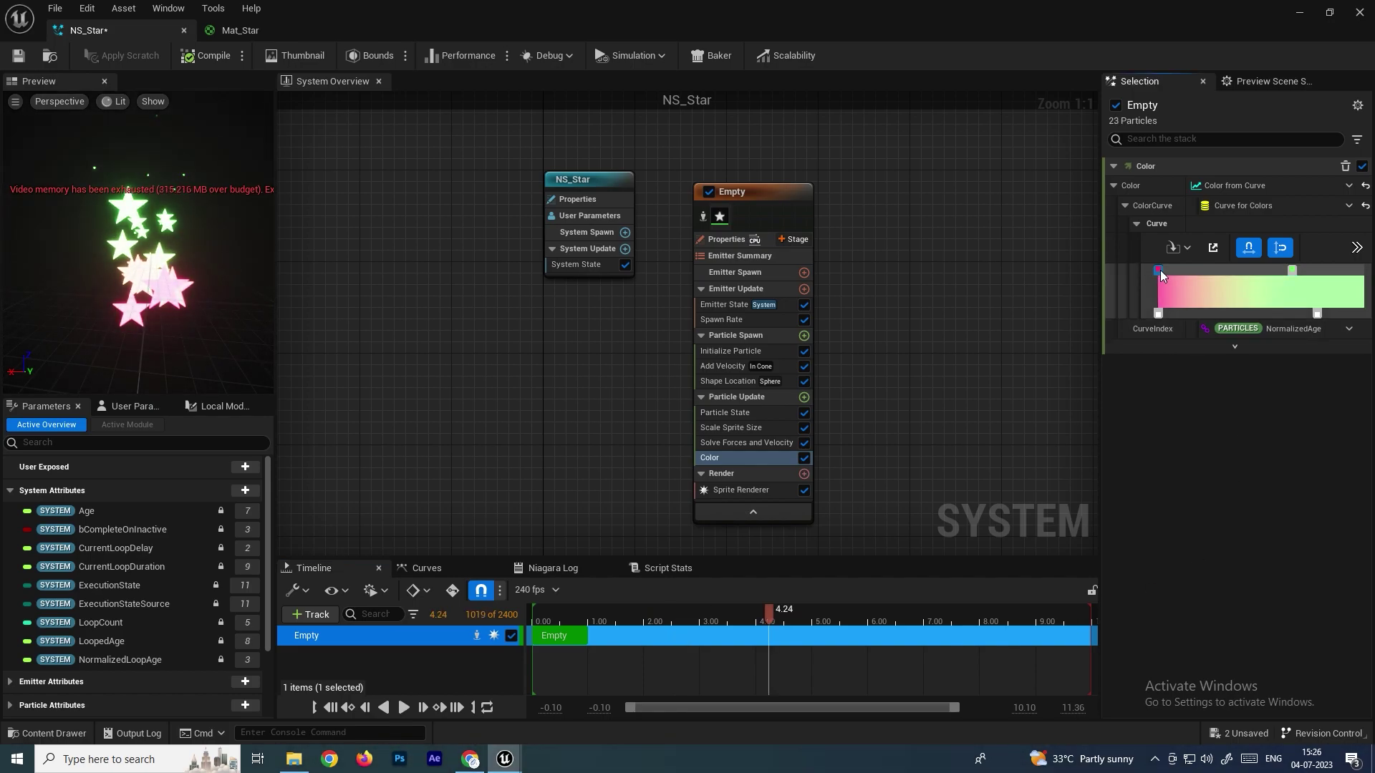
double_click(1159, 270)
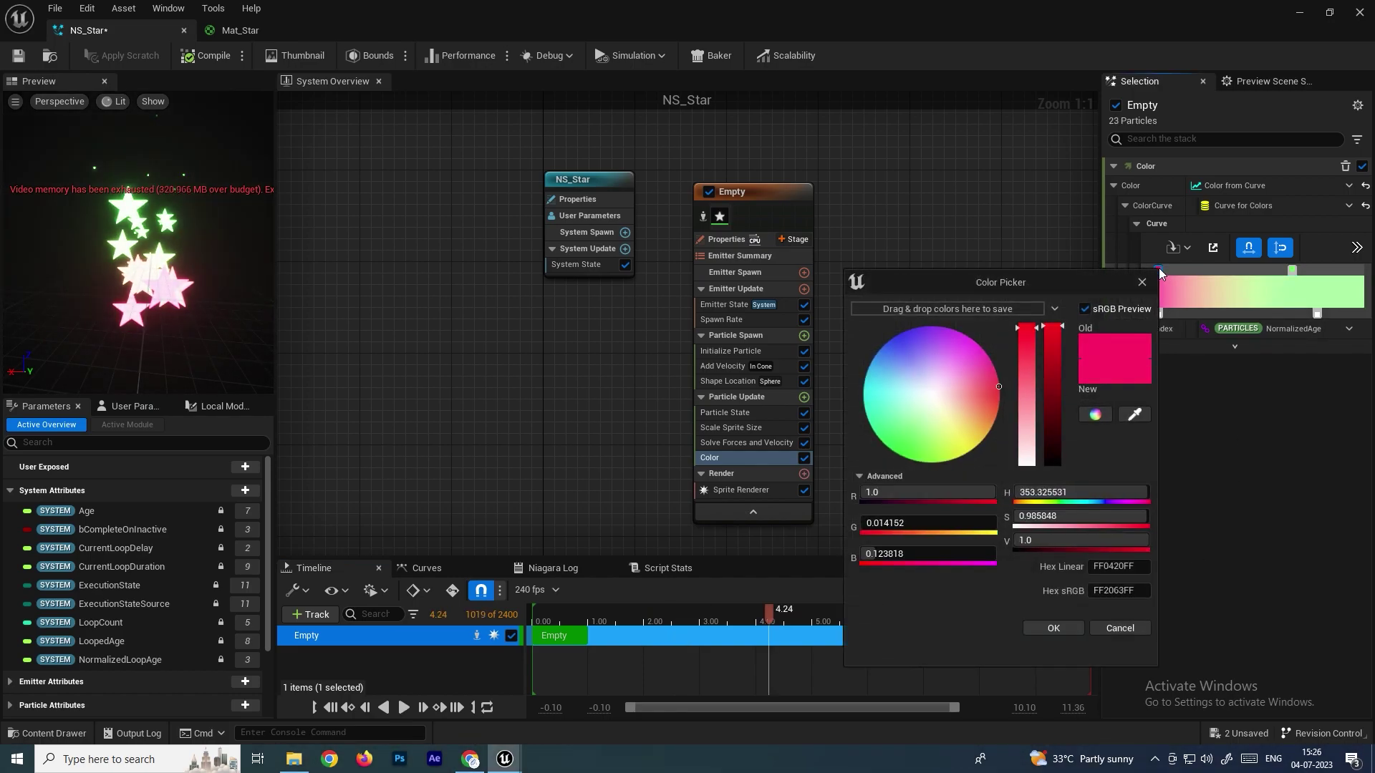
left_click(1039, 540)
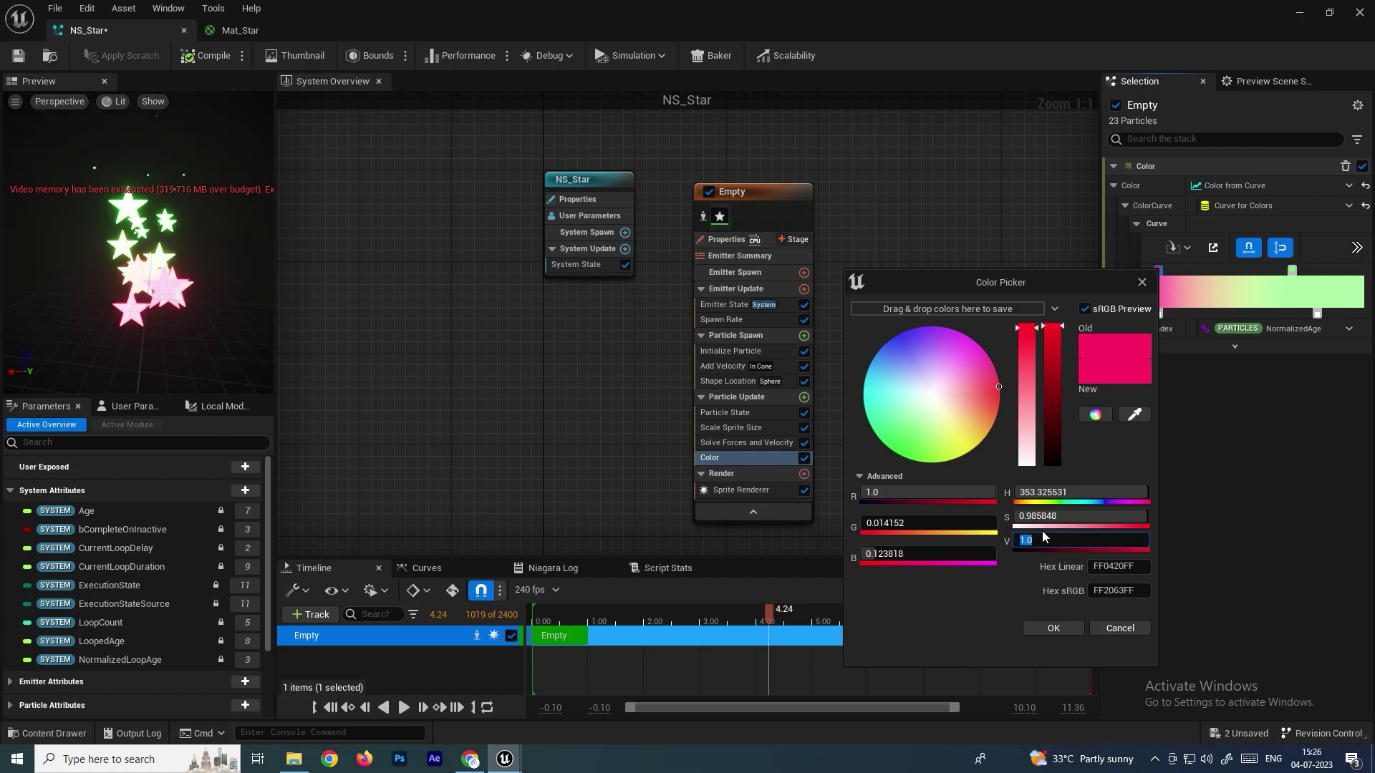
type("10")
key("Return")
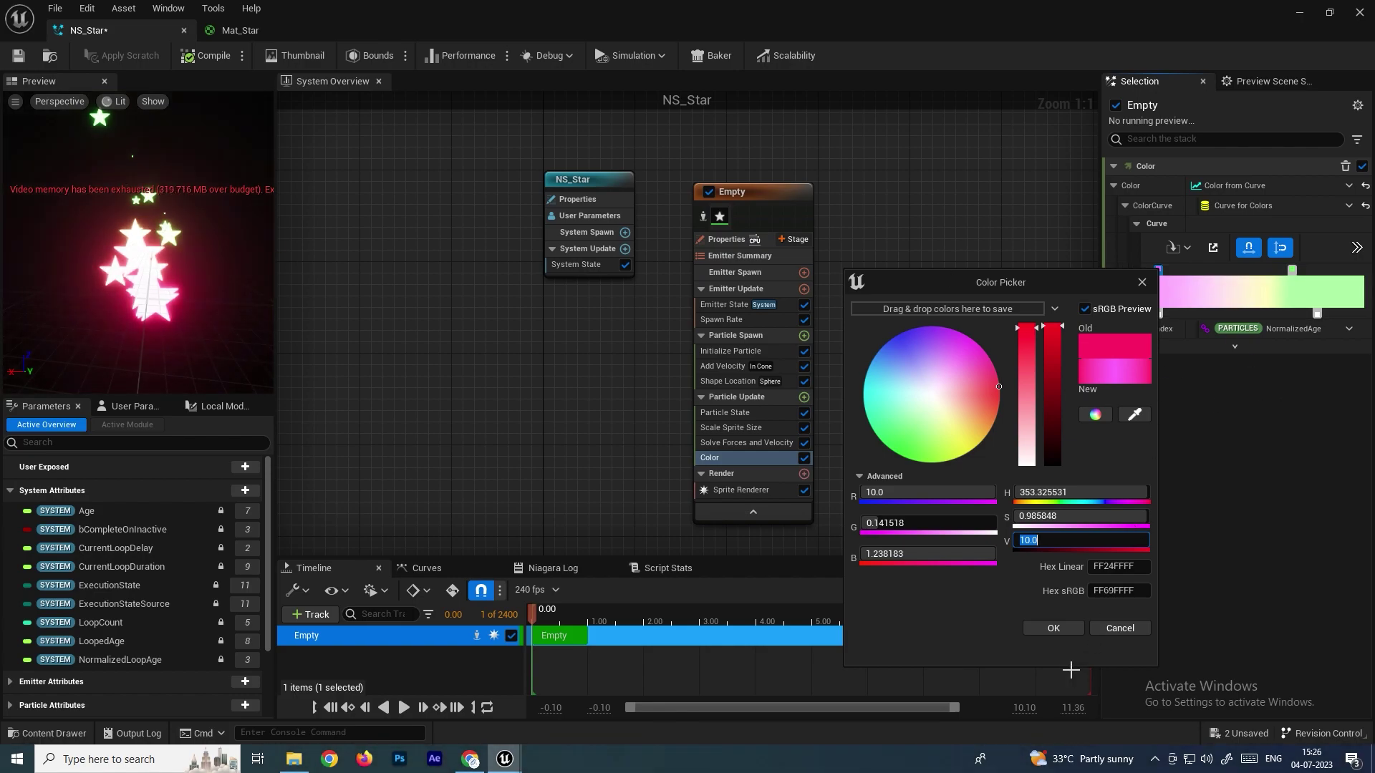
left_click(1054, 628)
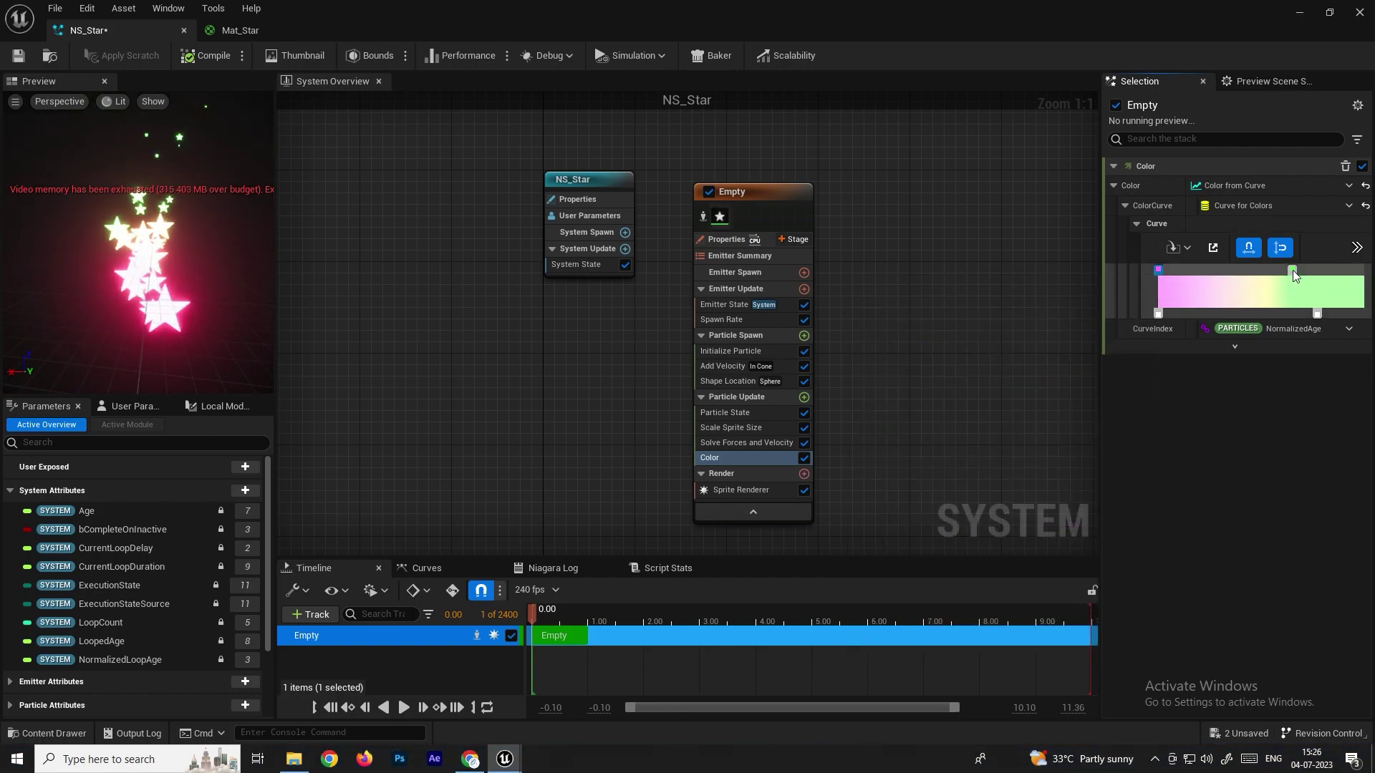
Set the green stop's brightness to 2 and play the preview.
double_click(1292, 269)
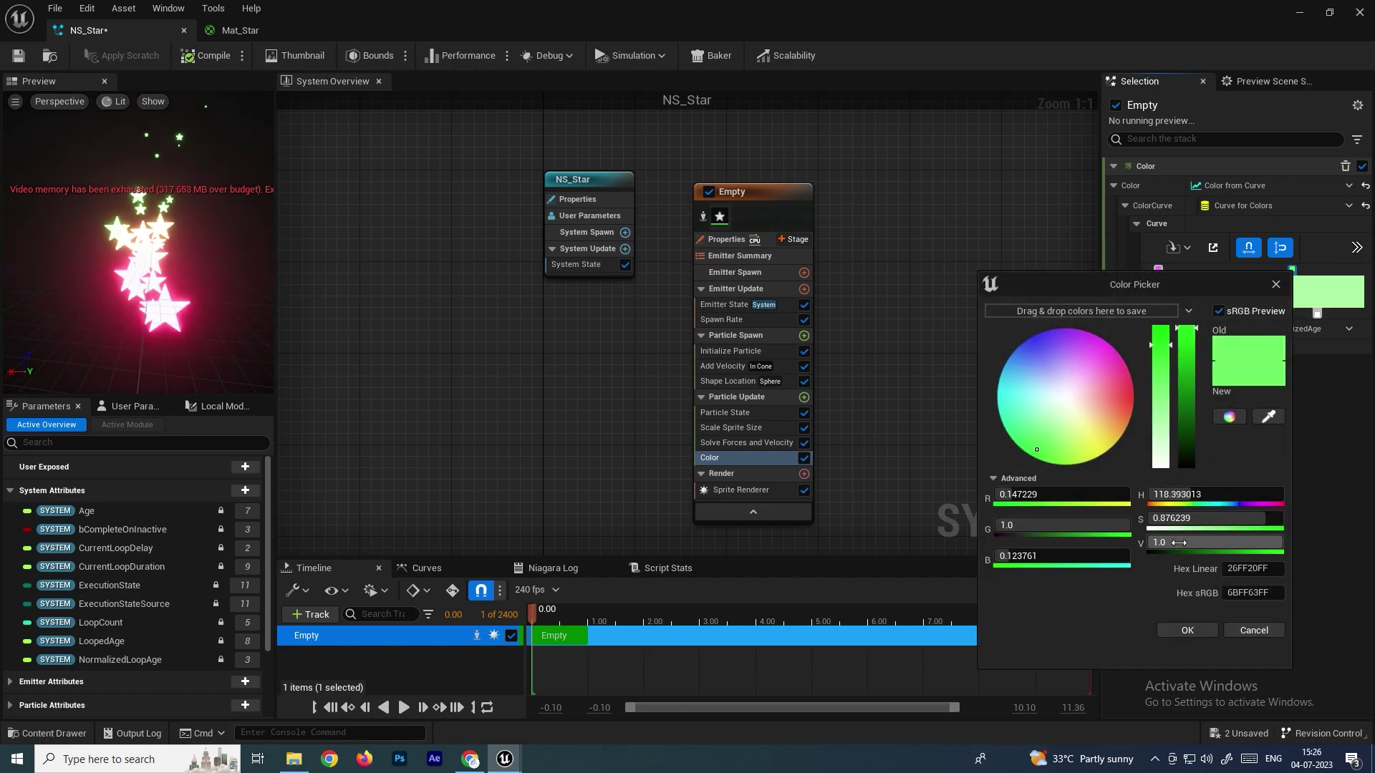
left_click(1178, 542)
type("5")
key("Return")
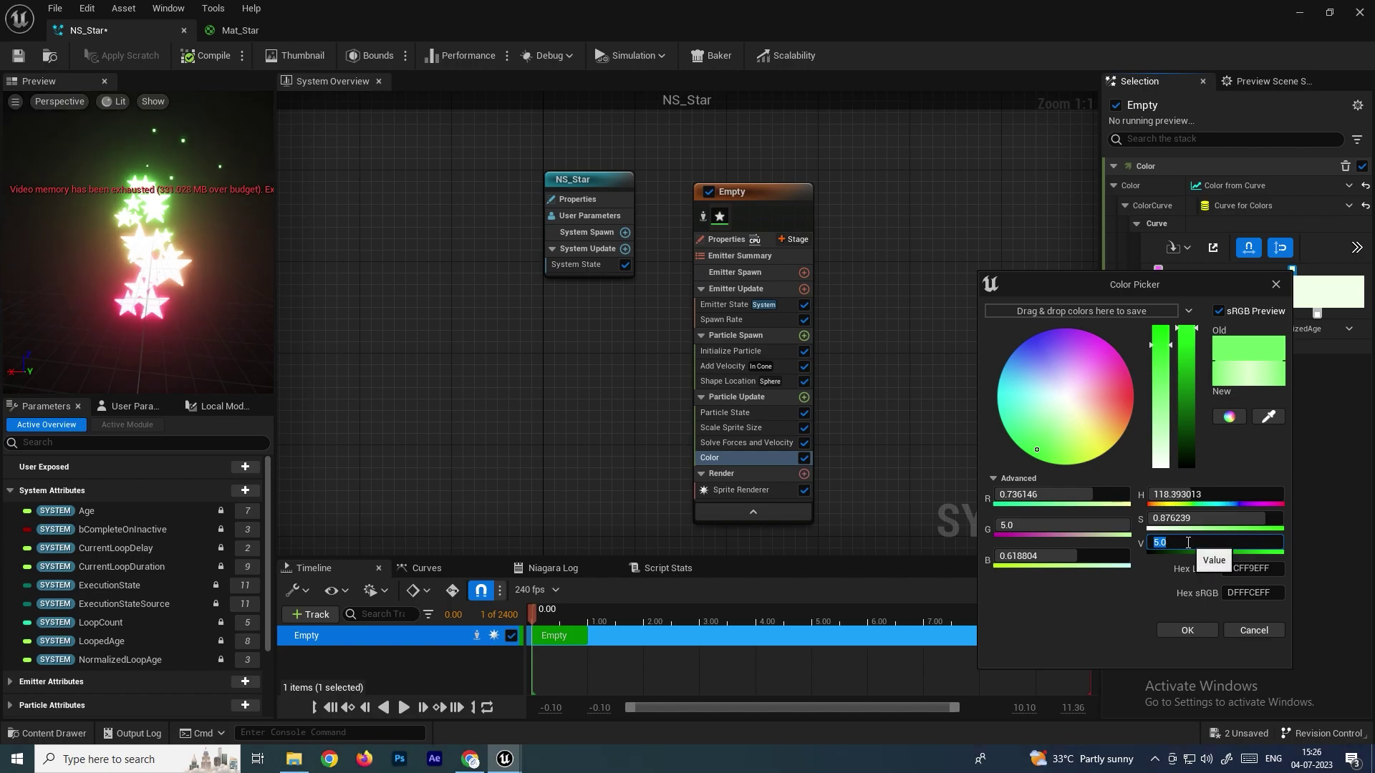
key("Return")
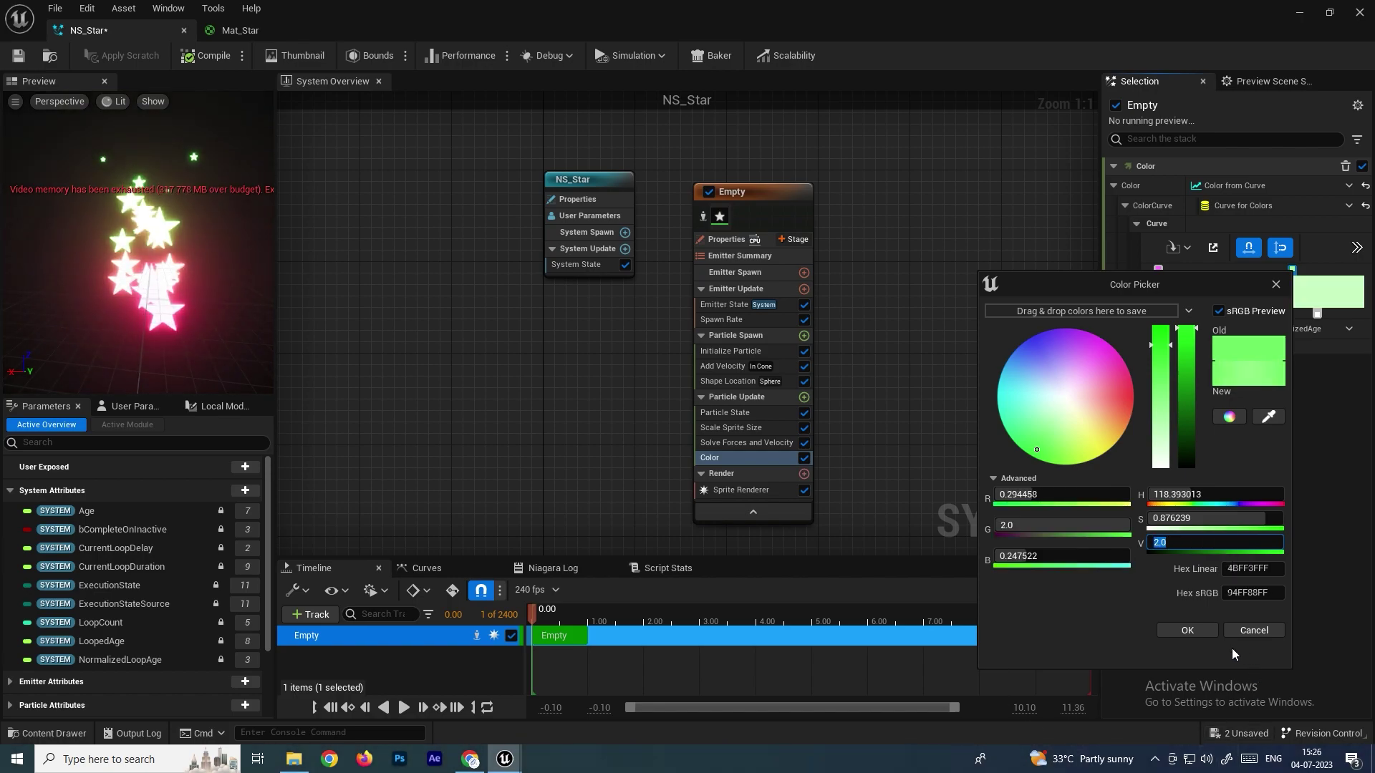
left_click(1201, 633)
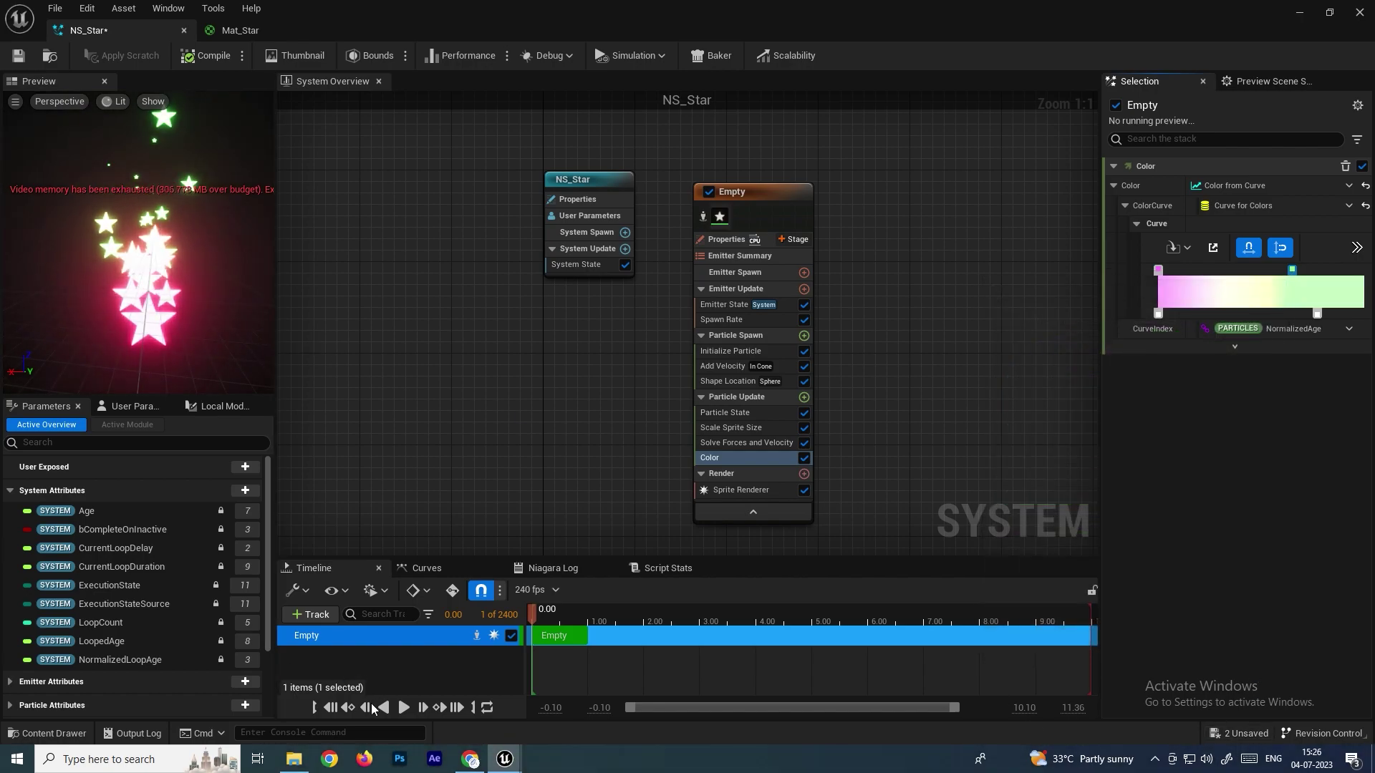
left_click(404, 707)
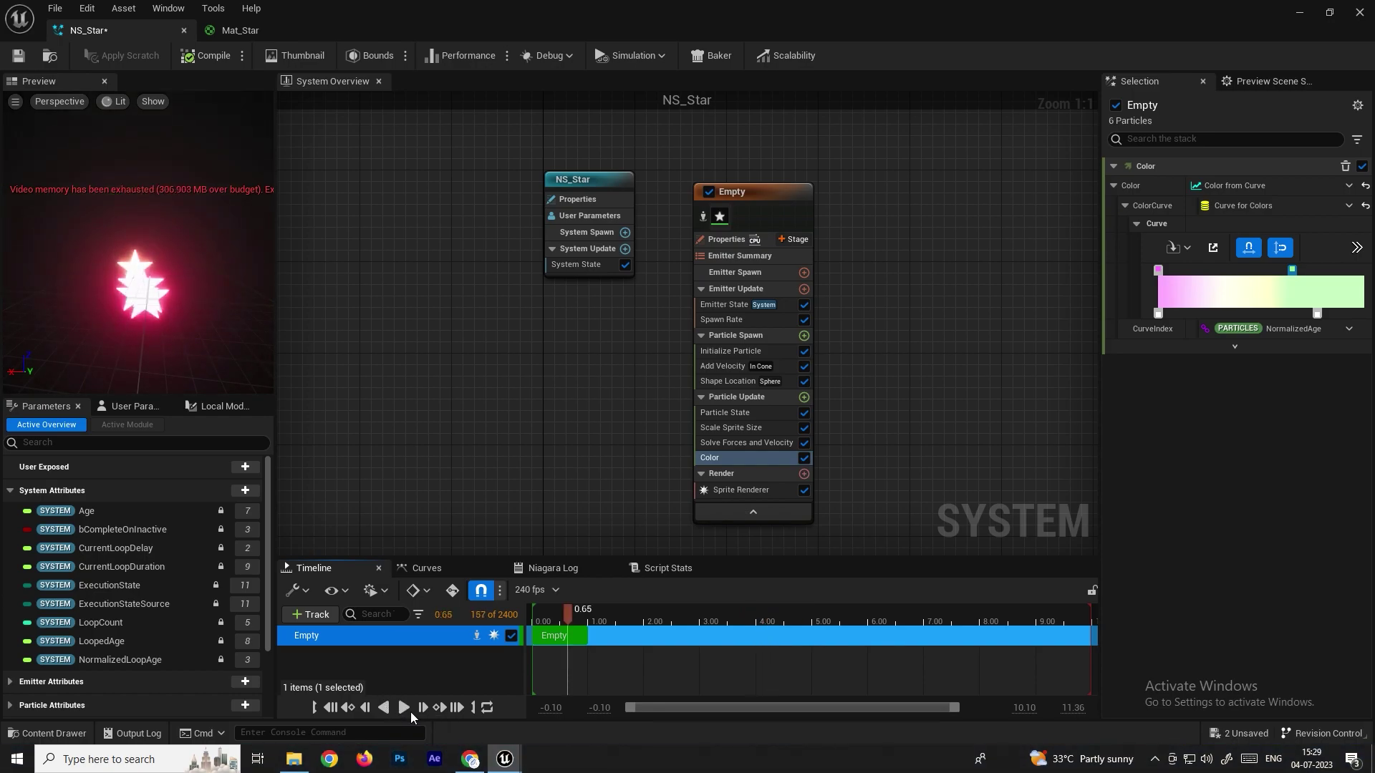
left_click(332, 708)
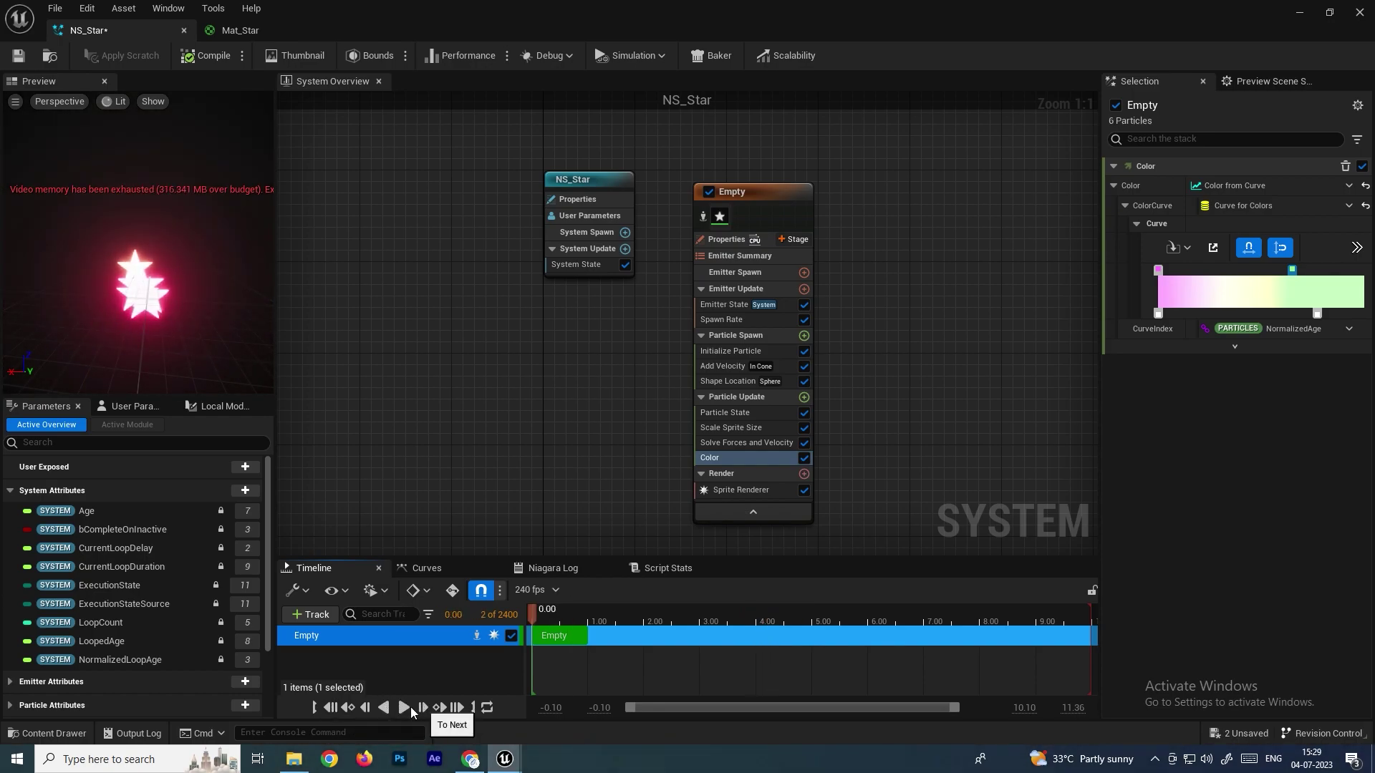
left_click(404, 708)
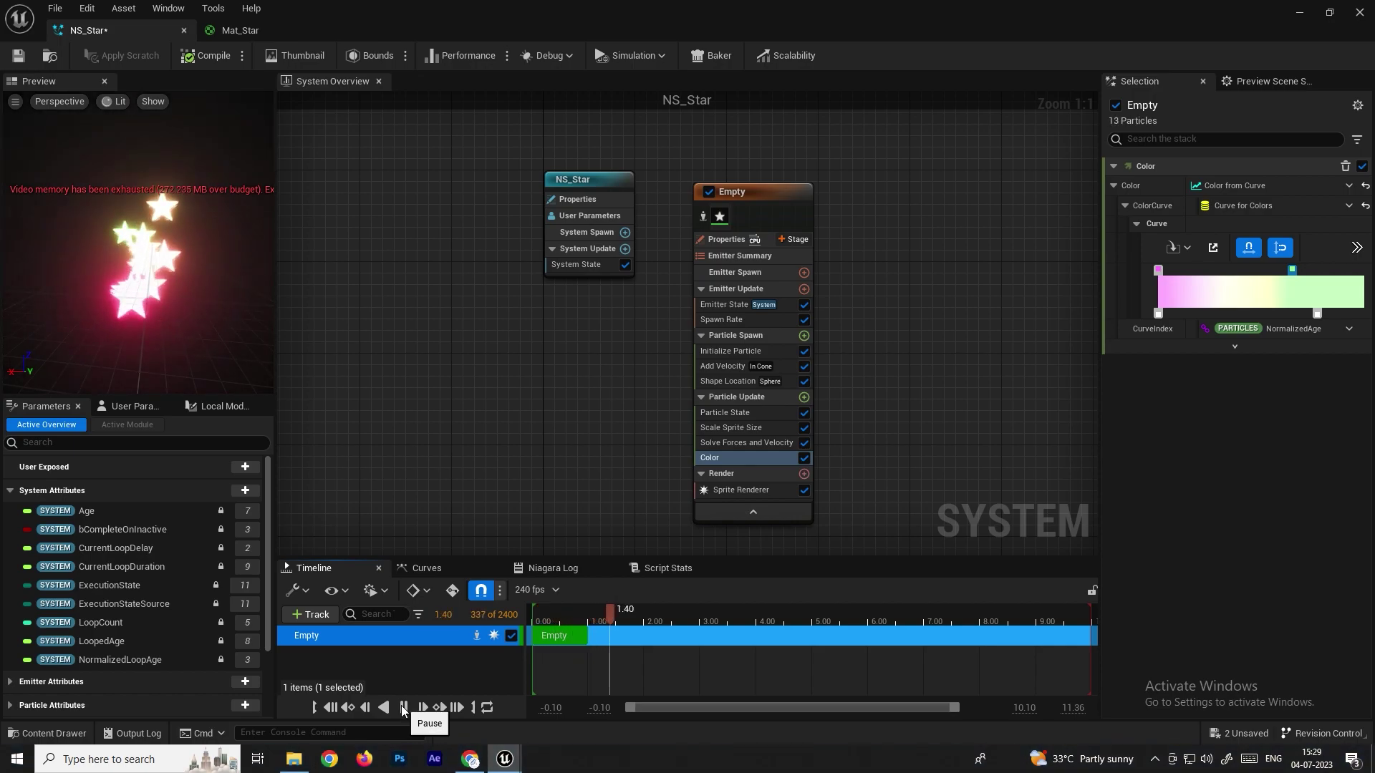
left_click(405, 707)
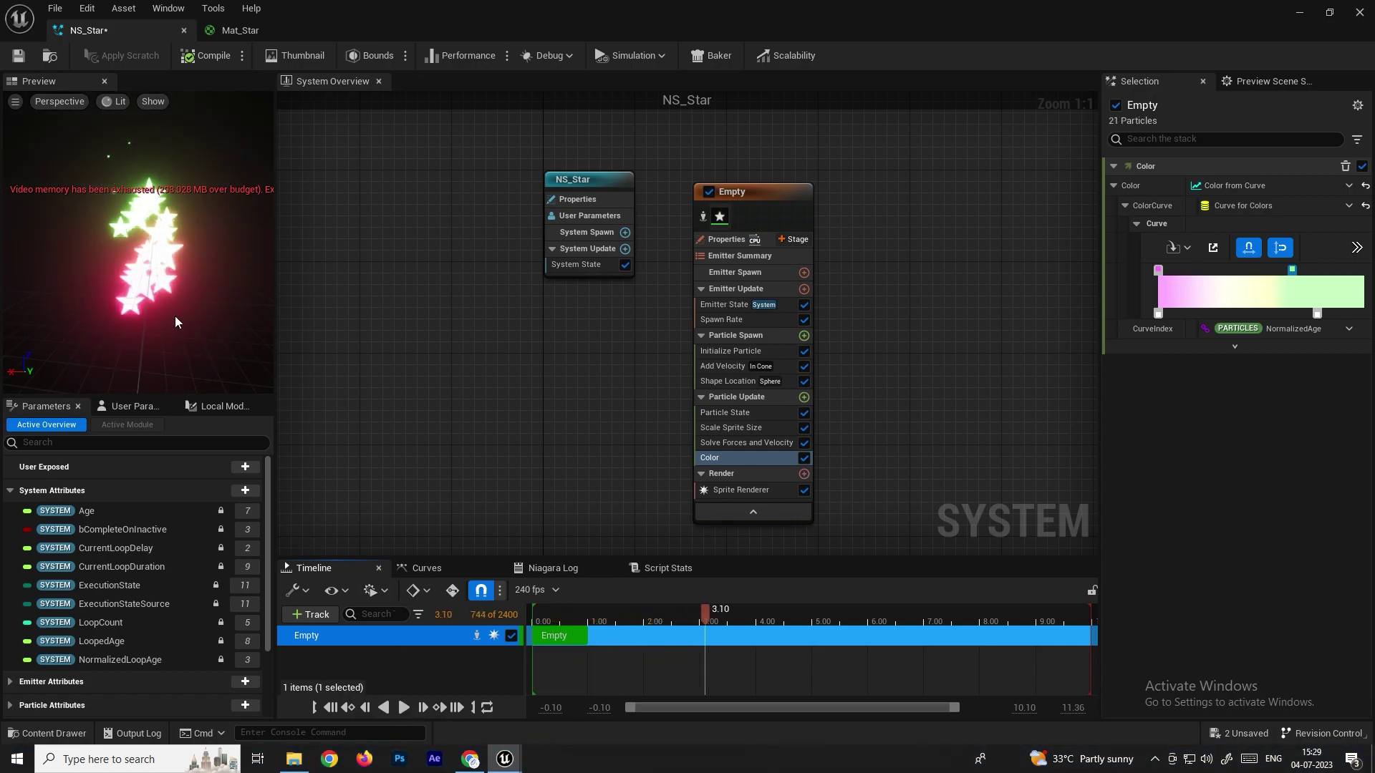
Set the Spawn Rate module's SpawnRate to 40.
left_click(727, 320)
left_click(1221, 186)
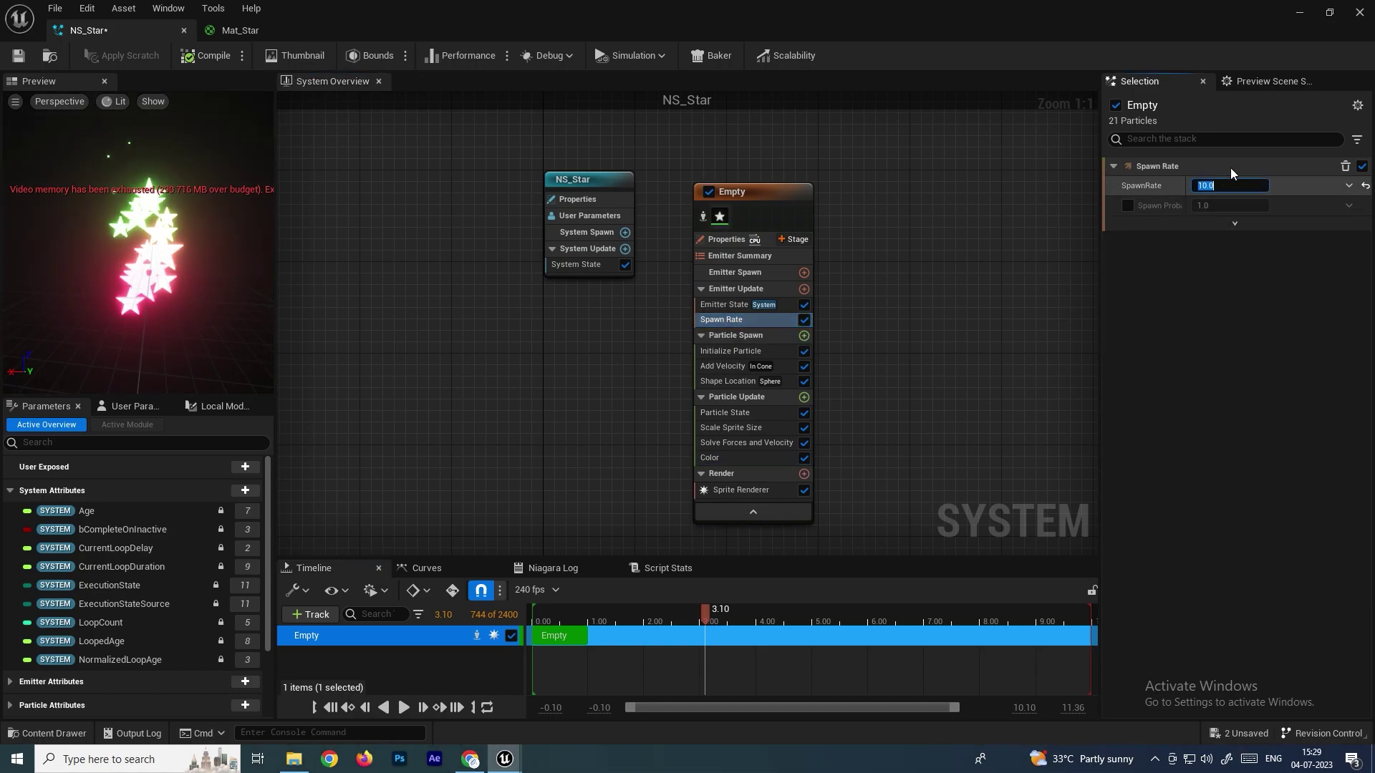
key("Return")
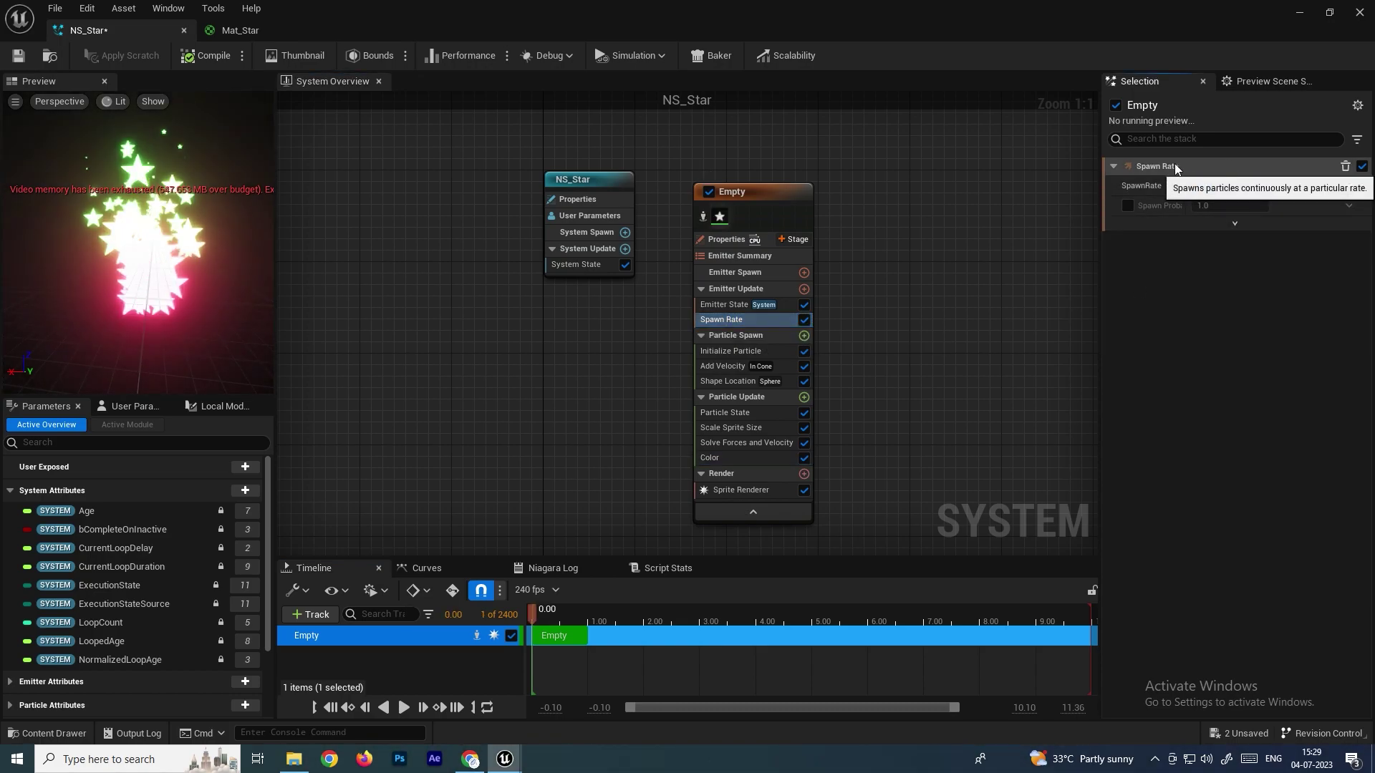
left_click(1221, 186)
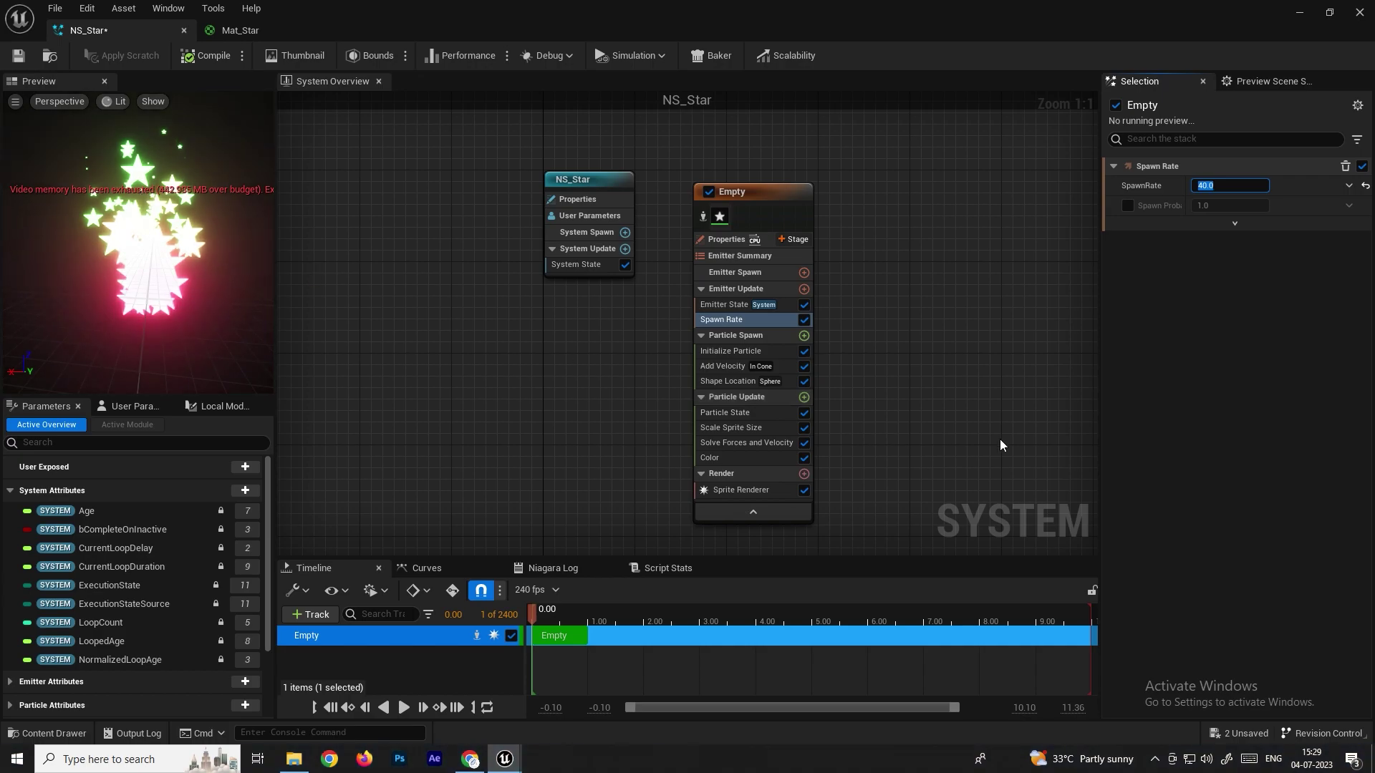
Give Initialize Particle a Lifetime Max of 4.0 and Lifetime Min of 2.0.
left_click(737, 350)
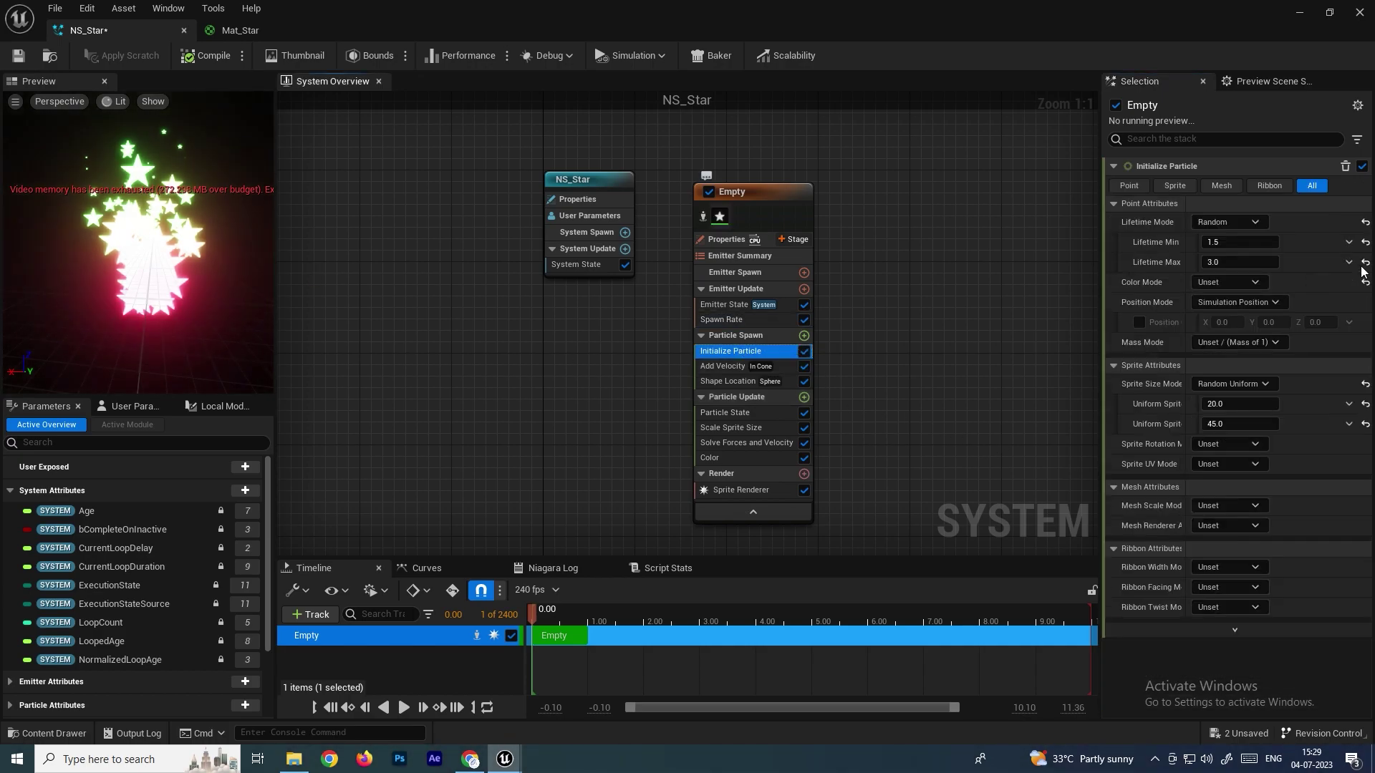
left_click(1243, 262)
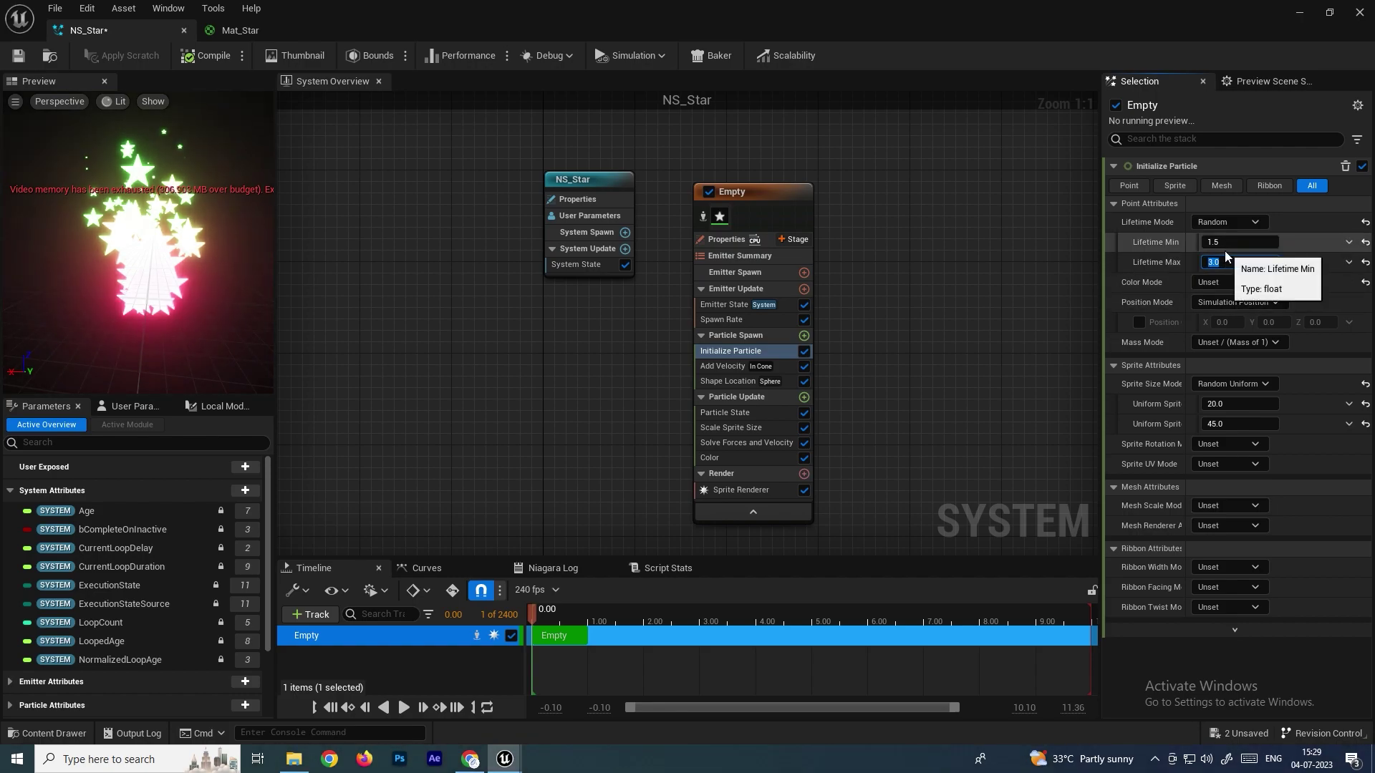
type("40")
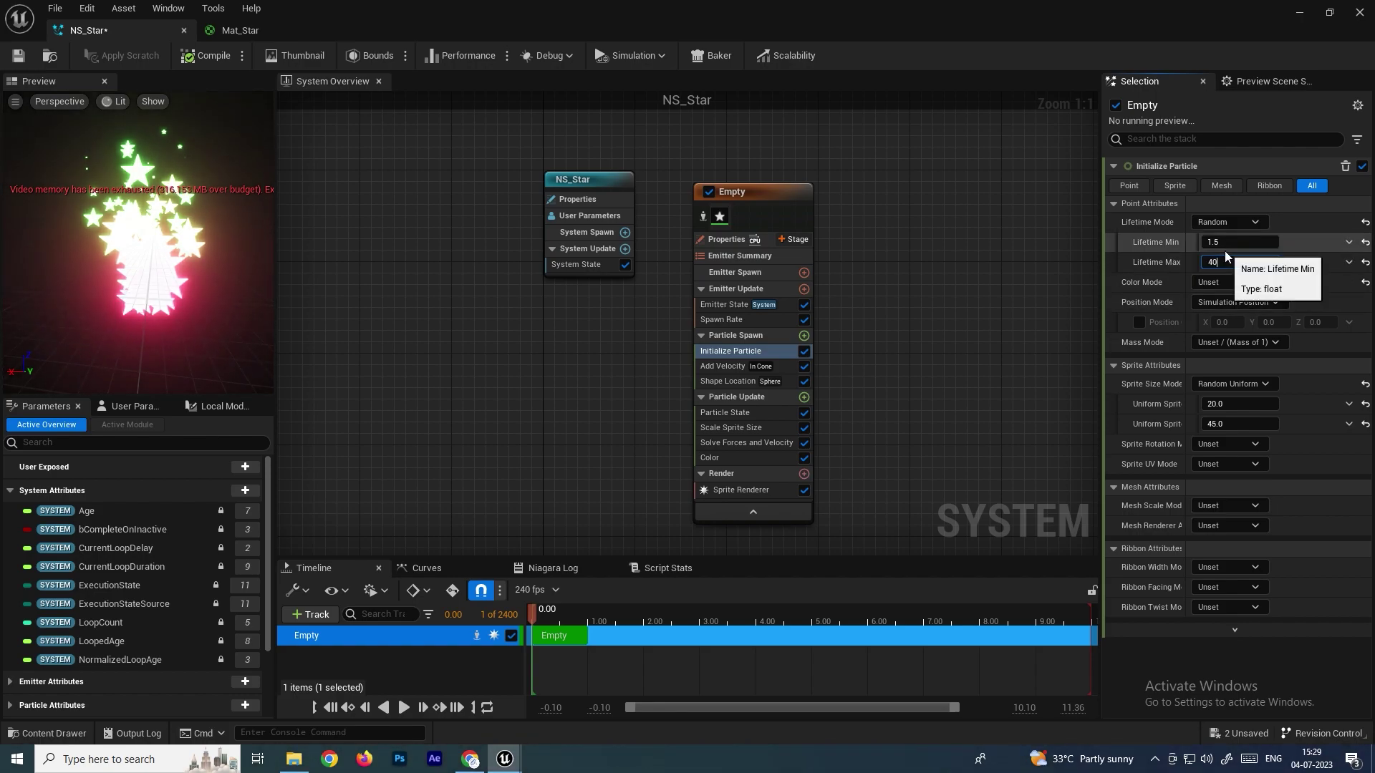
key("Left")
type(".")
key("Return")
left_click(1235, 242)
type("2")
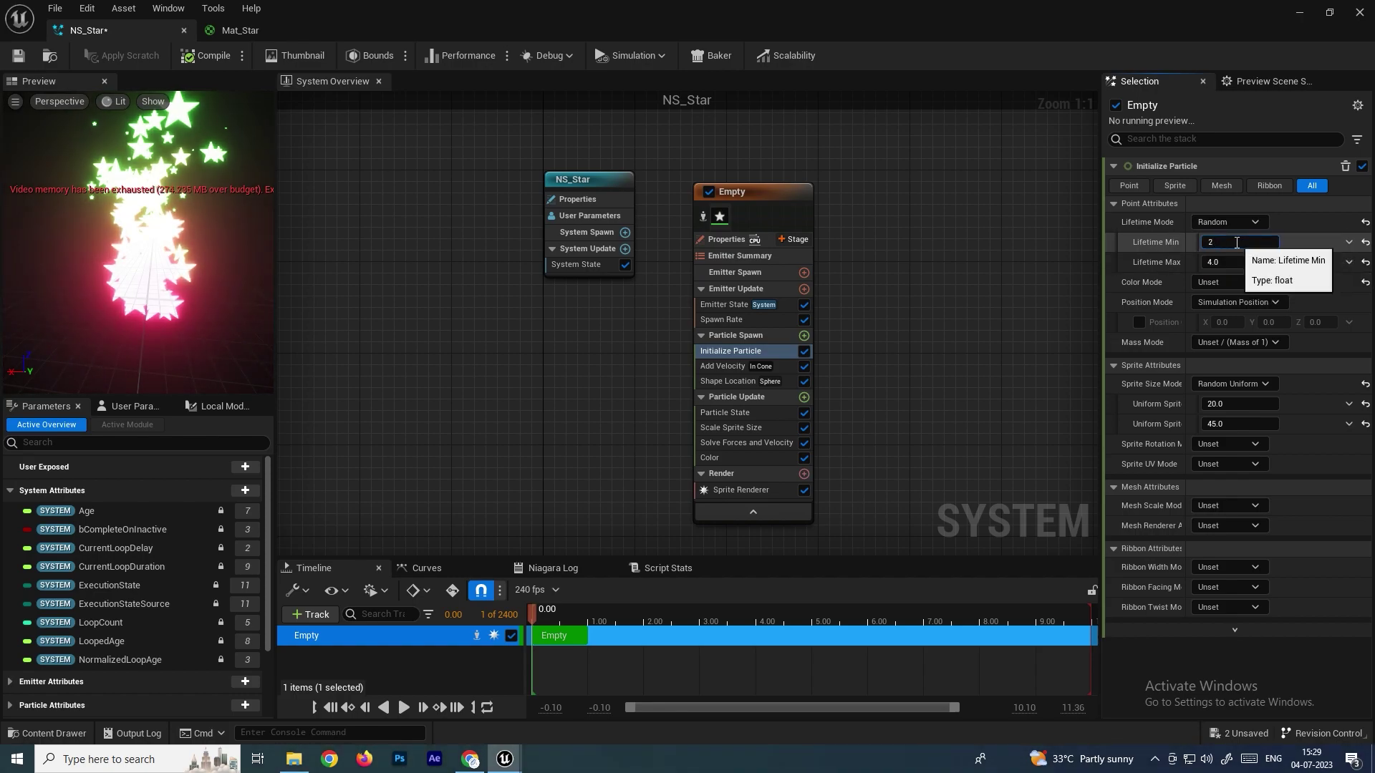
key("Return")
Set Add Velocity's Velocity Speed to 100, then play and pause the preview.
left_click(723, 367)
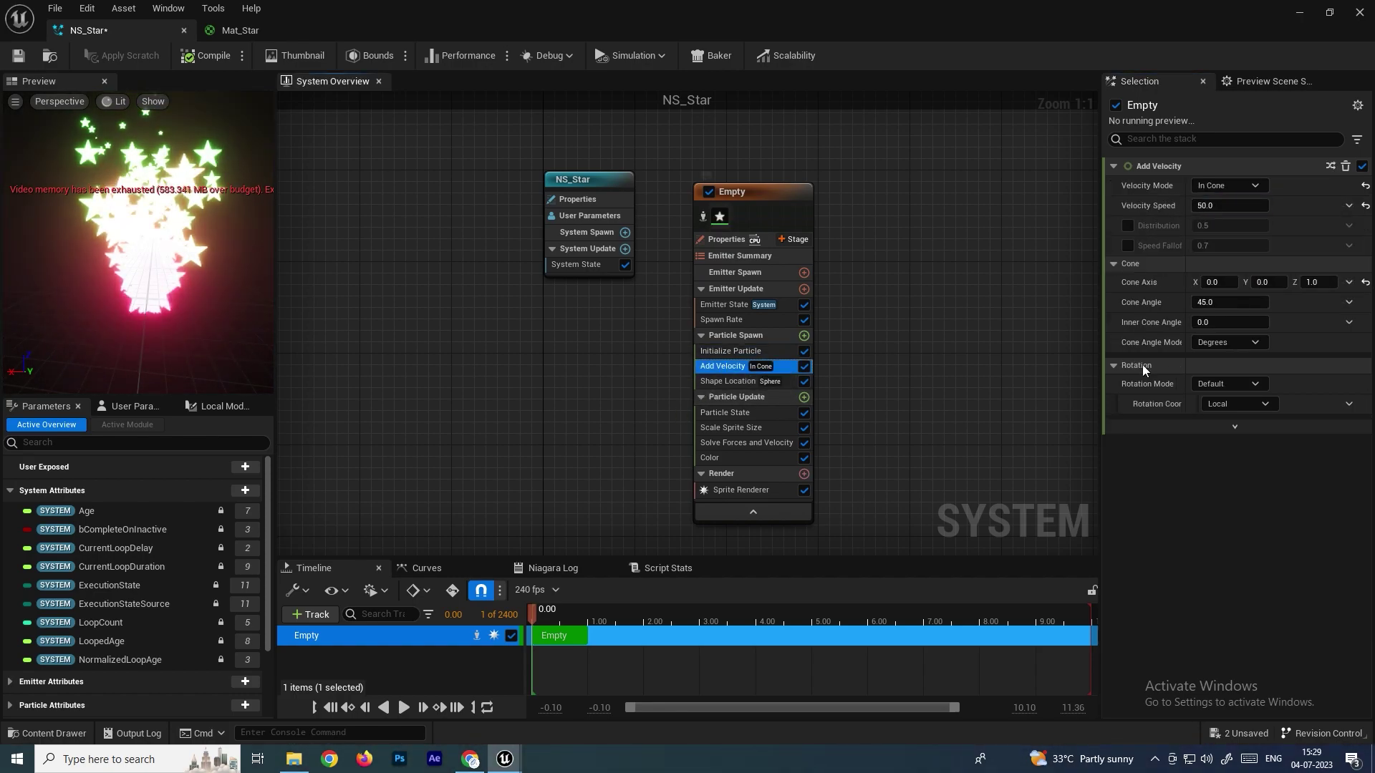
left_click(1221, 205)
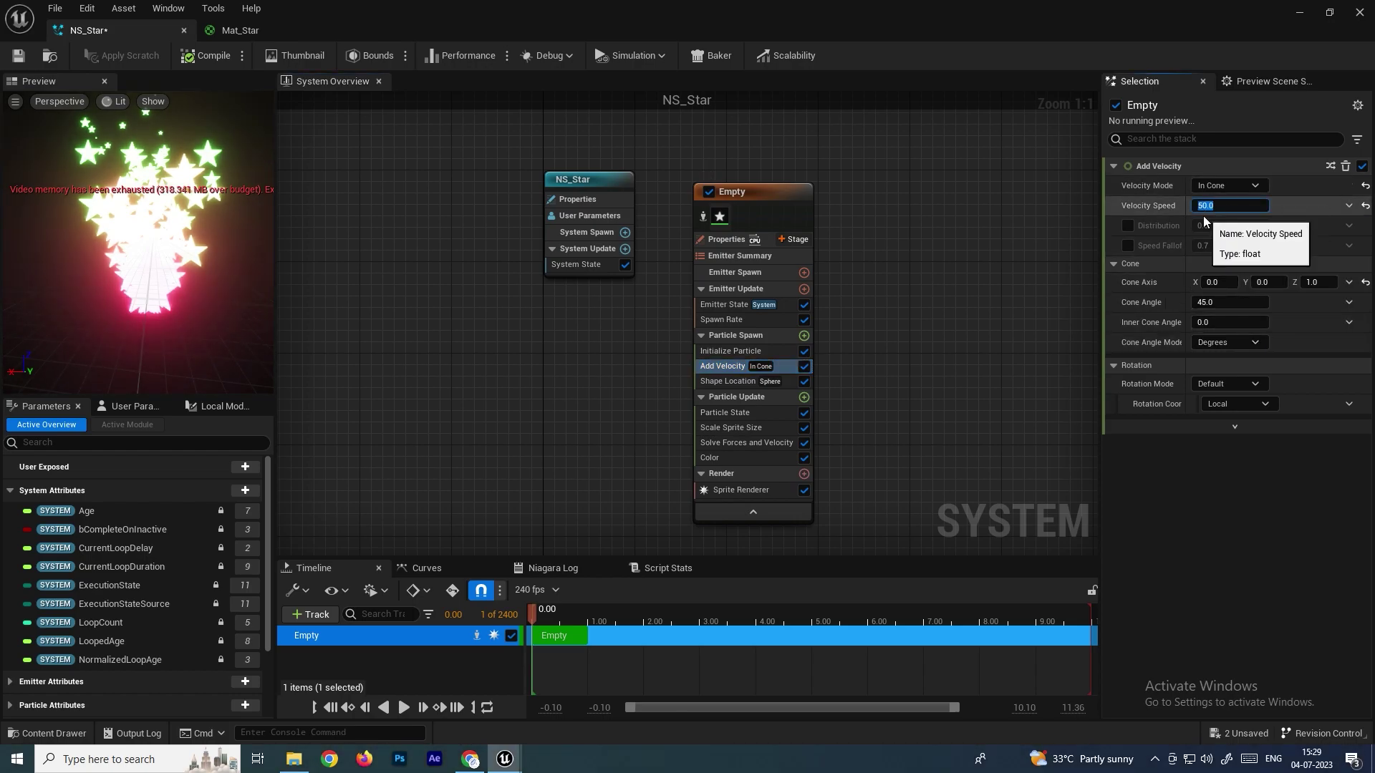
type("10")
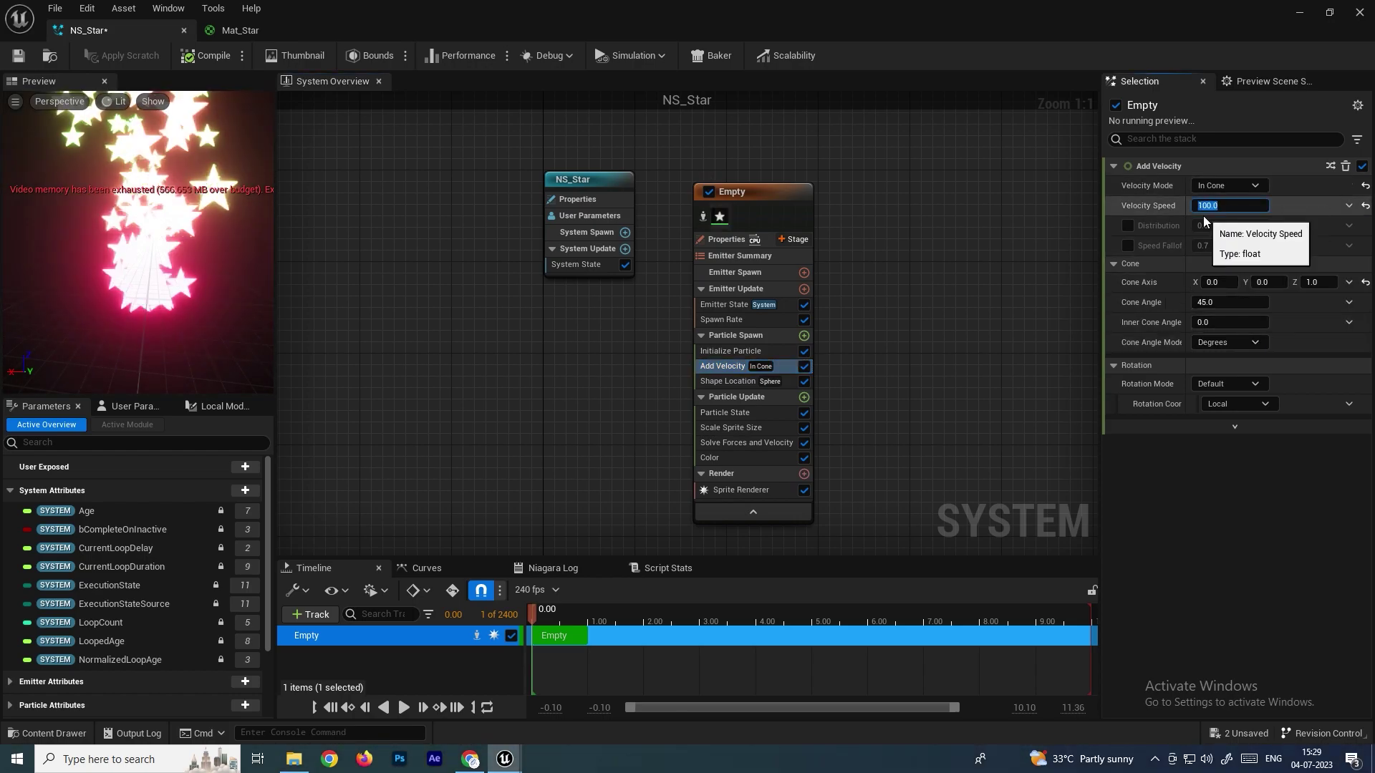
key("Return")
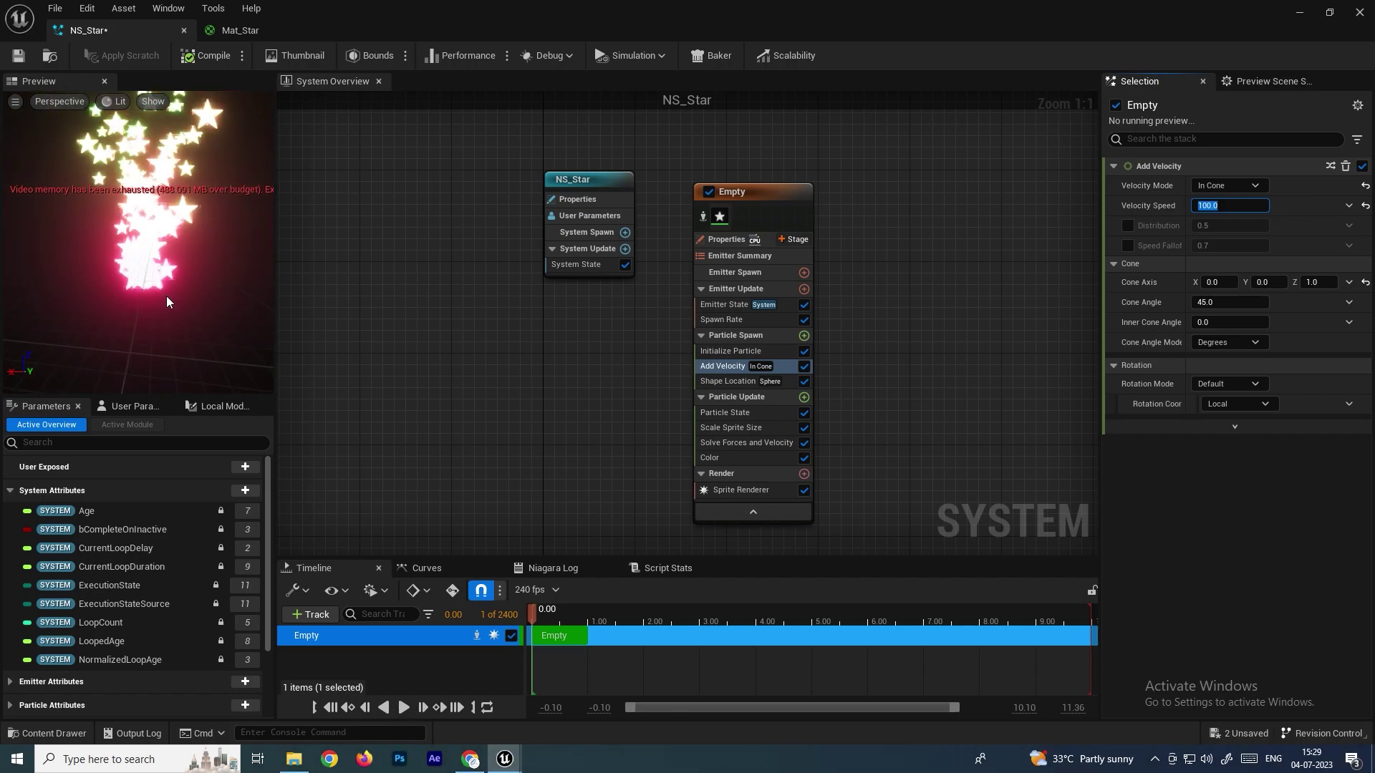
left_click(404, 707)
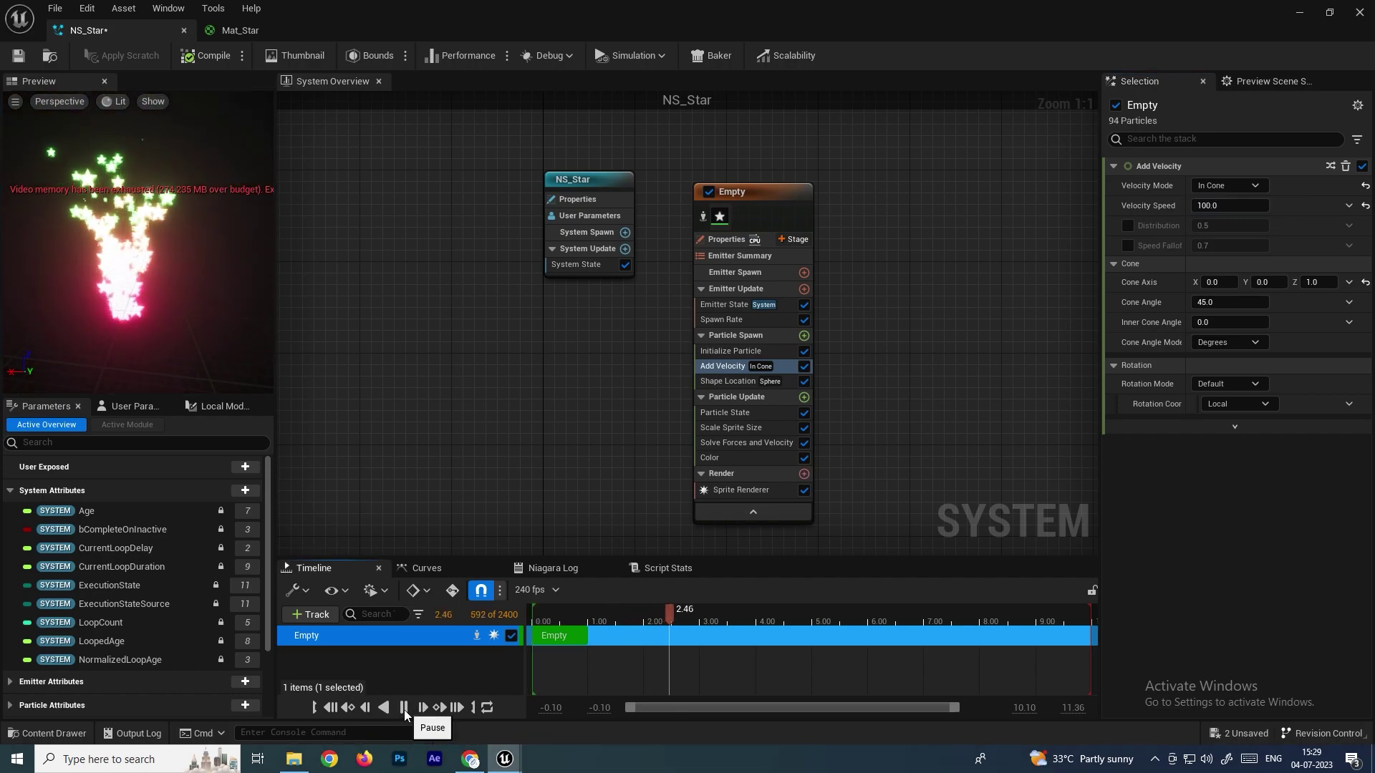
left_click(403, 708)
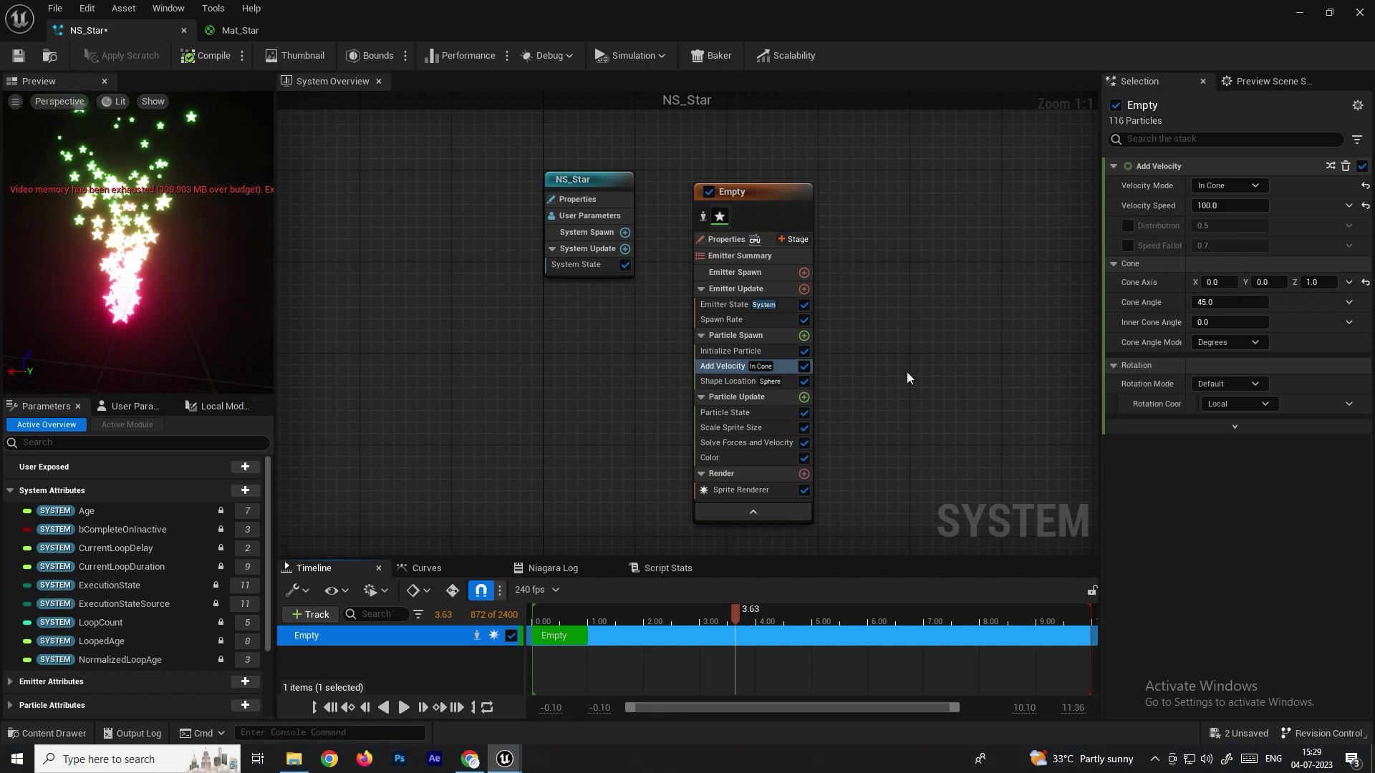
Lower the Color curve's pink first stop brightness Value from 10 to 5.
left_click(745, 458)
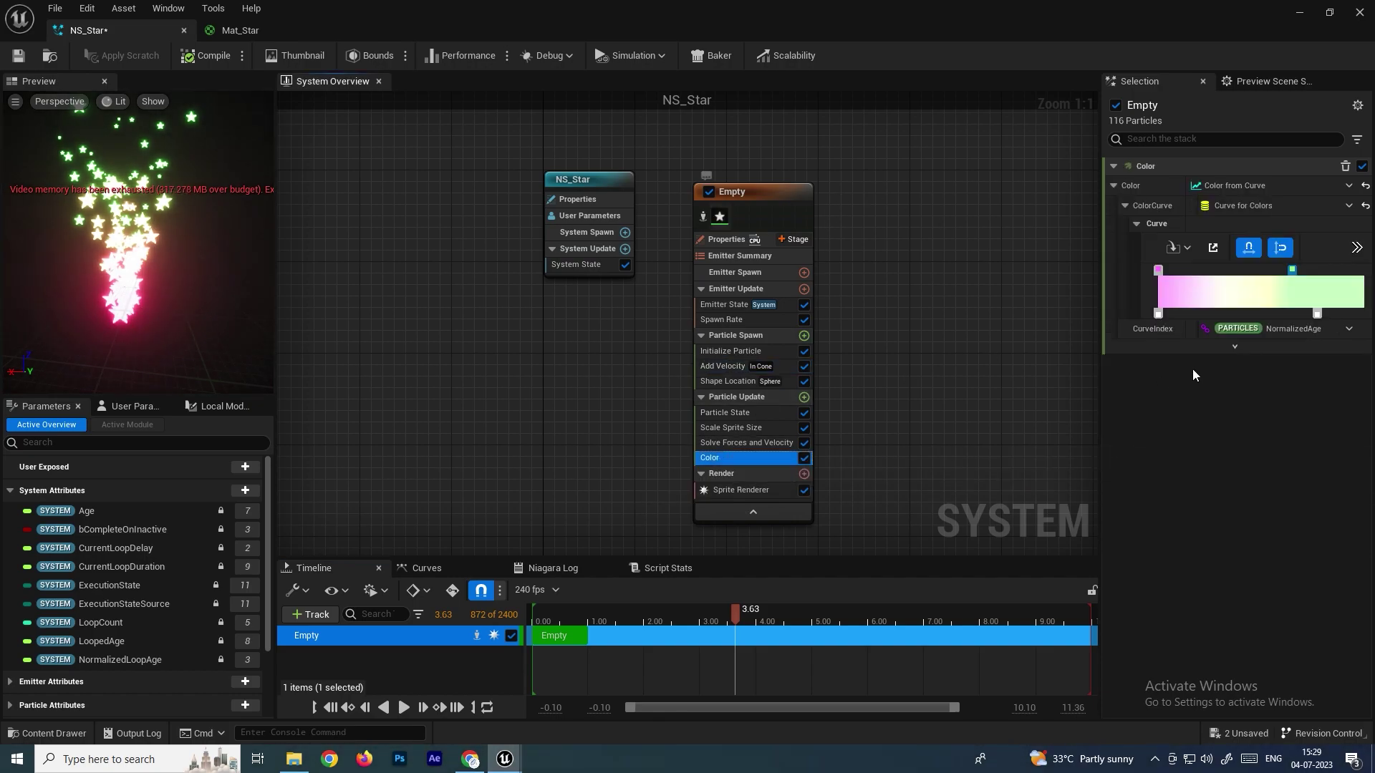
left_click(1159, 272)
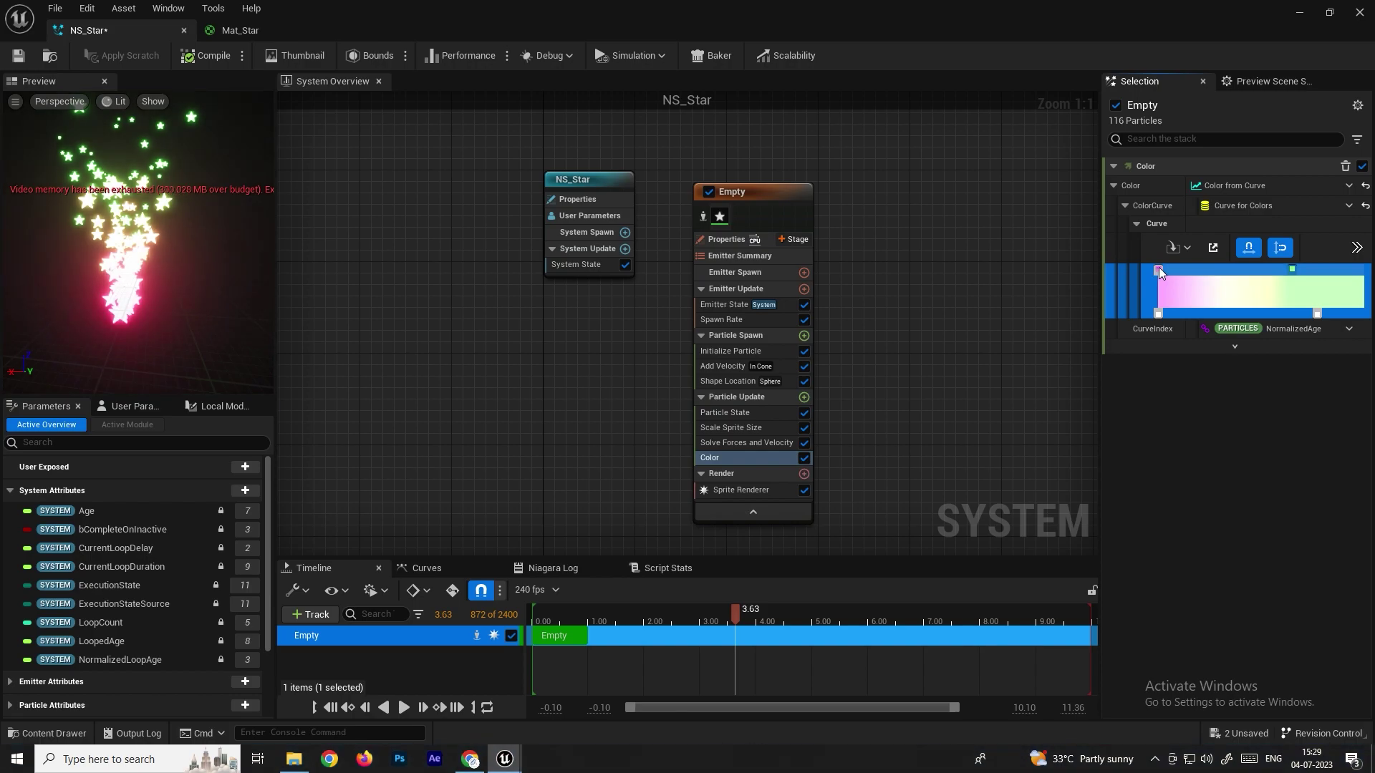
double_click(1158, 269)
left_click(1050, 537)
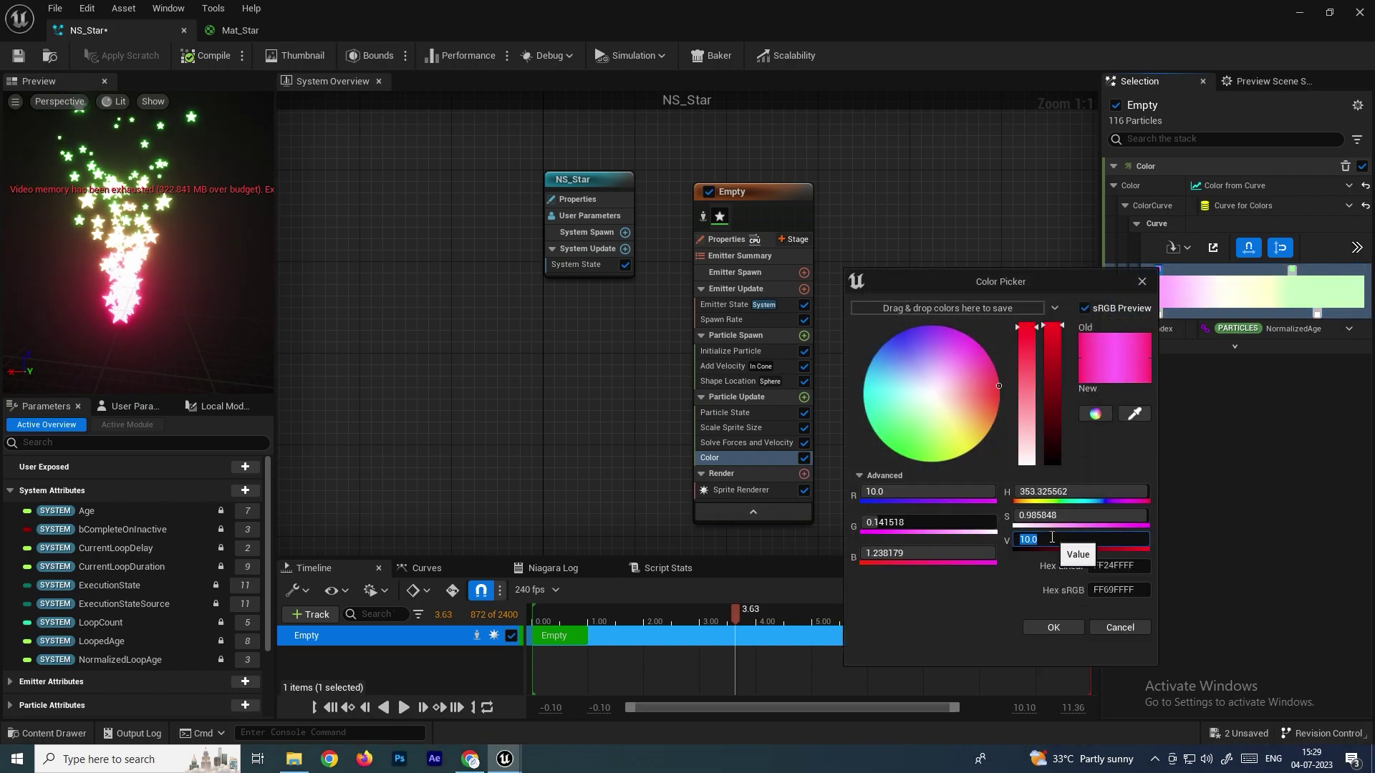
type("1")
key("Return")
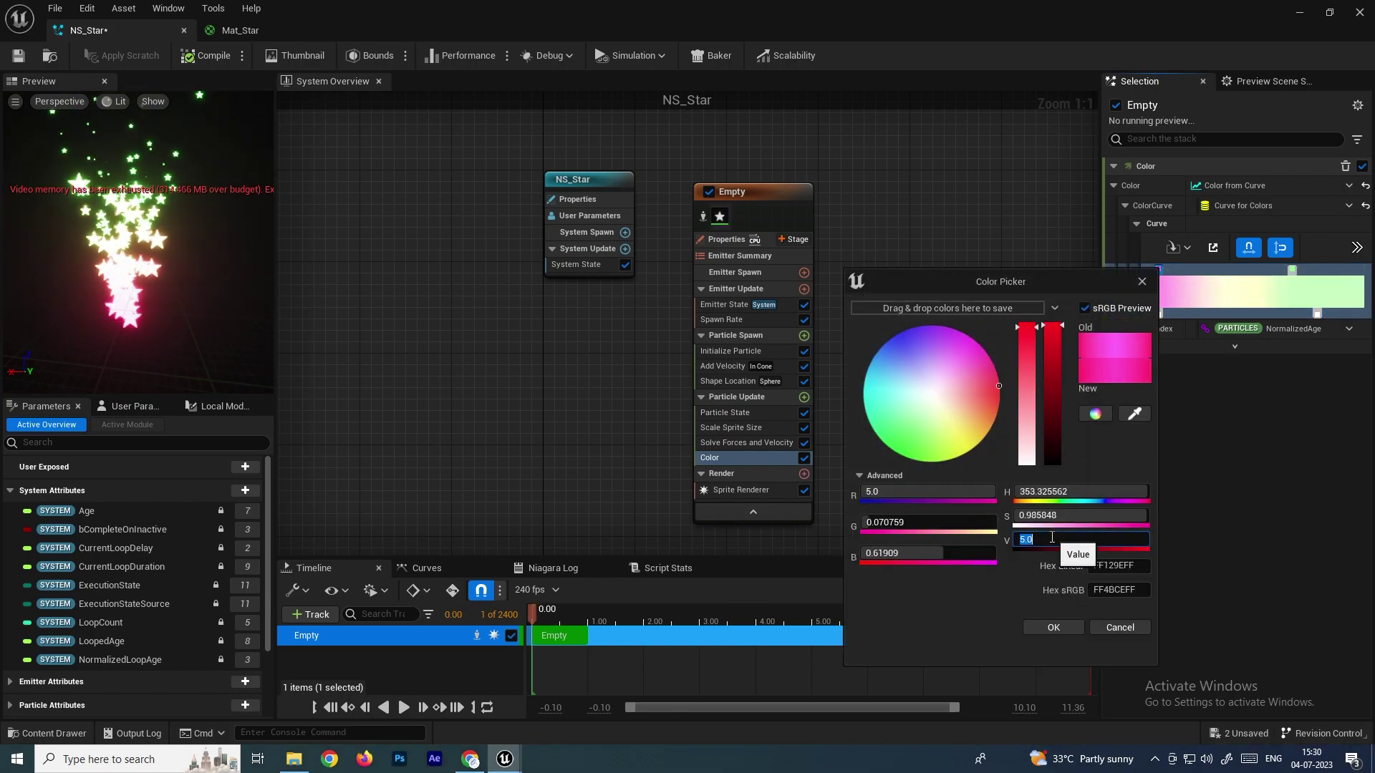
left_click(278, 364)
Add a Vector Noise Force module to Particle Update and preview the drift.
left_click(752, 398)
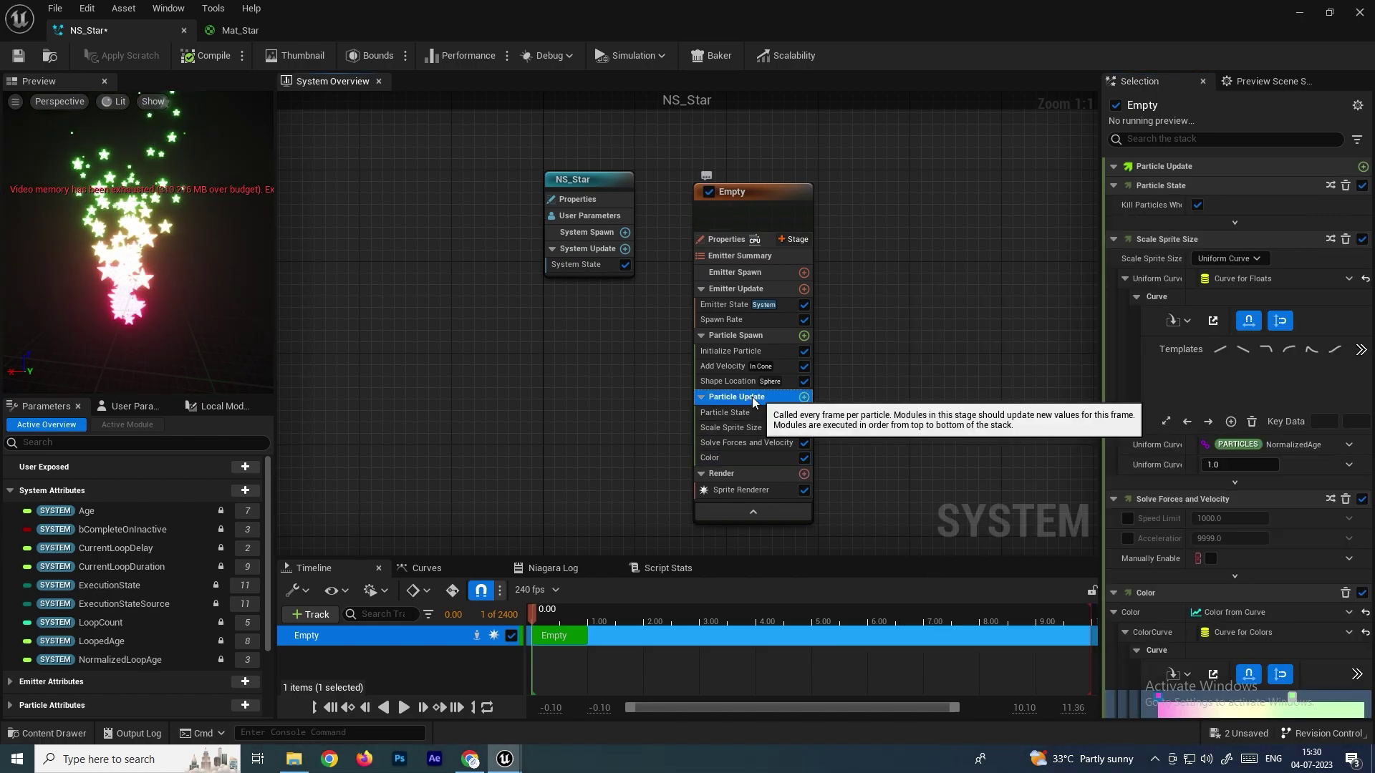
left_click(804, 398)
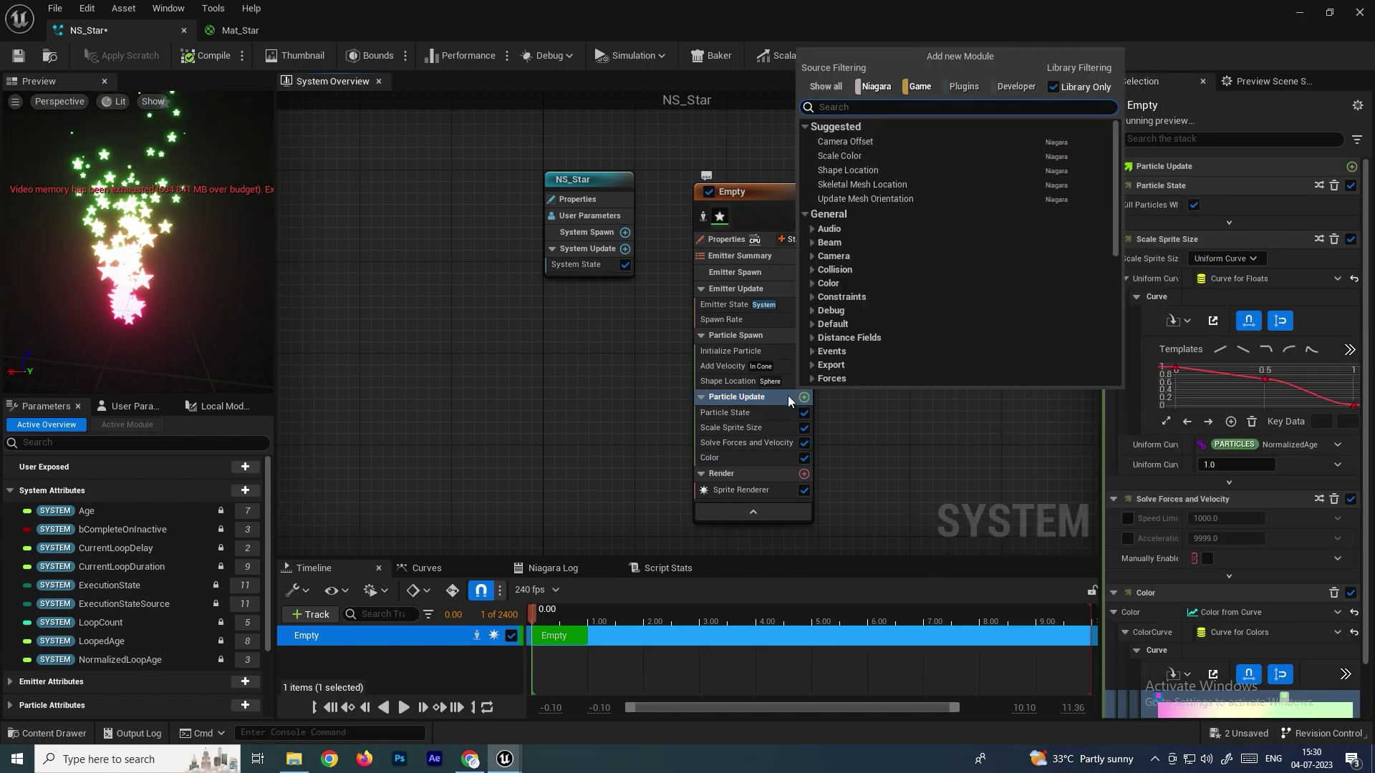
type("noi")
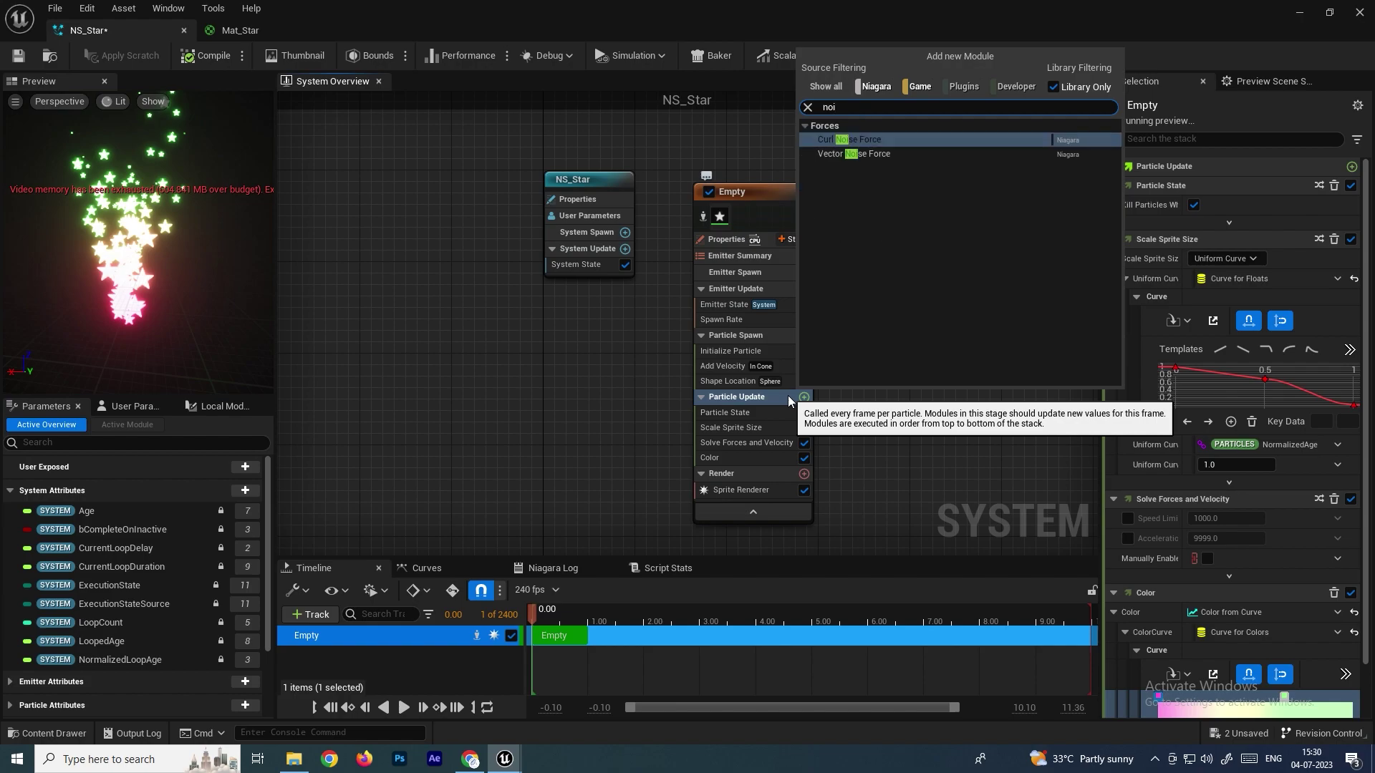
left_click(848, 155)
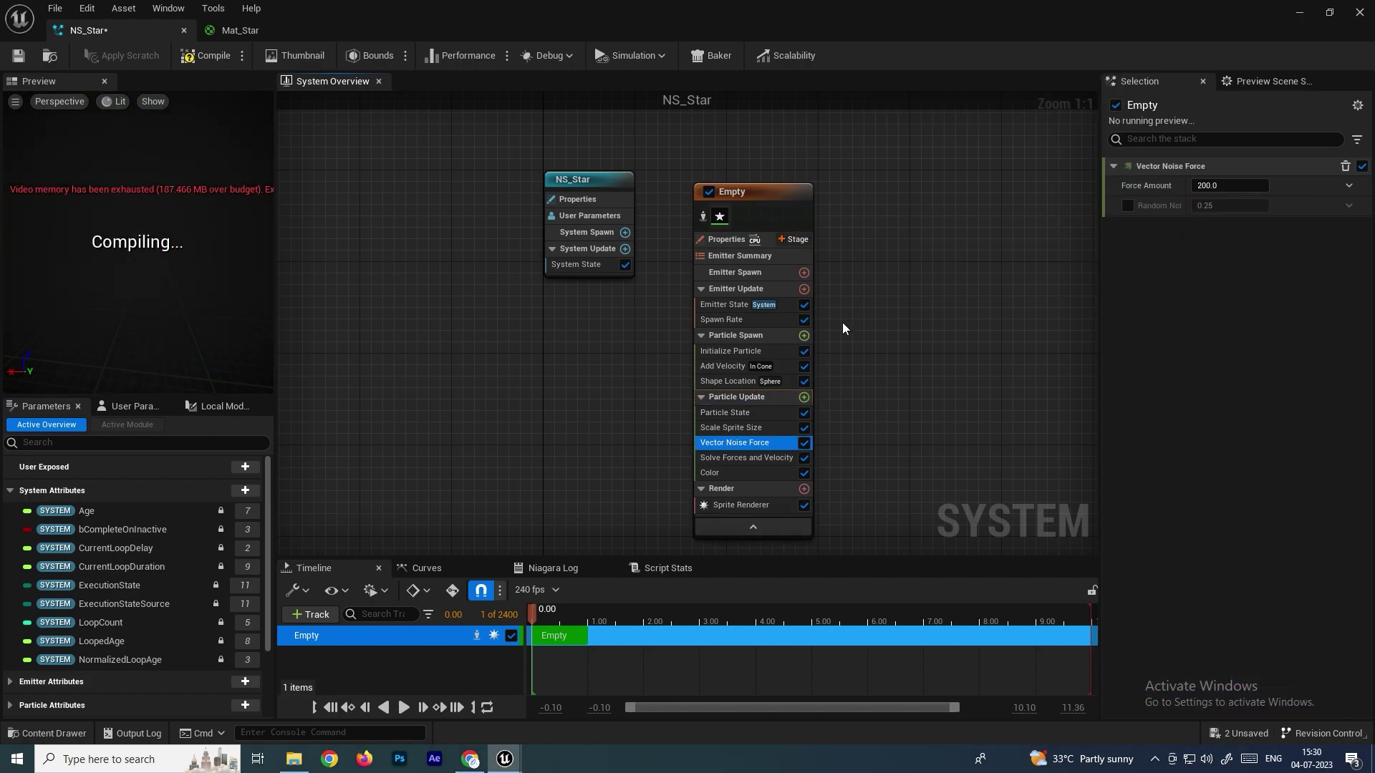
left_click(402, 707)
left_click(403, 707)
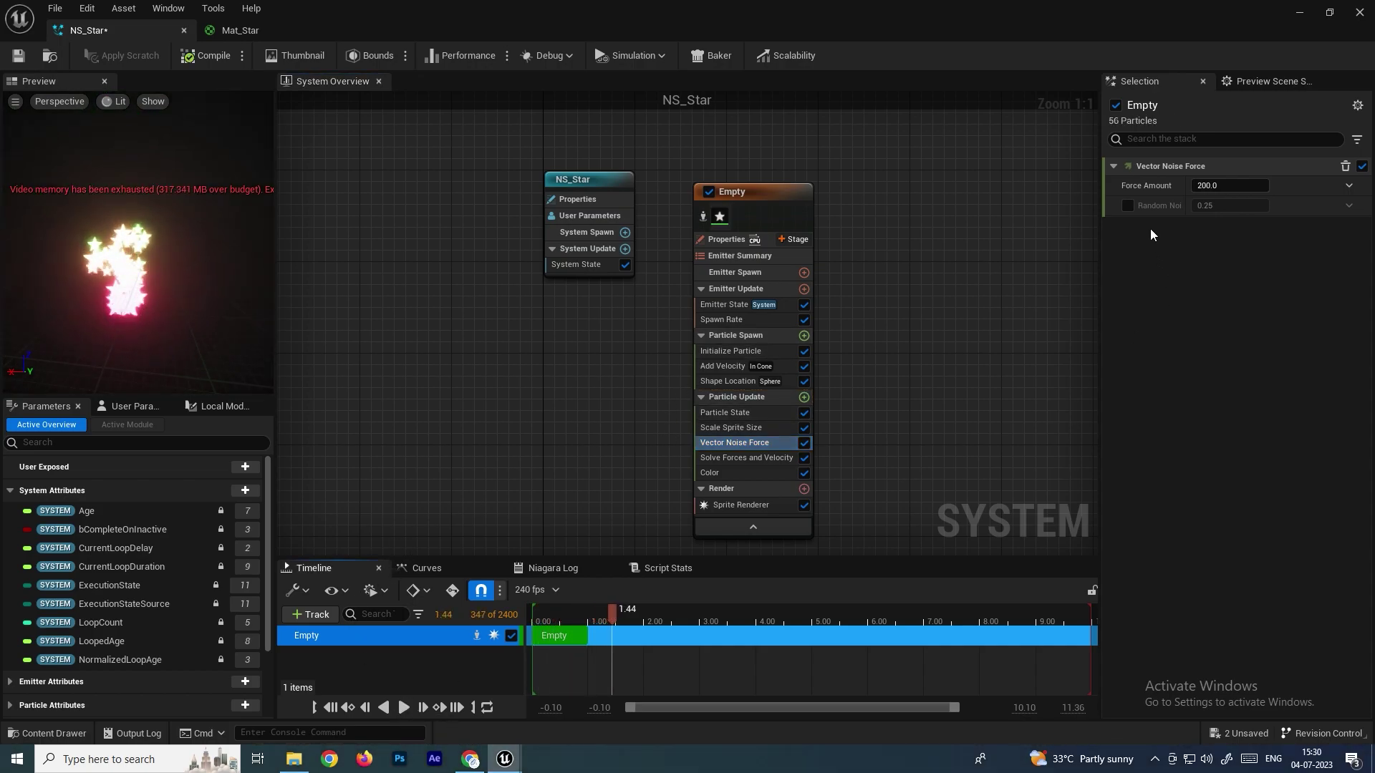
Set Vector Noise Force's Force Amount to 300 and replay the preview.
right_click(1232, 189)
left_click(1234, 188)
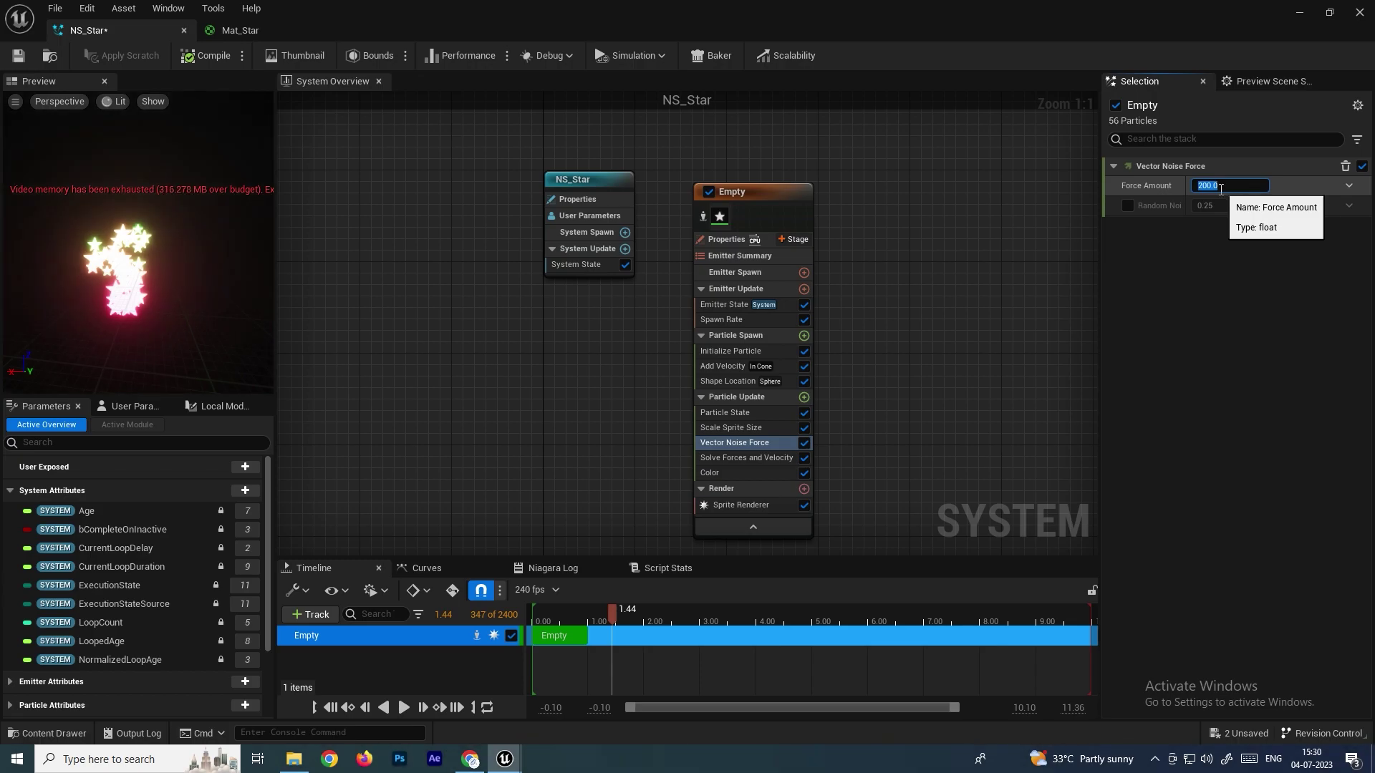
type("300")
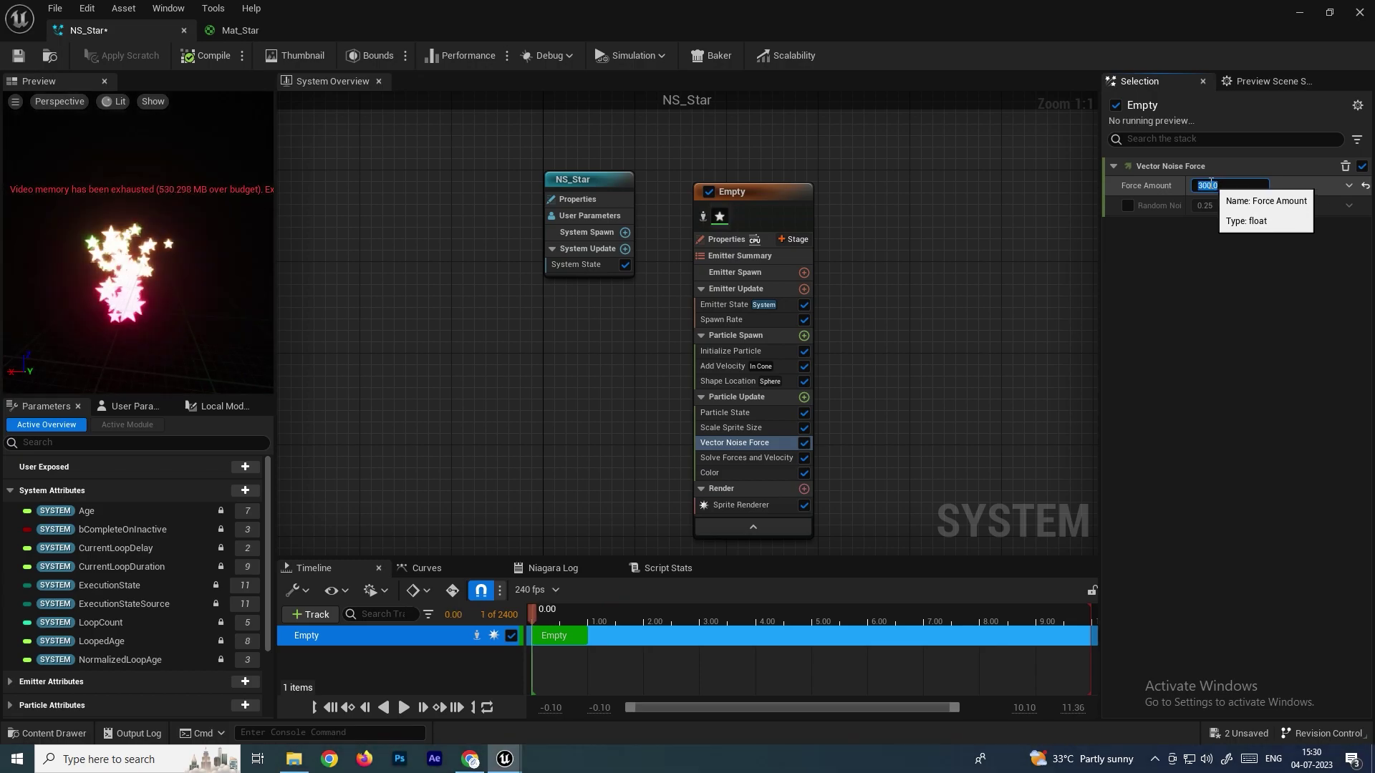
key("Return")
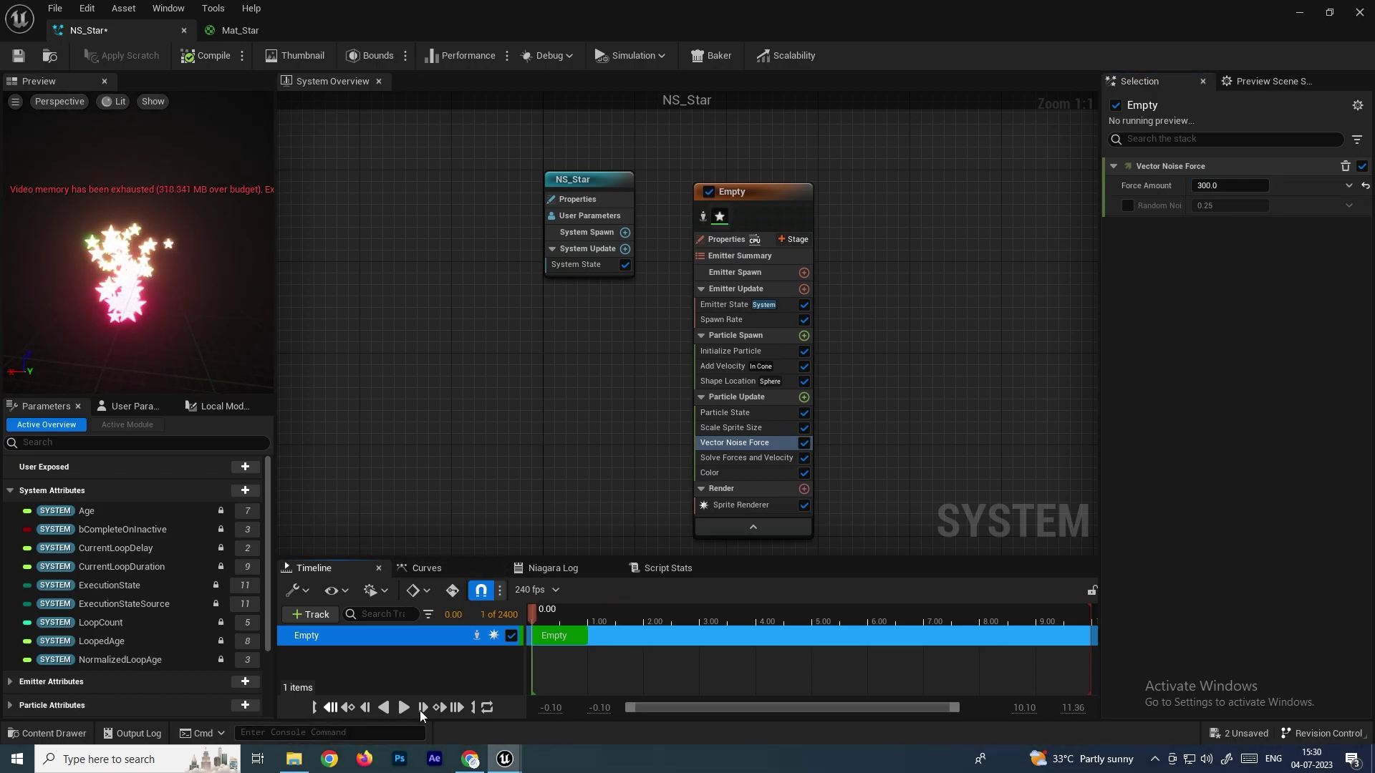
left_click(403, 708)
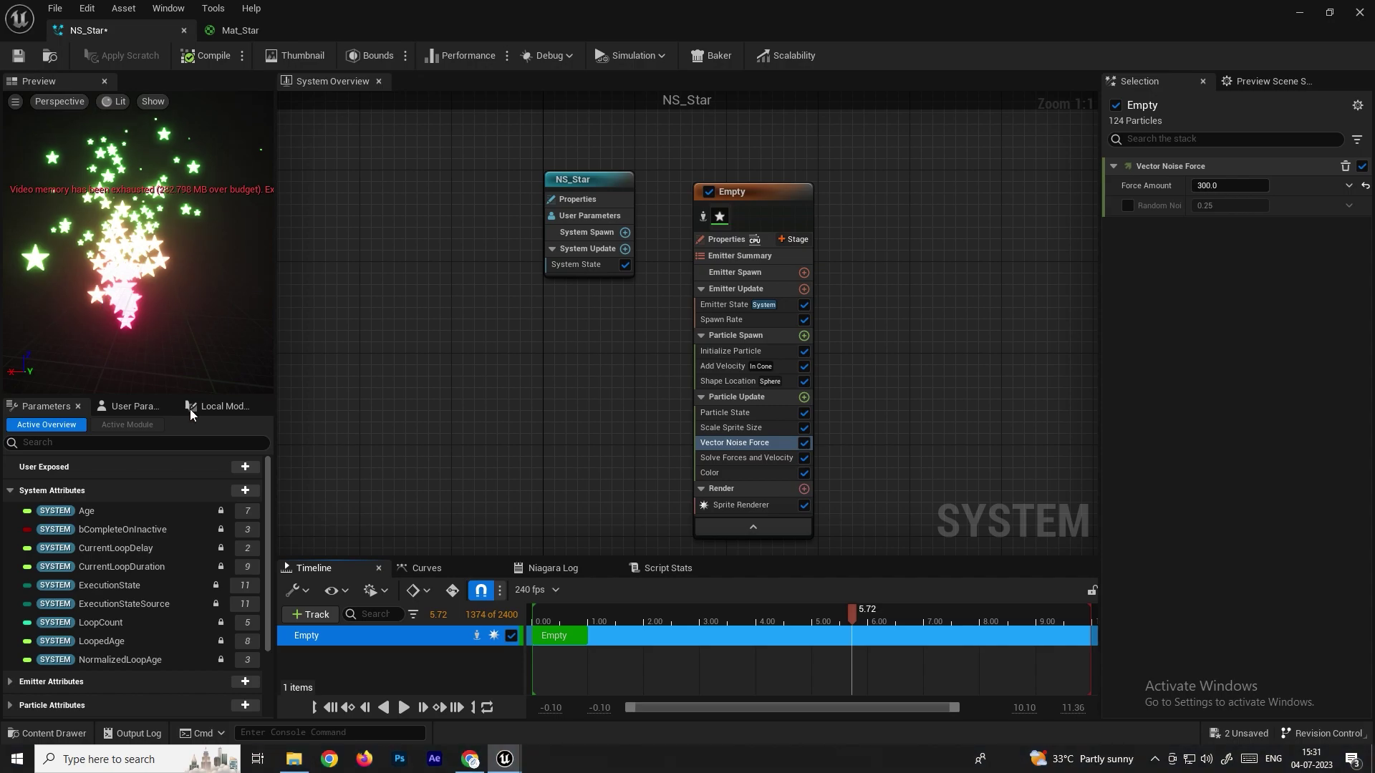
key("space")
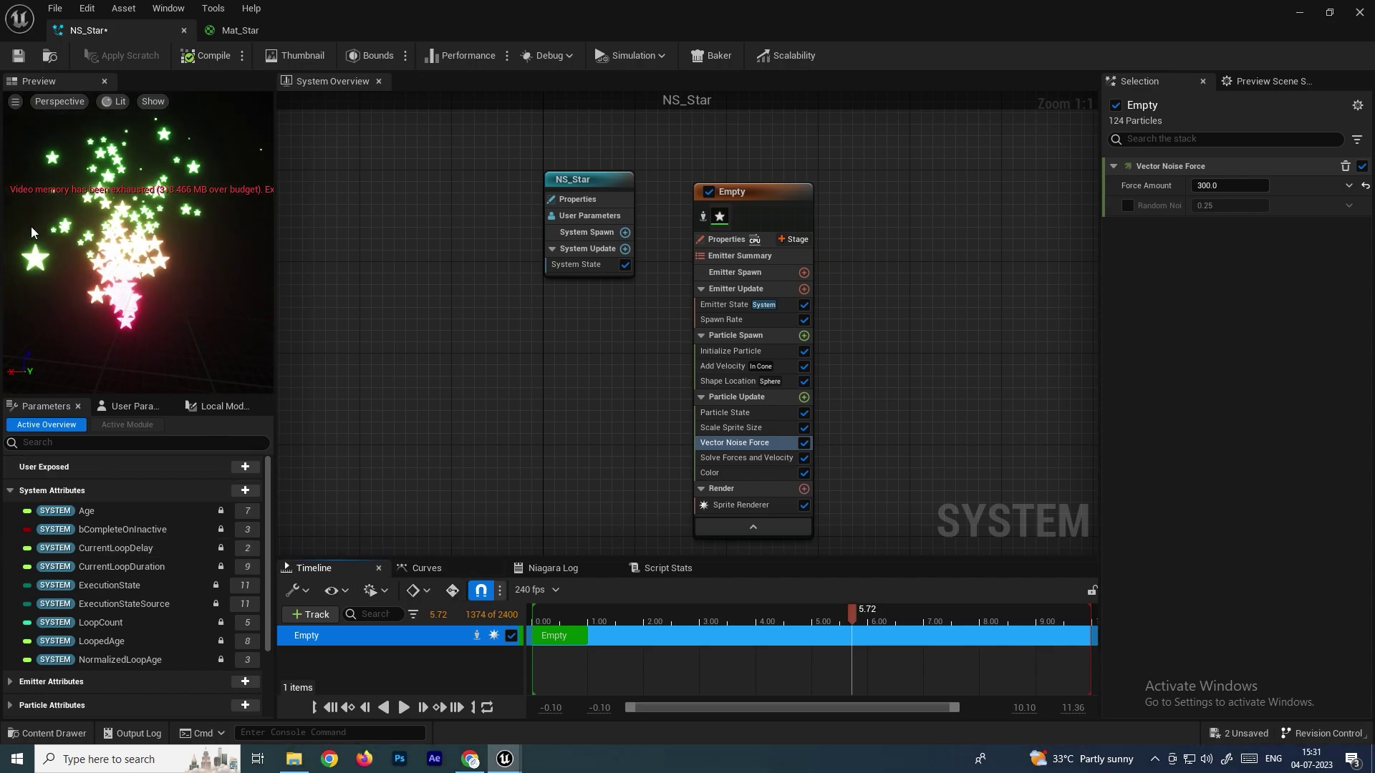
Add Sprite Rotation Rate to Particle Update with Rotation Rate as Random Range Float.
left_click(812, 399)
left_click(806, 399)
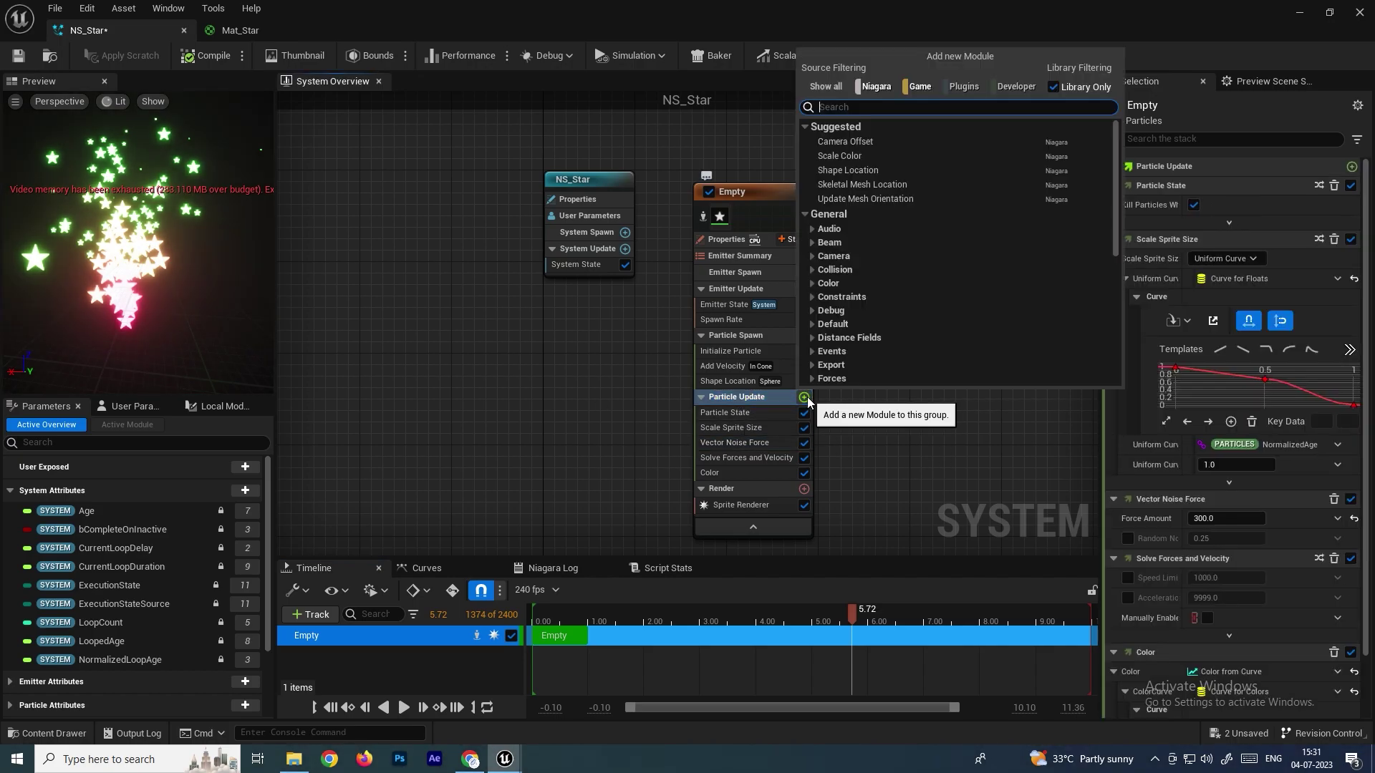
type("rot")
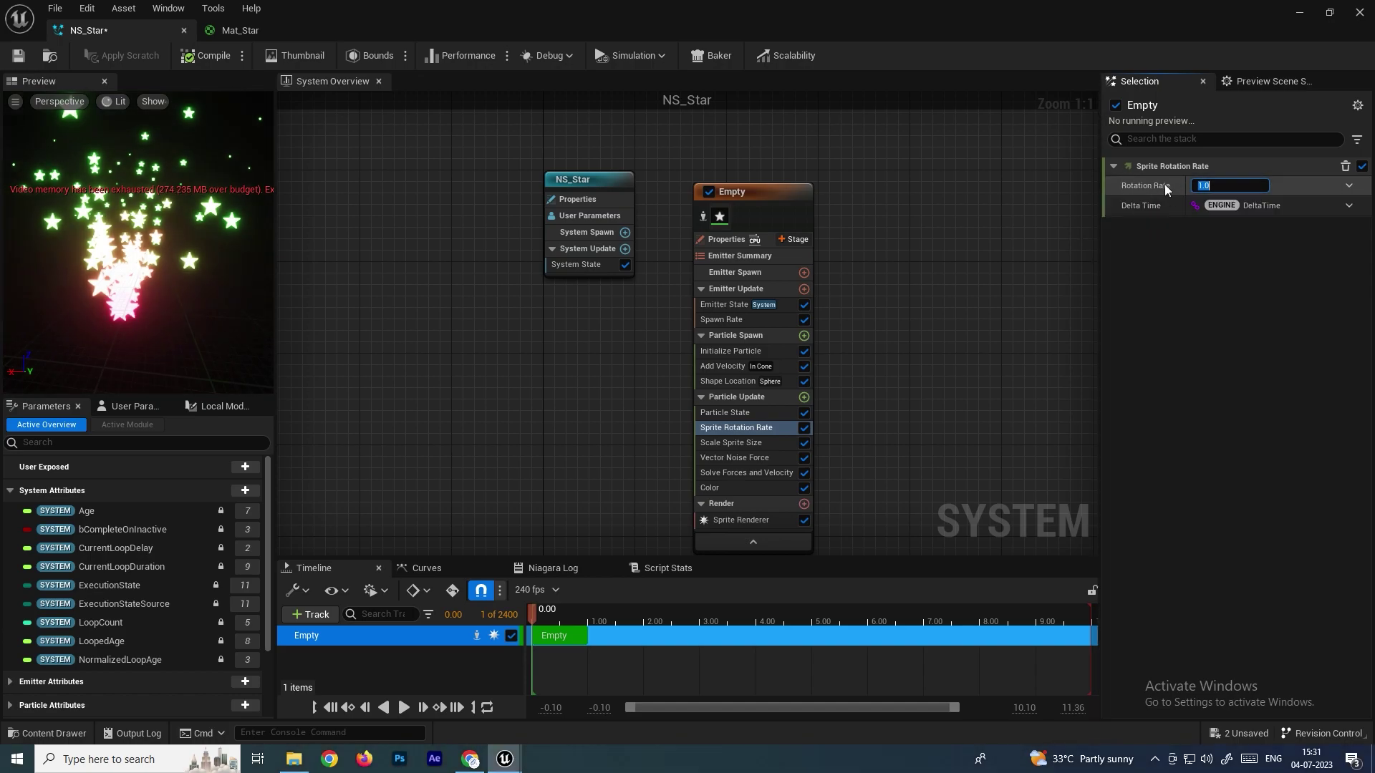
left_click(1350, 186)
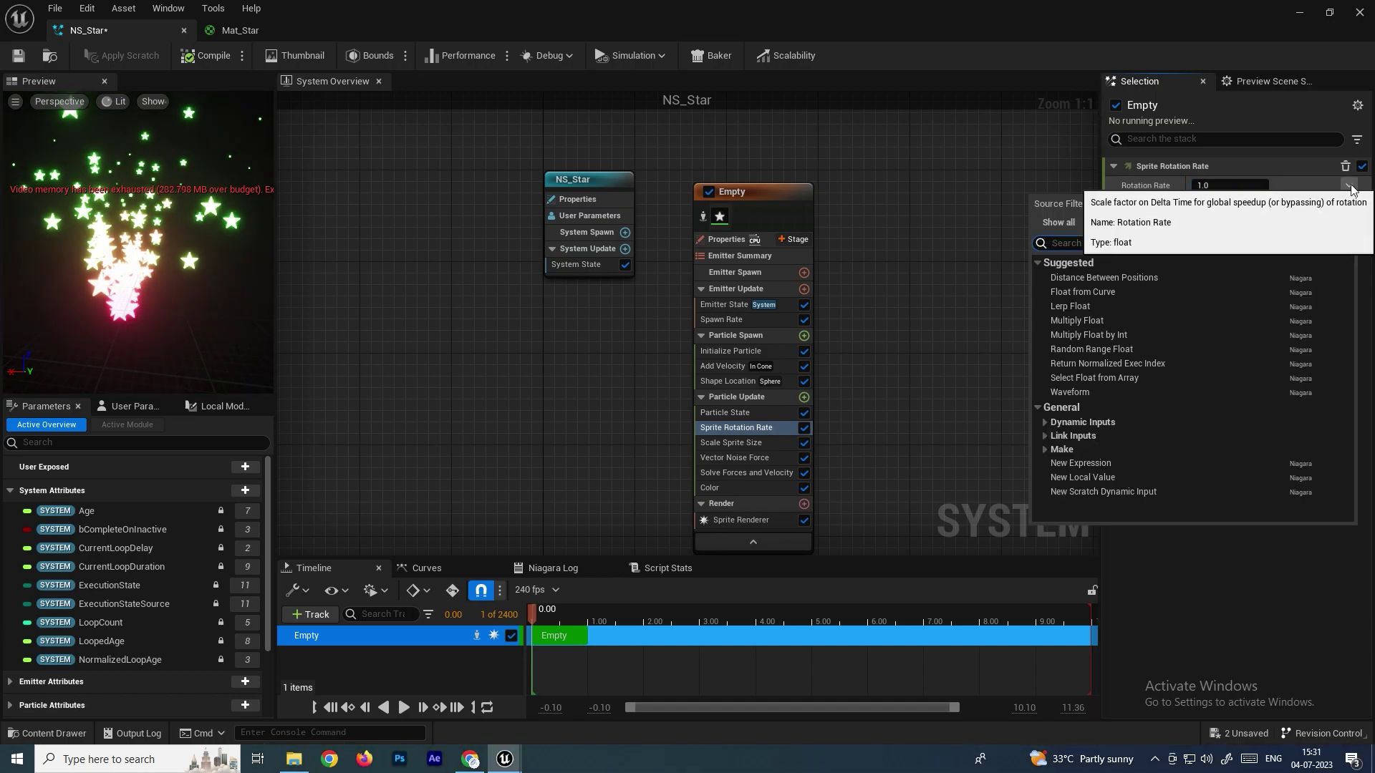
type("rando")
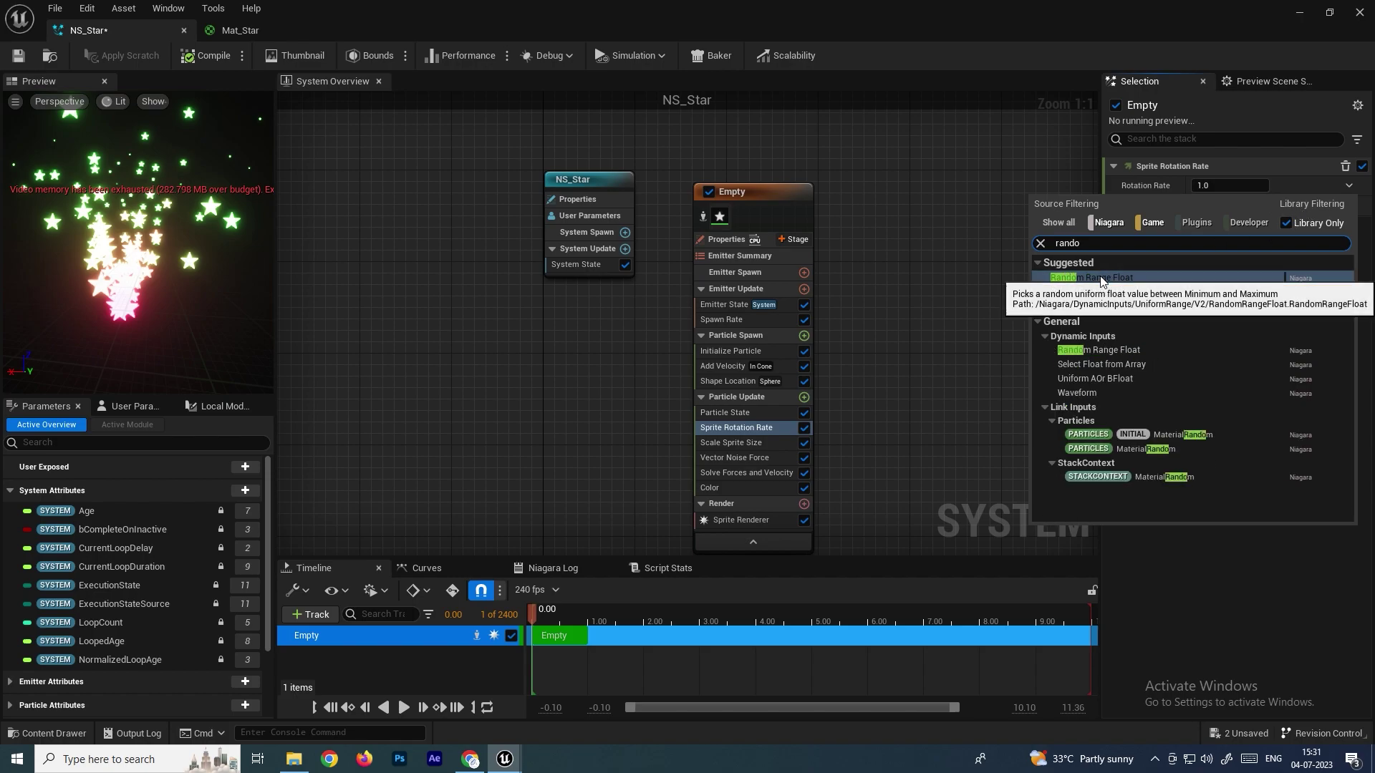
left_click(1139, 278)
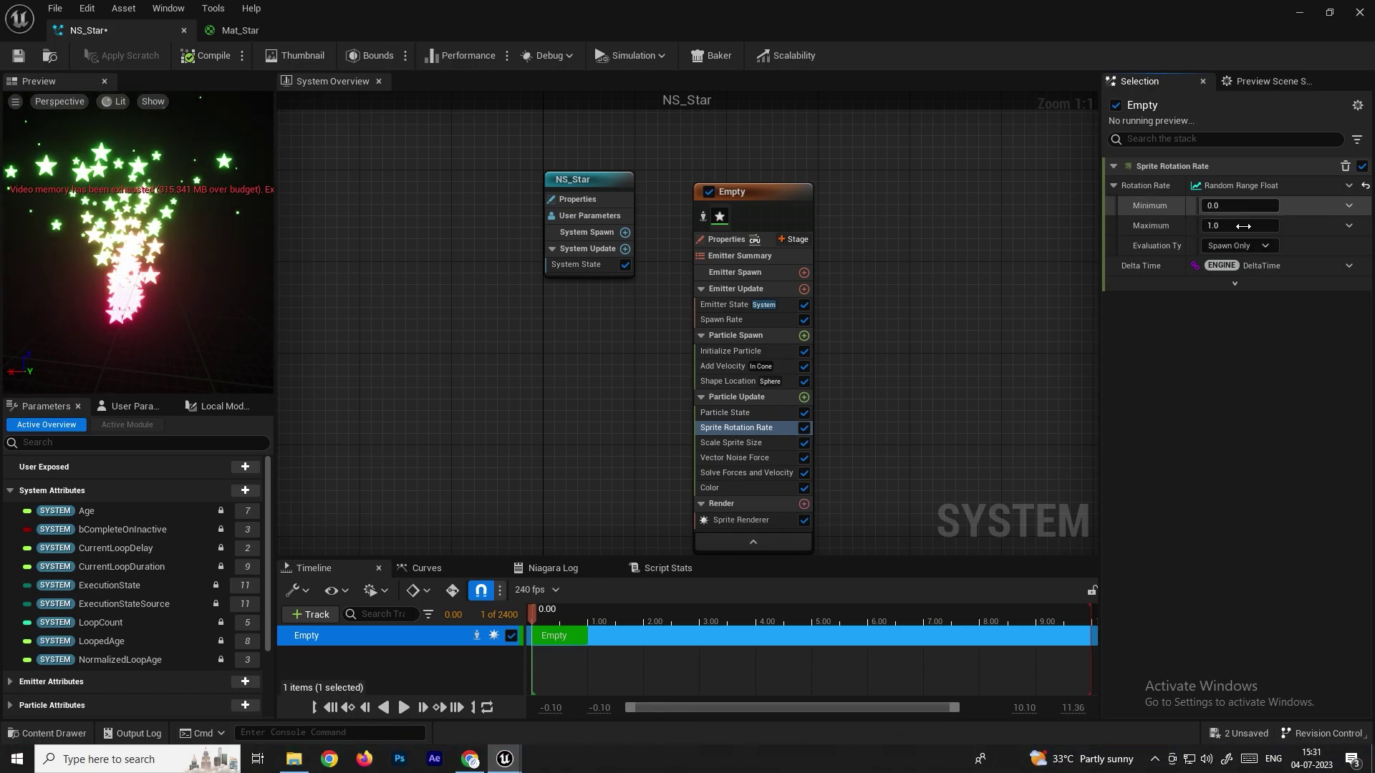
Set the random rotation rate's Maximum to 50 and Minimum to 10.
left_click(1222, 225)
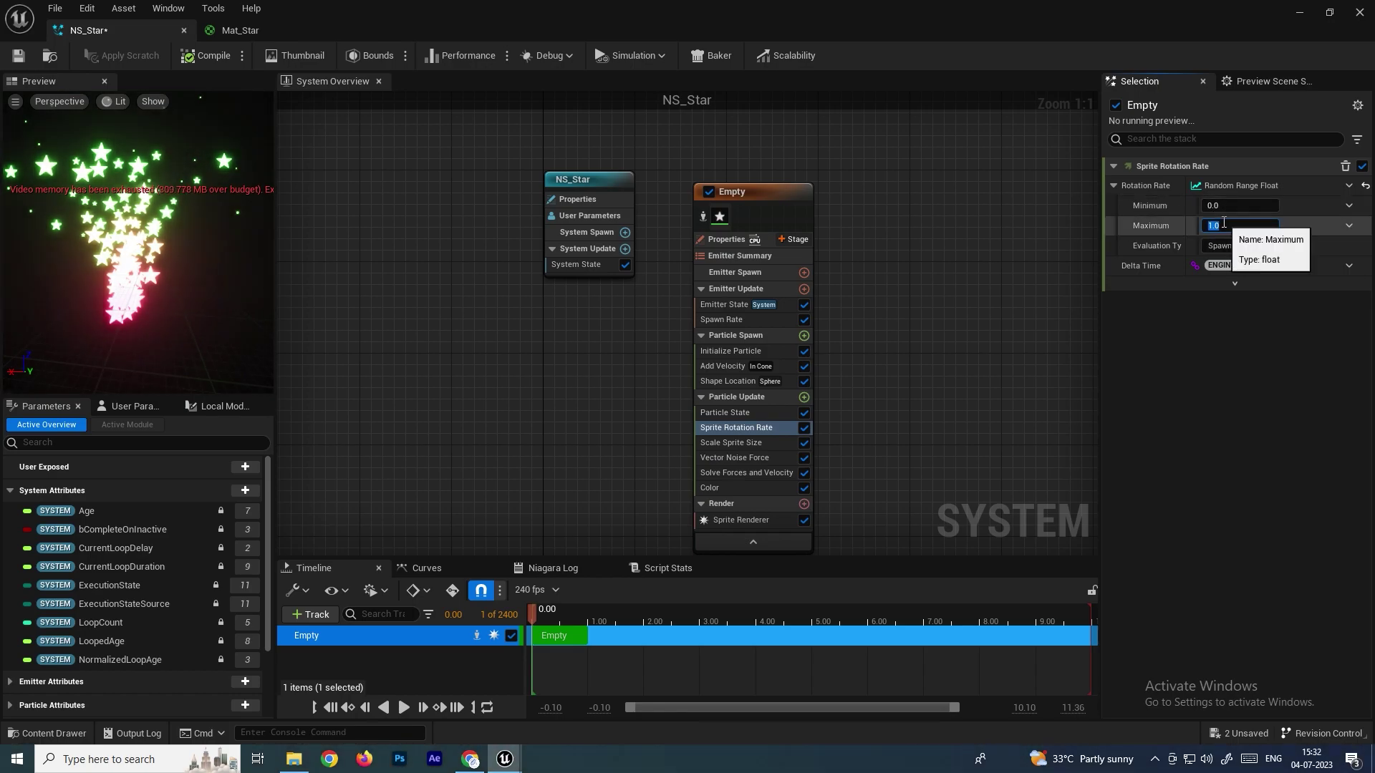
type("250")
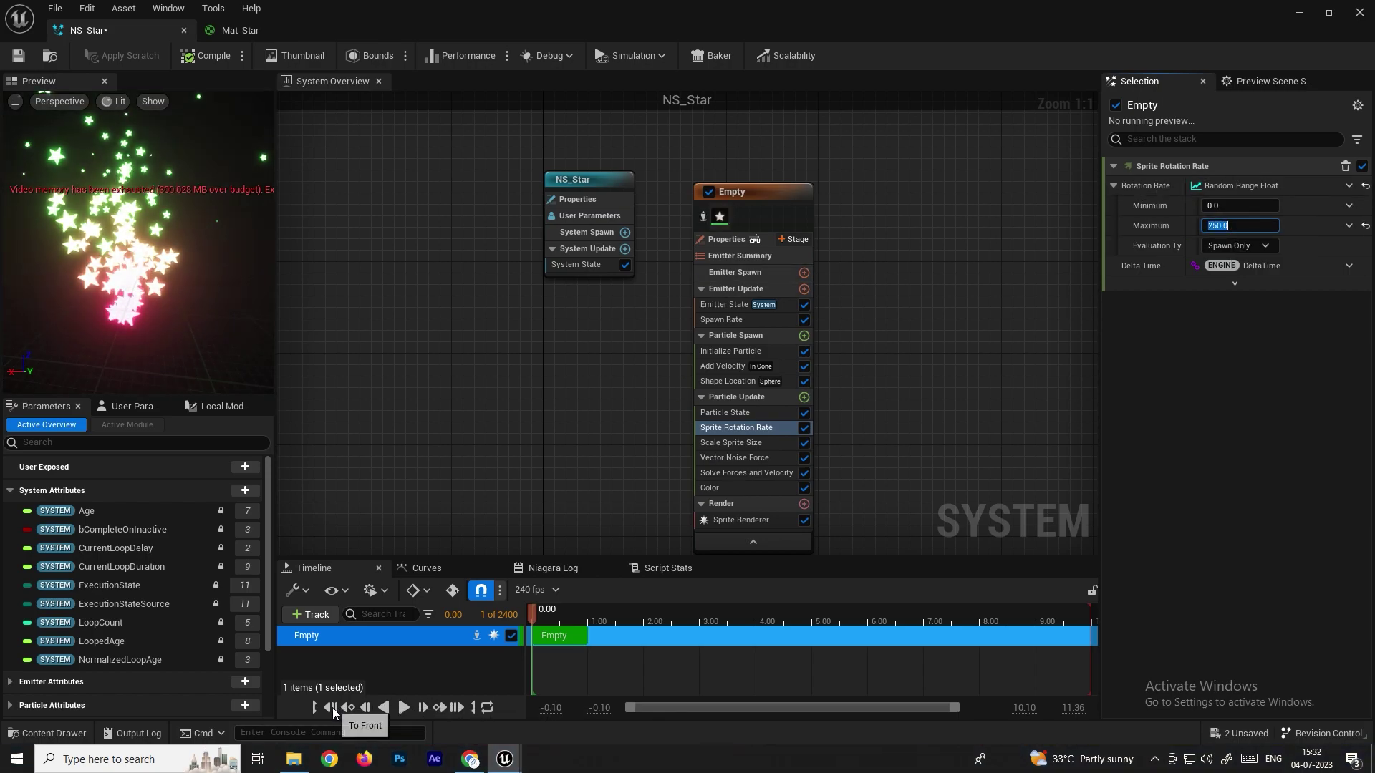
left_click(403, 708)
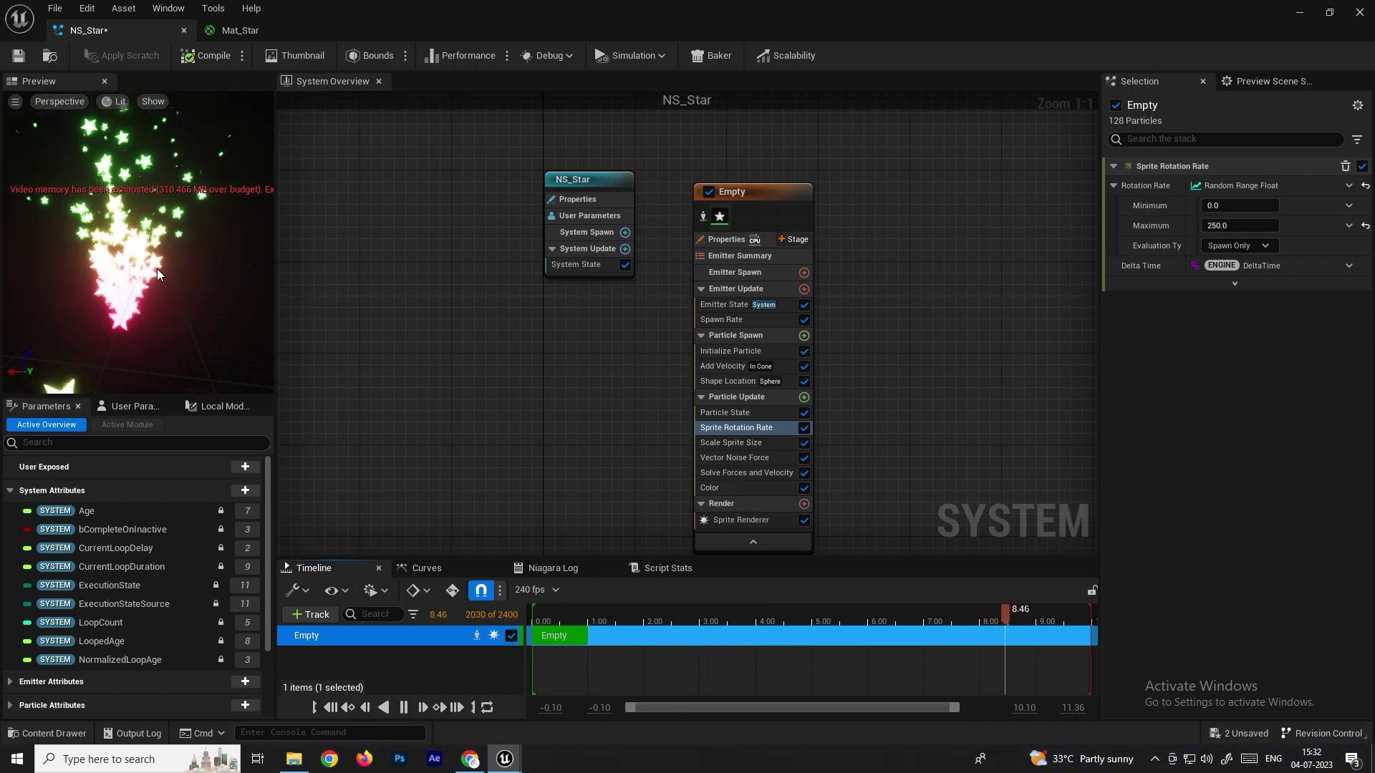
left_click(1229, 224)
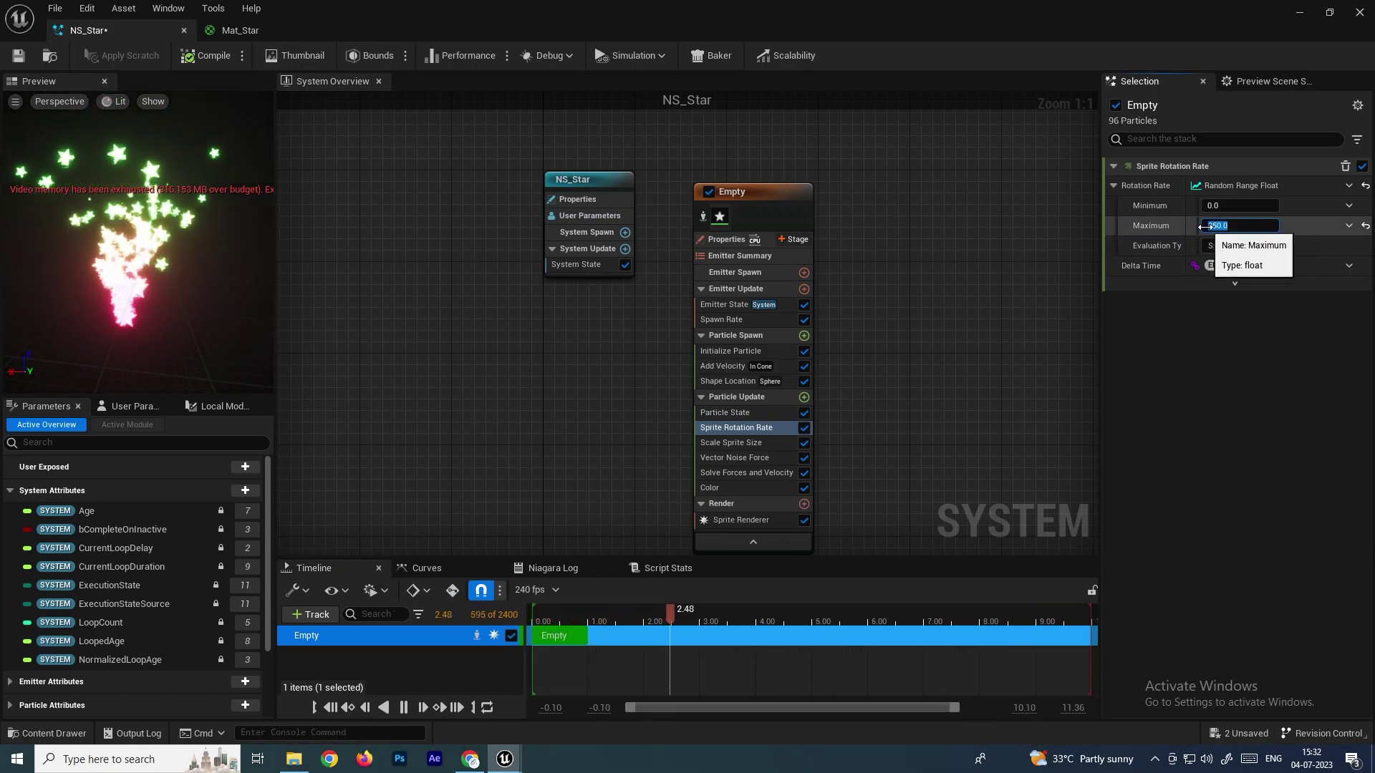
type("50")
key("Return")
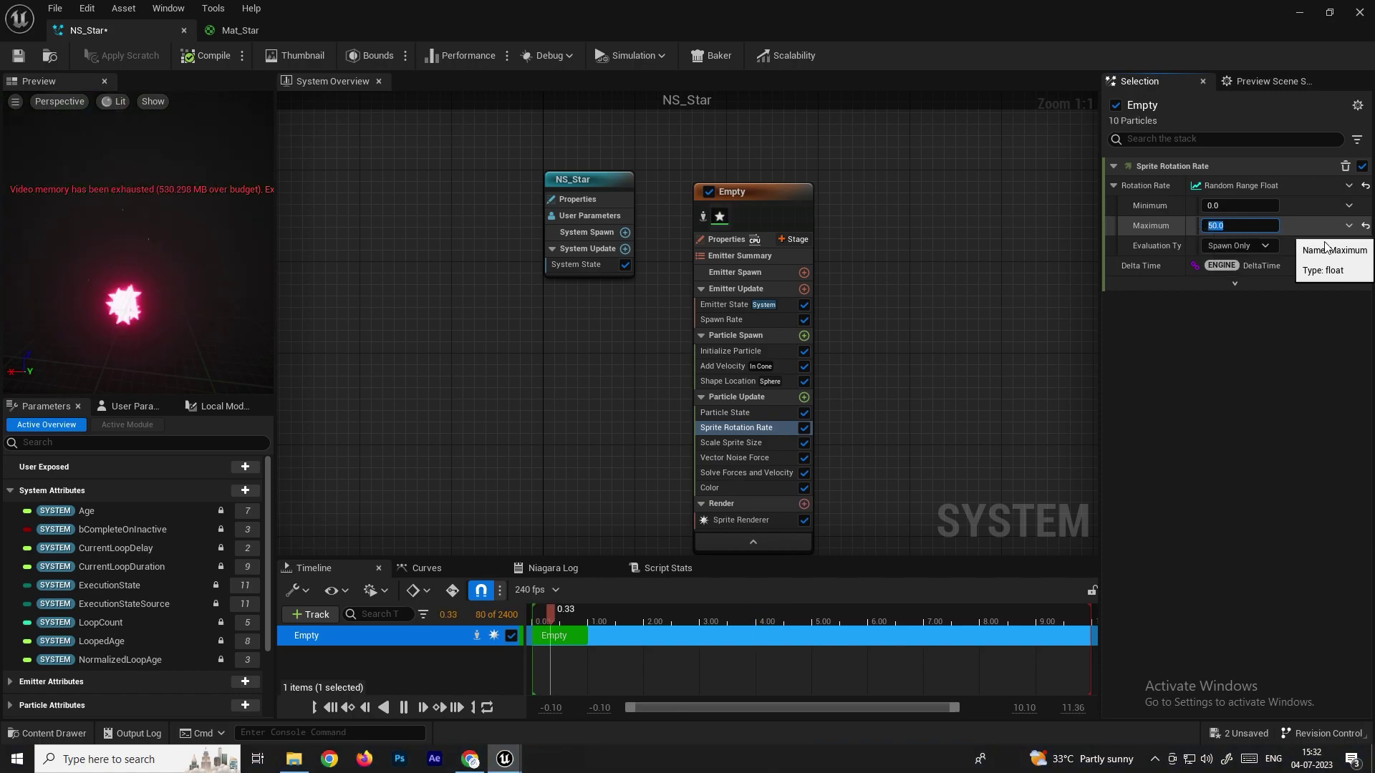
left_click(1223, 207)
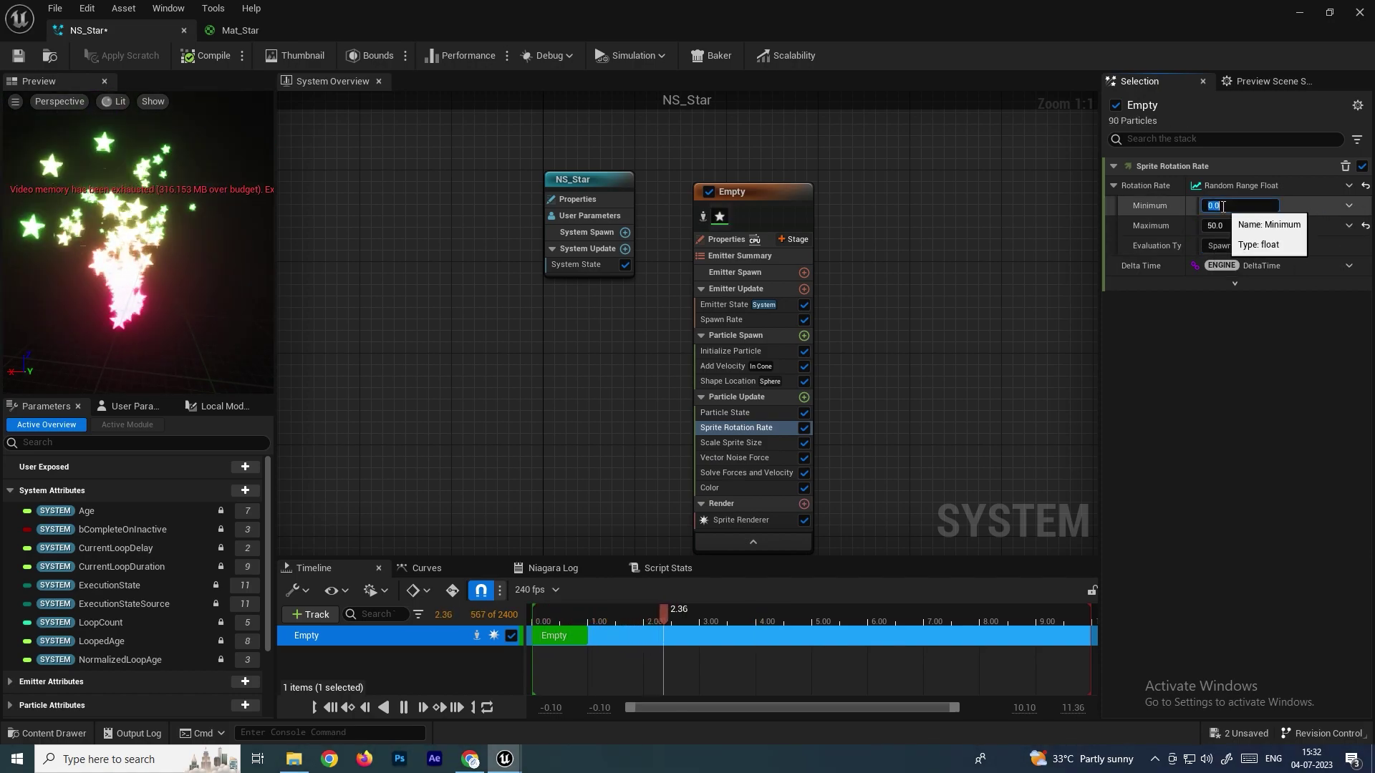
type("10")
key("Return")
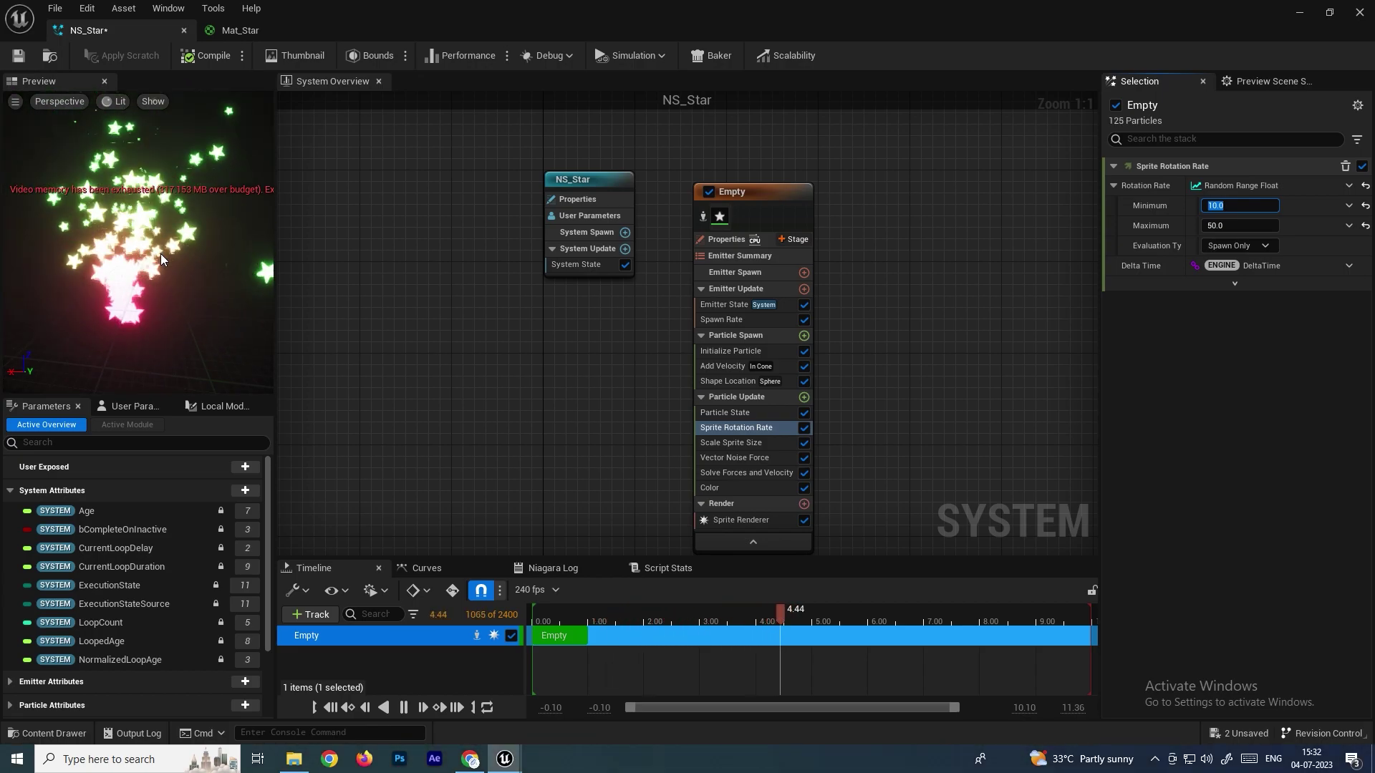
scroll(107, 260, "up", 5)
scroll(127, 267, "down", 3)
left_click_drag(127, 266, 105, 265)
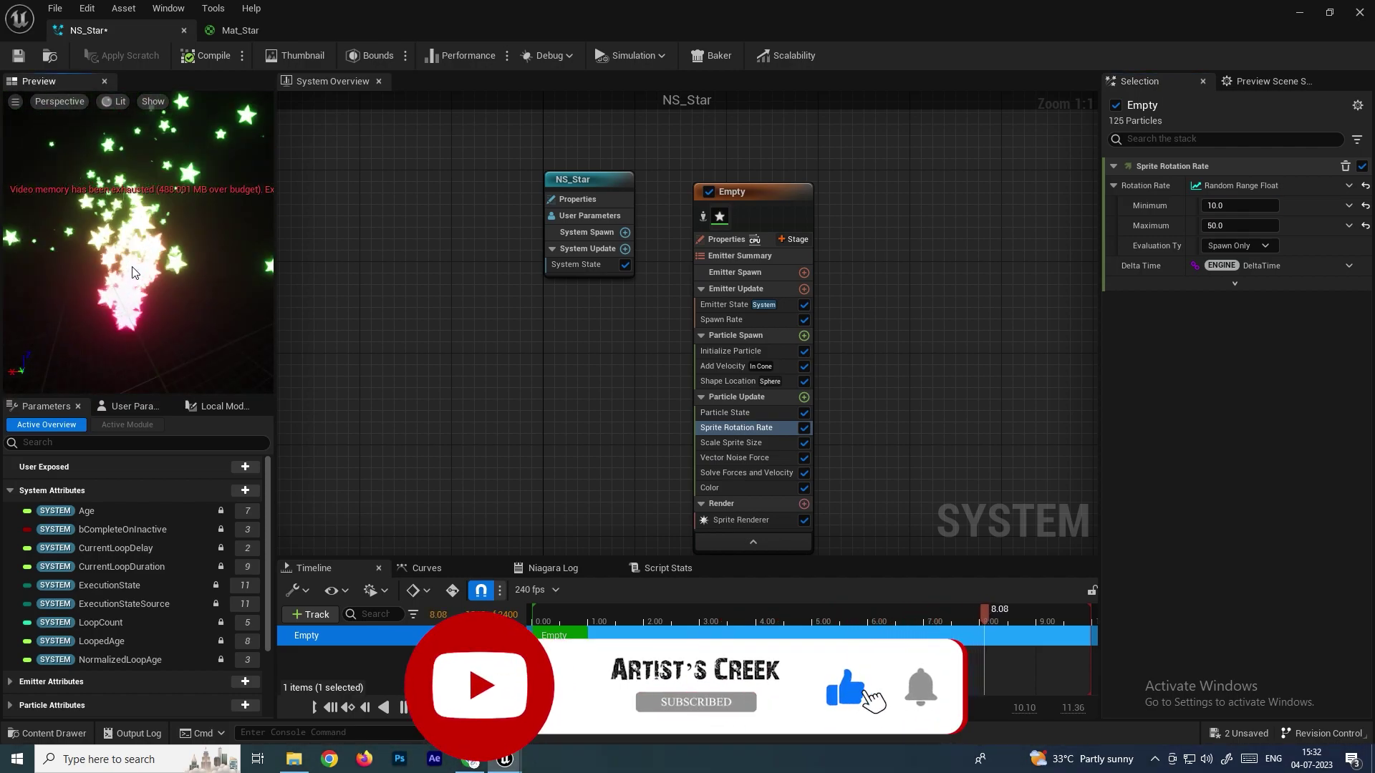